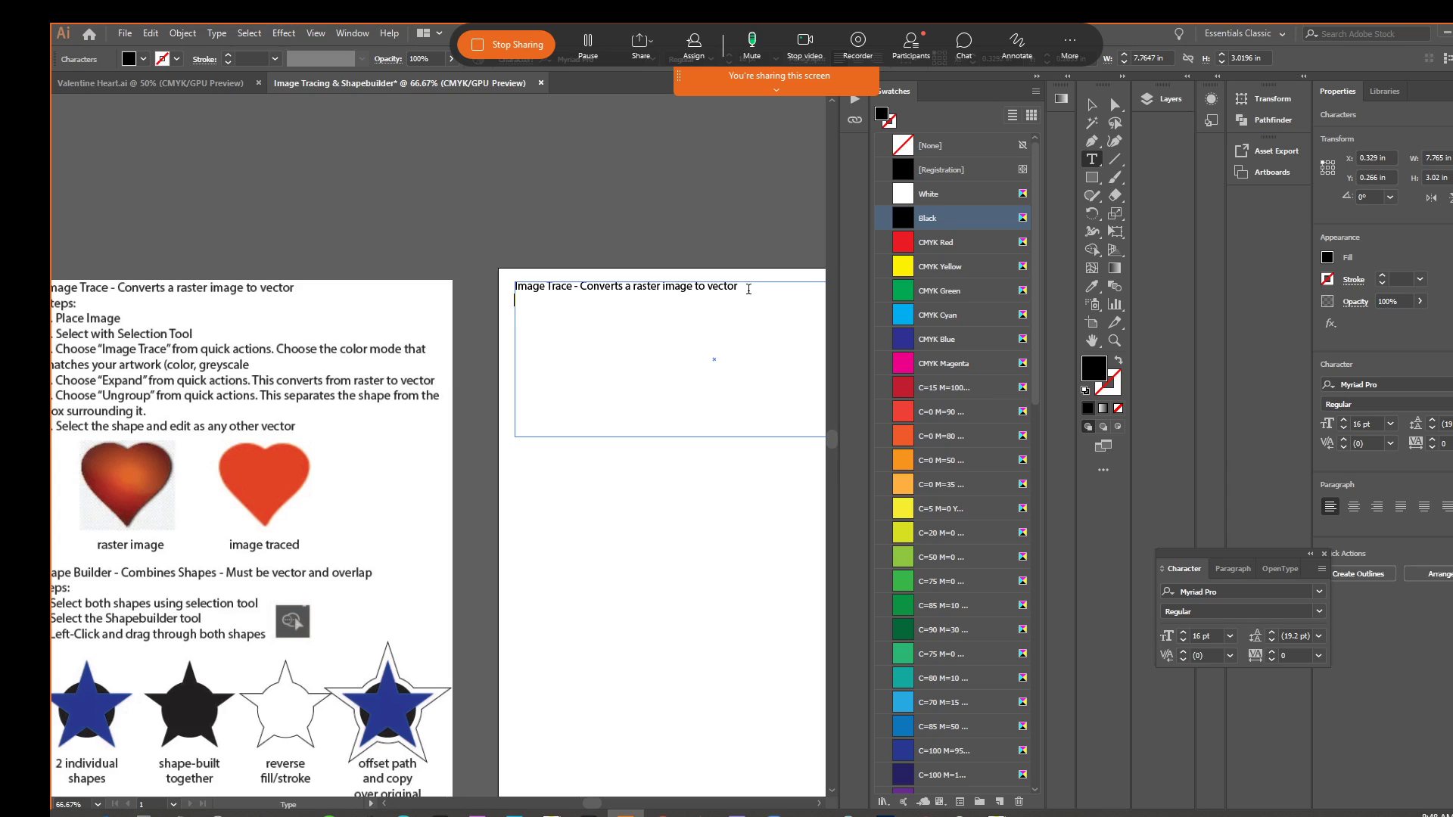
Add the lines "Steps:" and "1. Place Image" below the Image Trace heading in the notes text box.
type("eps: ")
type("1")
type(". Place ")
type("Image")
Switch to the Google Classroom post in Chrome and save its heart image as download.jpg in the Pictures folder.
mouse_move(662, 814)
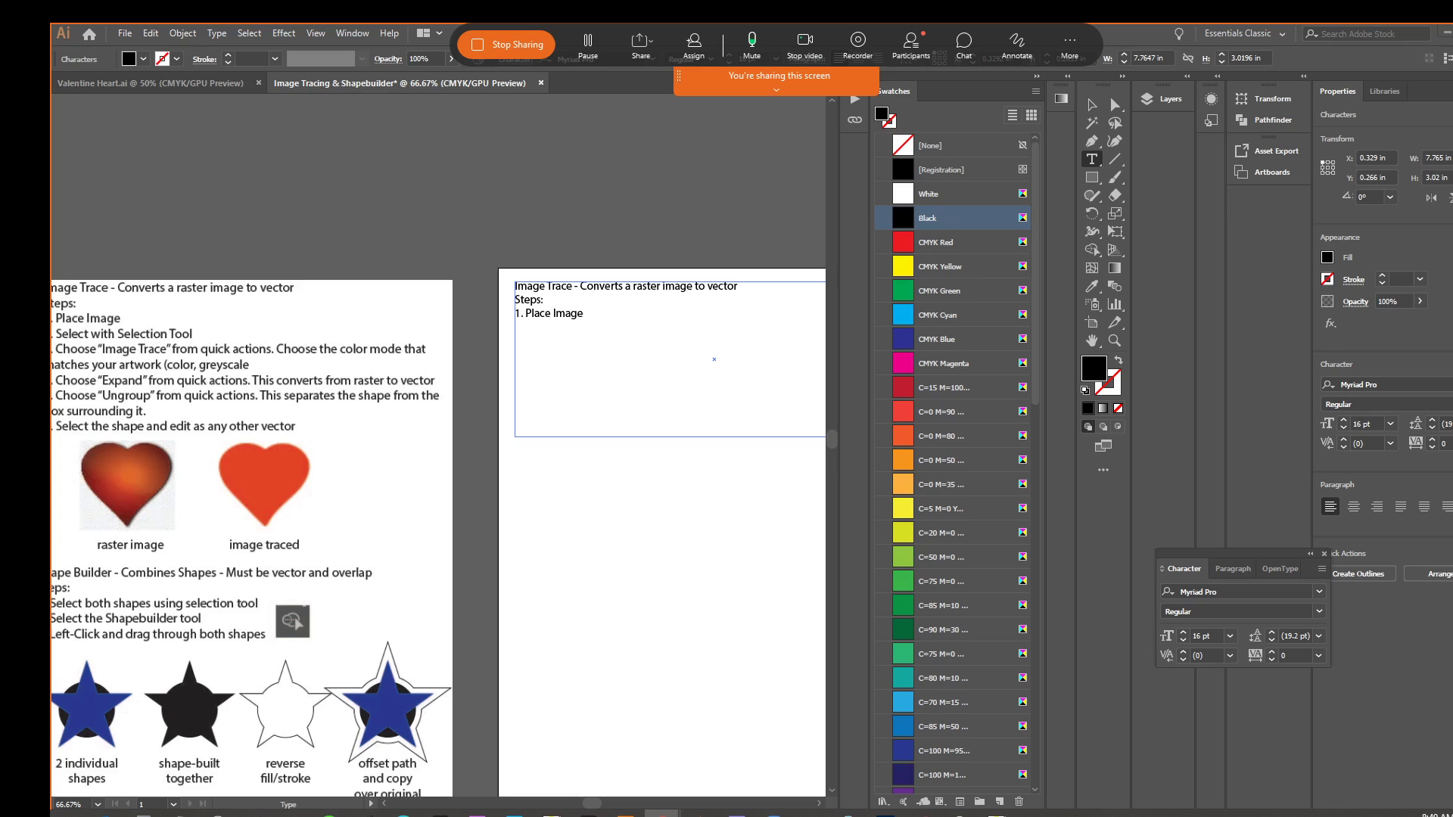
key("alt+Tab")
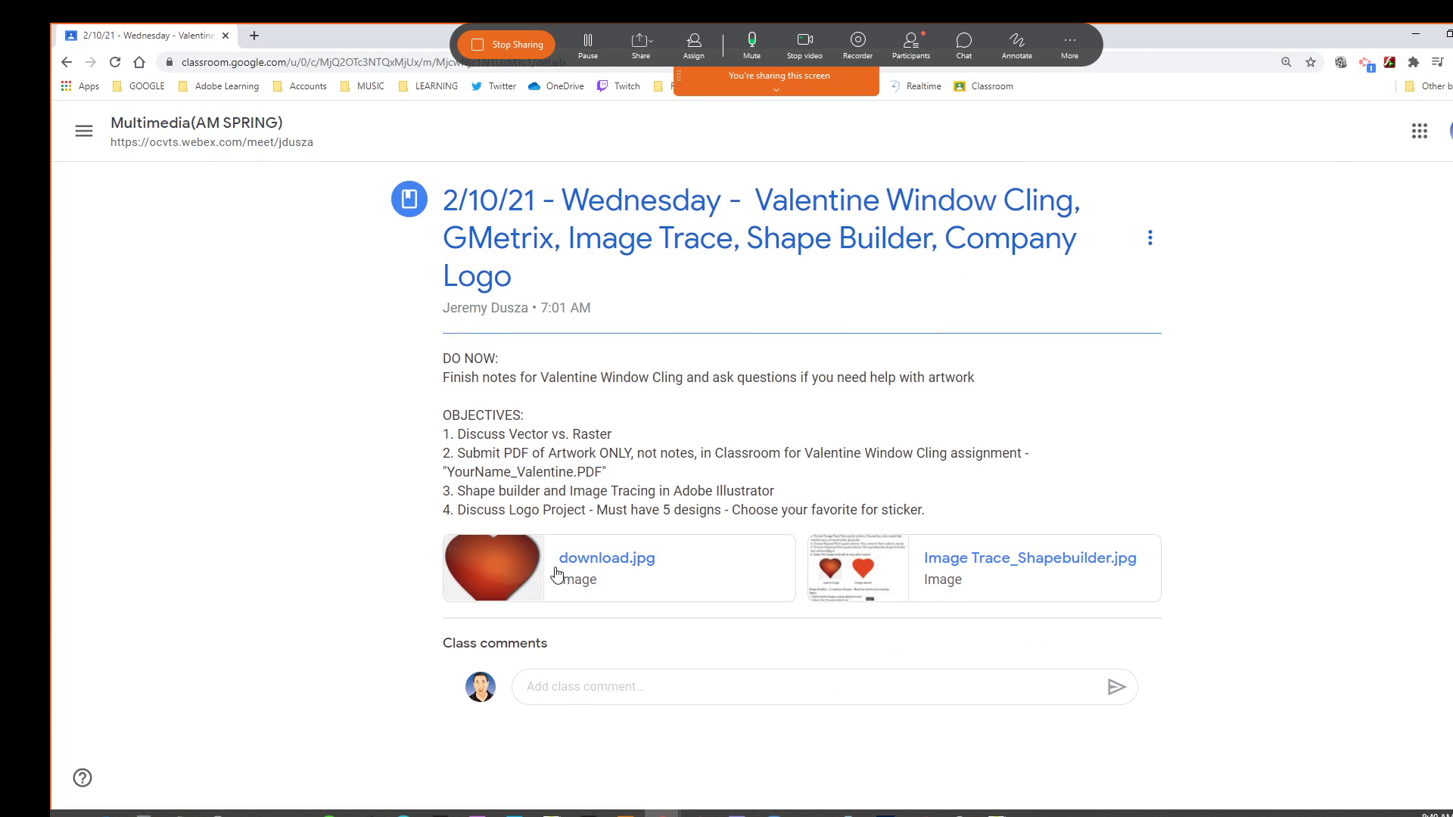
left_click(588, 567)
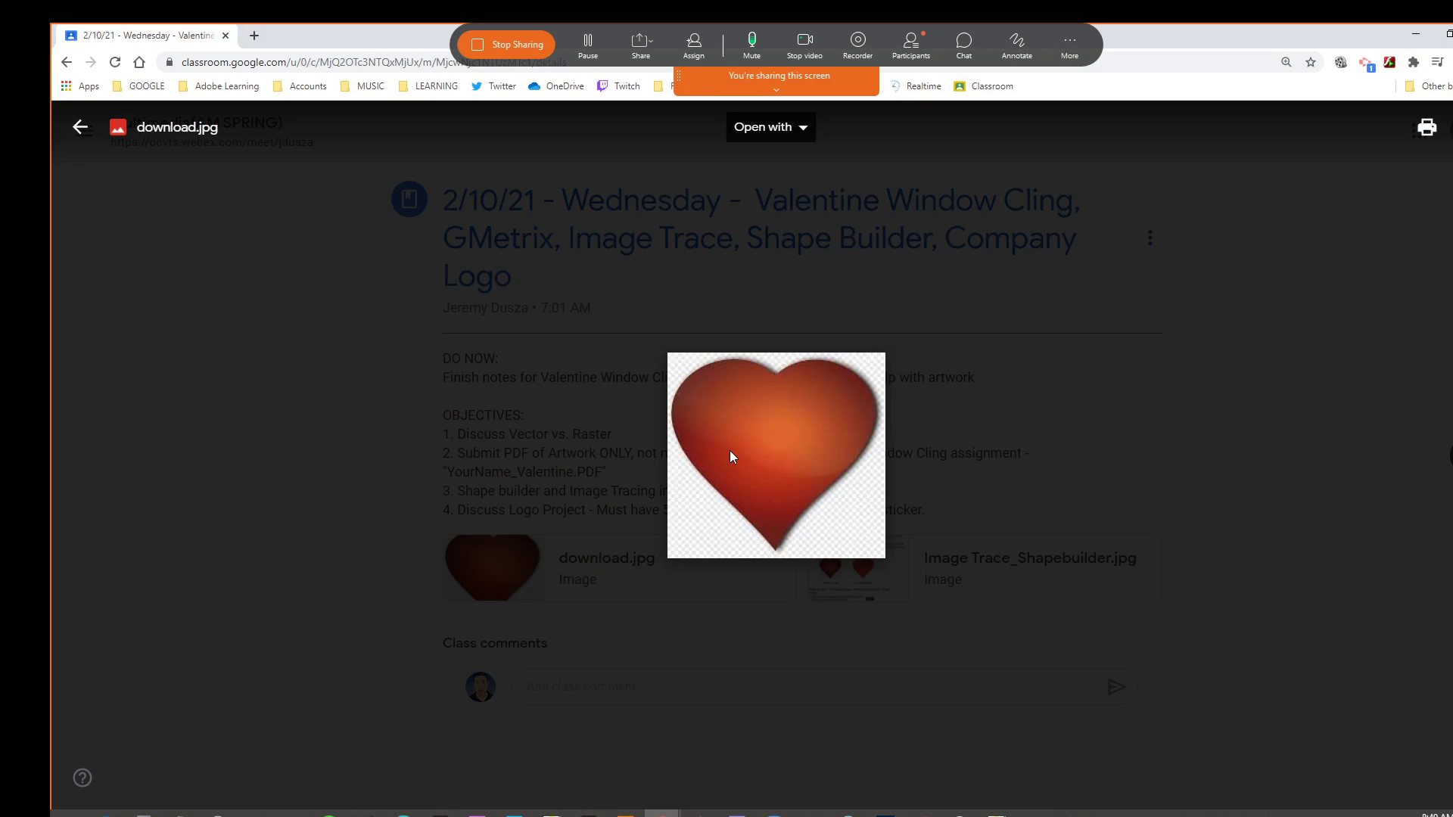
right_click(768, 429)
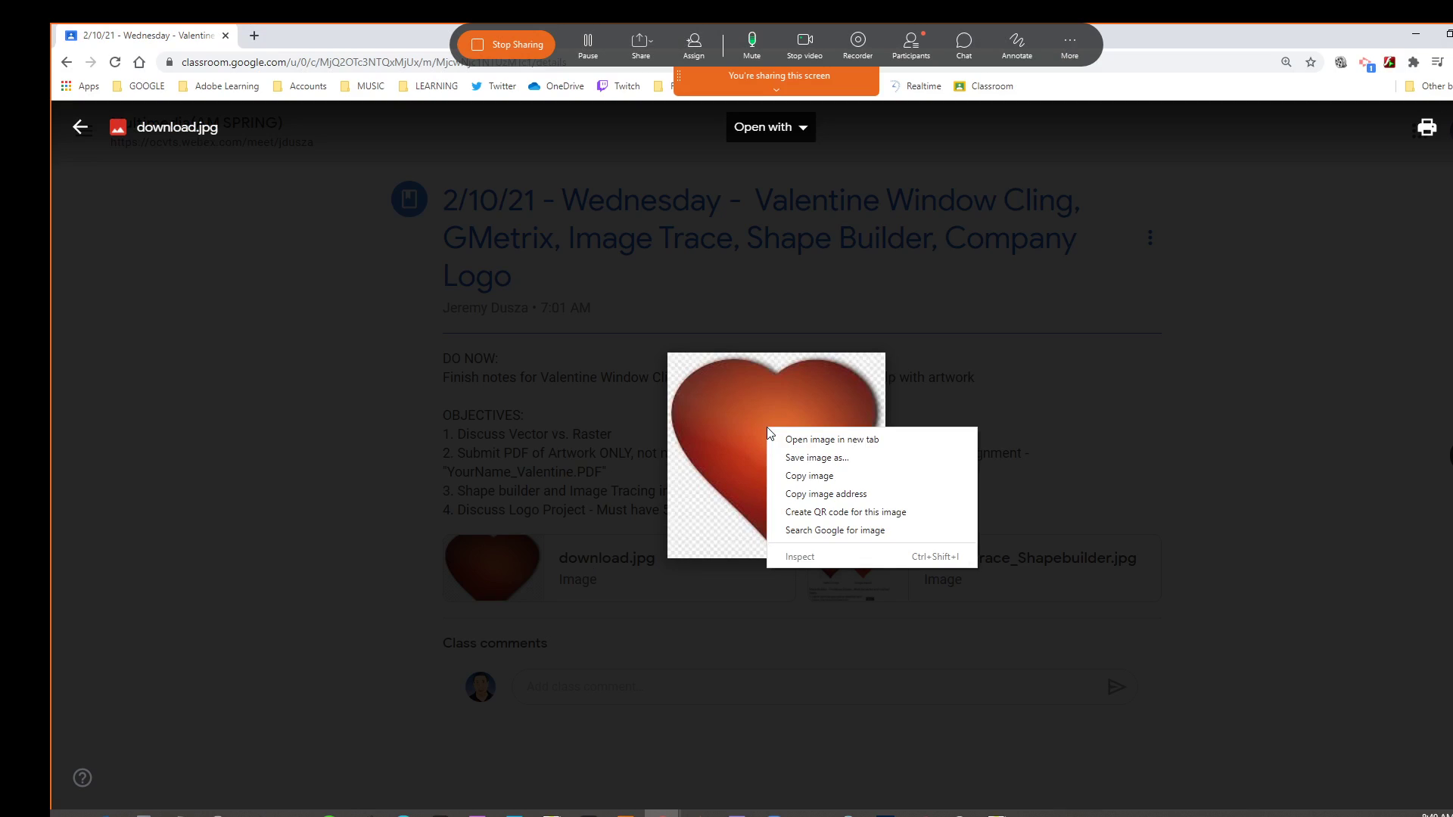
left_click(820, 458)
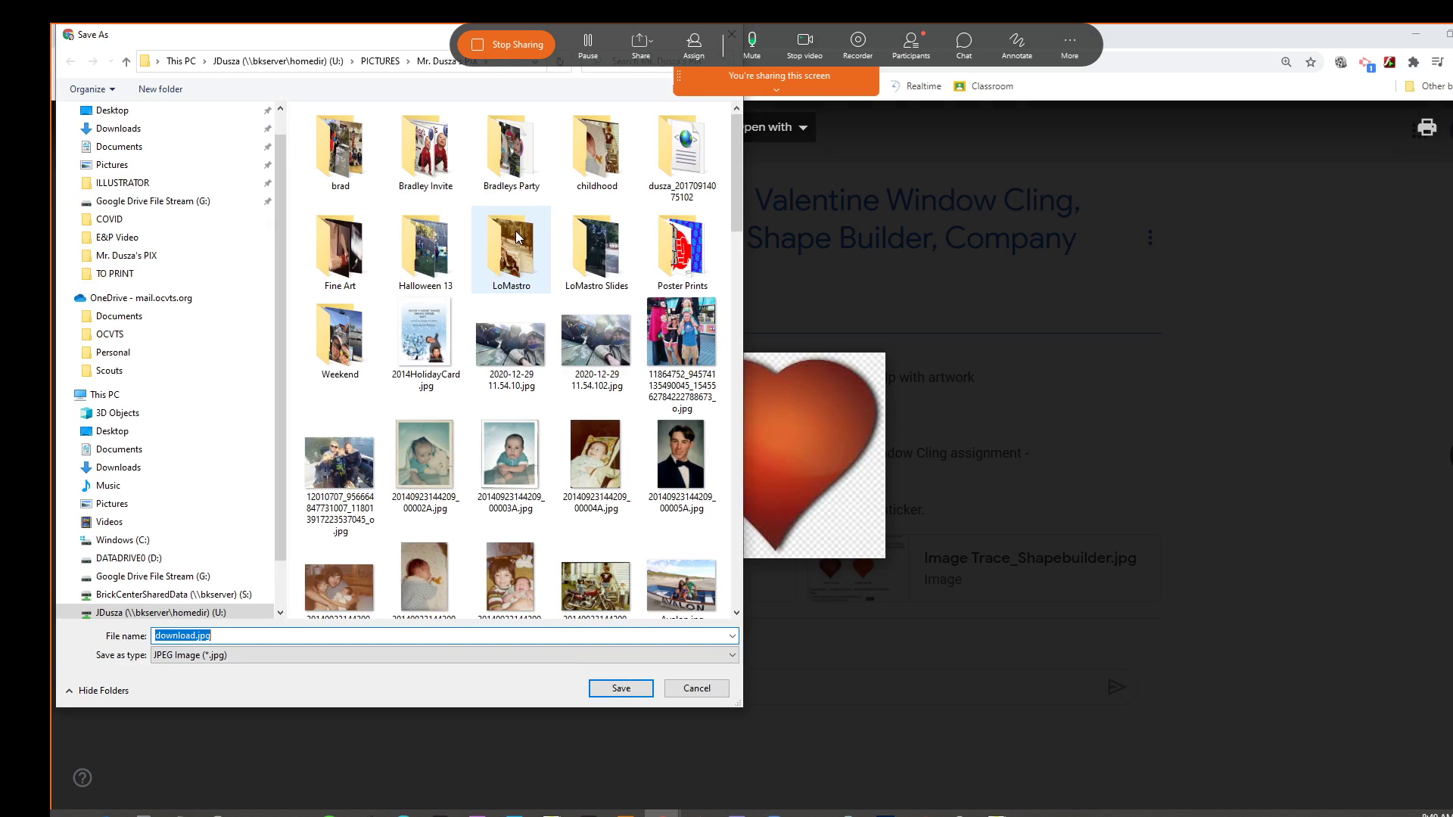
left_click(136, 168)
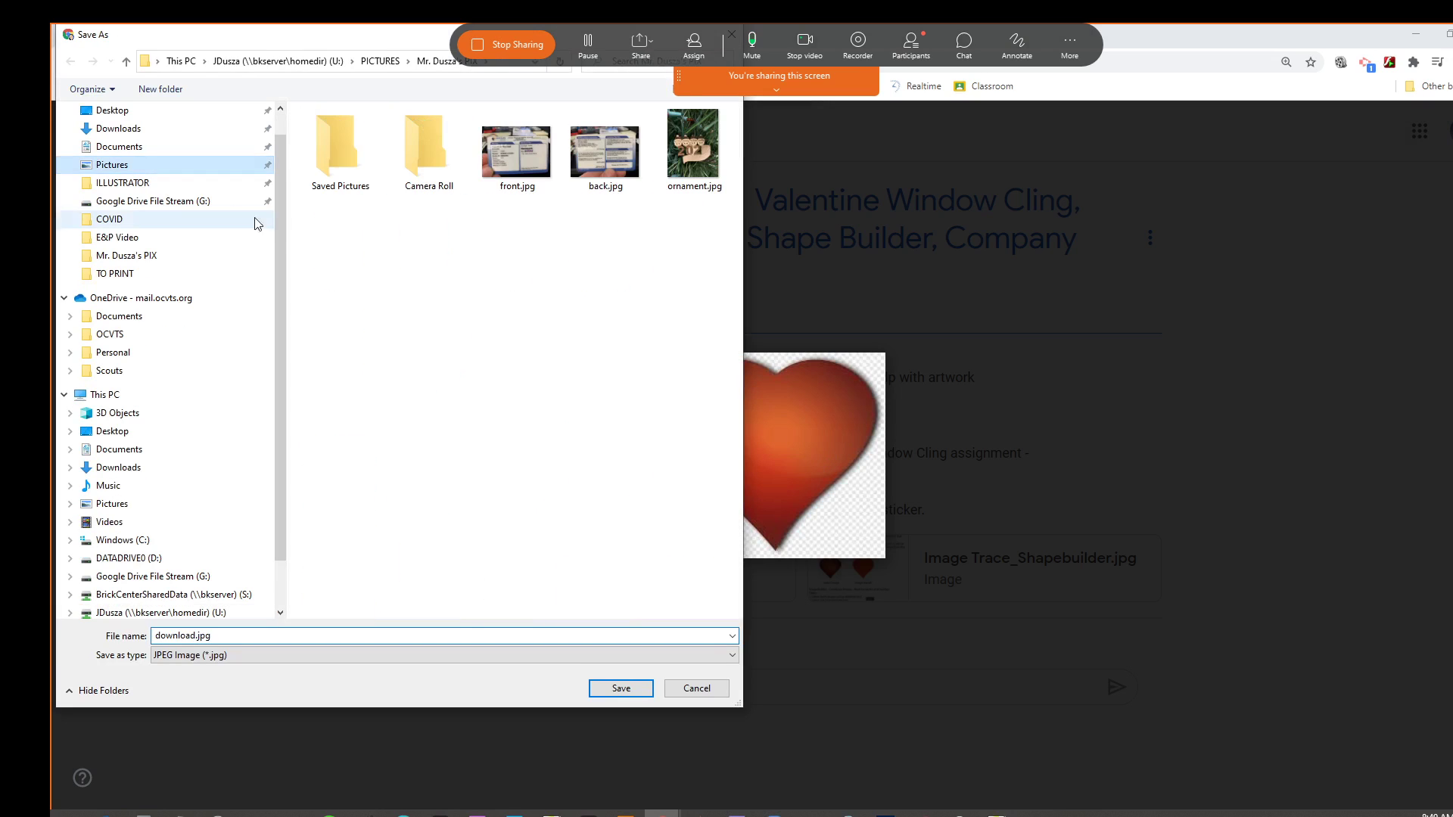
left_click(617, 688)
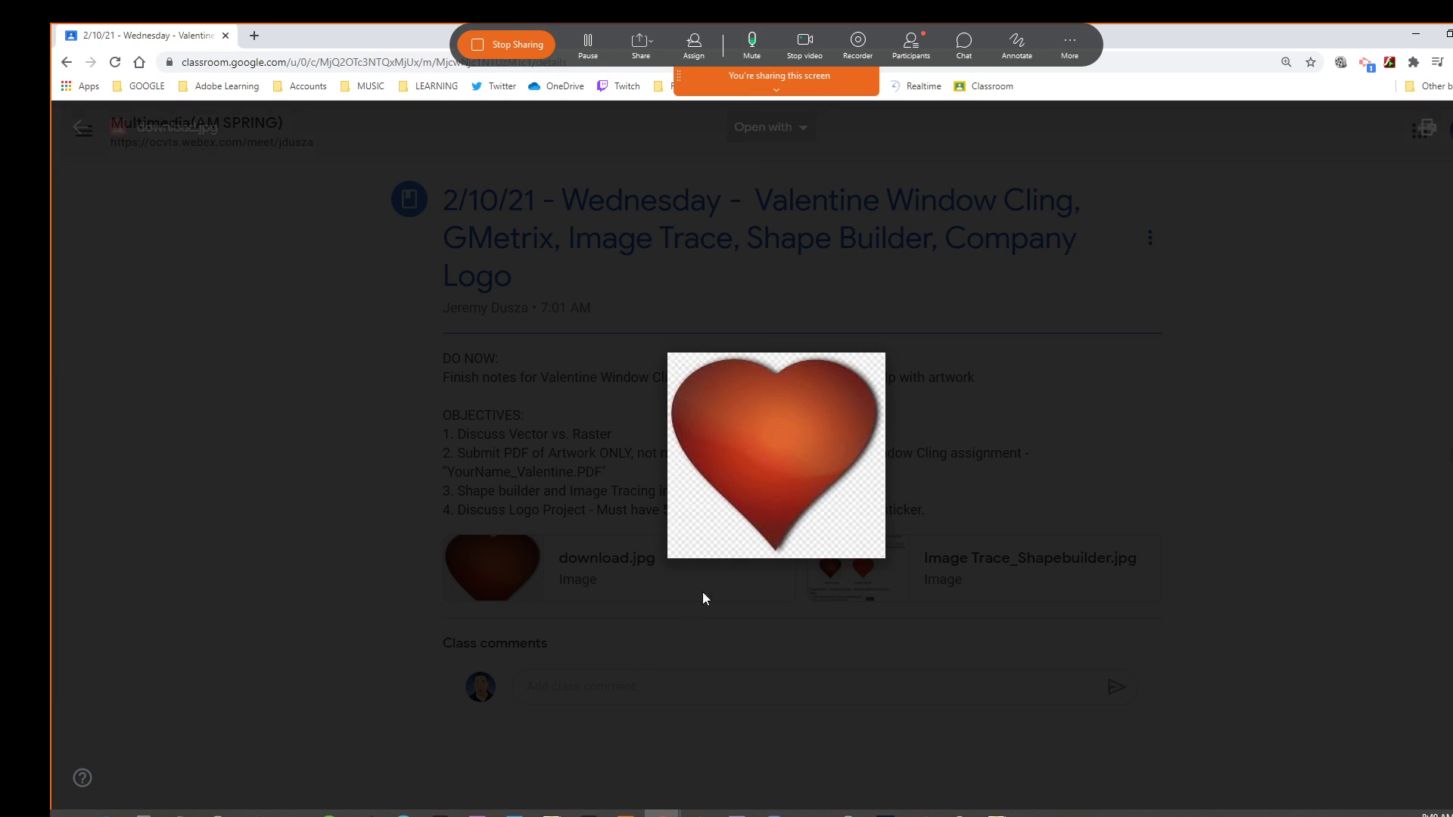
left_click(82, 127)
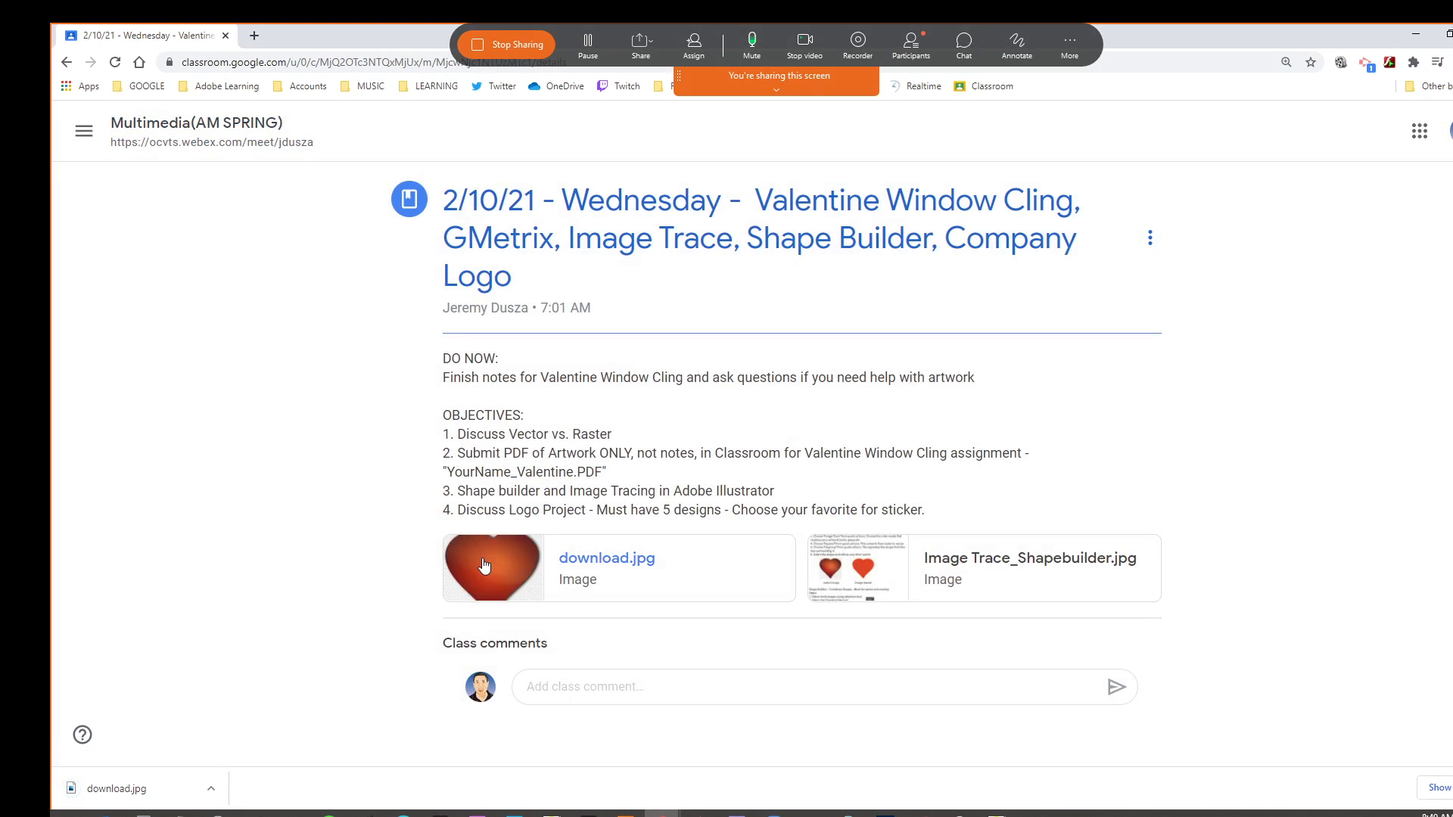
Switch to Illustrator and place download.jpg from the Pictures folder as a linked image below the notes.
key("alt+Tab")
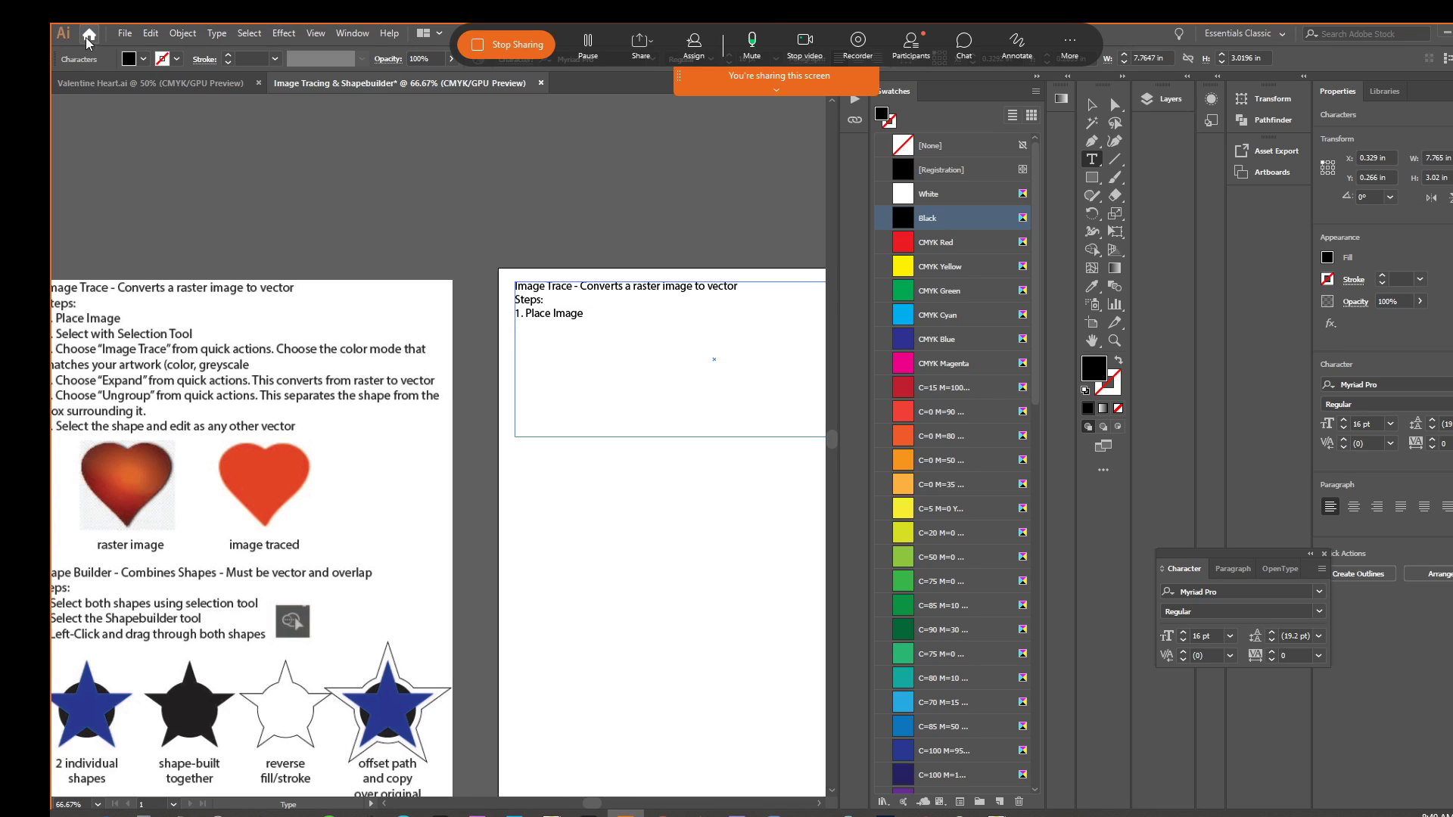
left_click(125, 33)
left_click(153, 278)
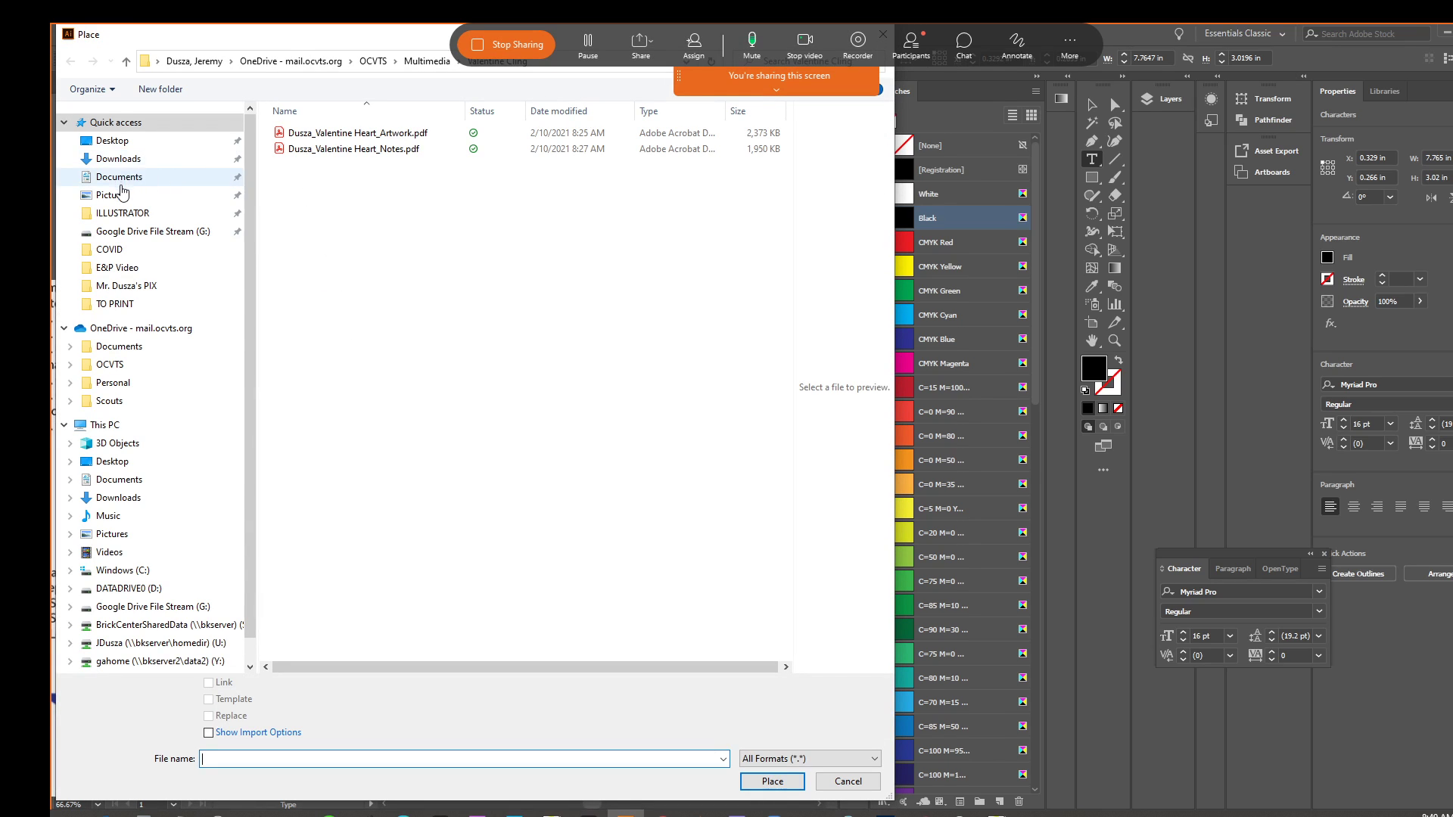
left_click(189, 195)
left_click(483, 148)
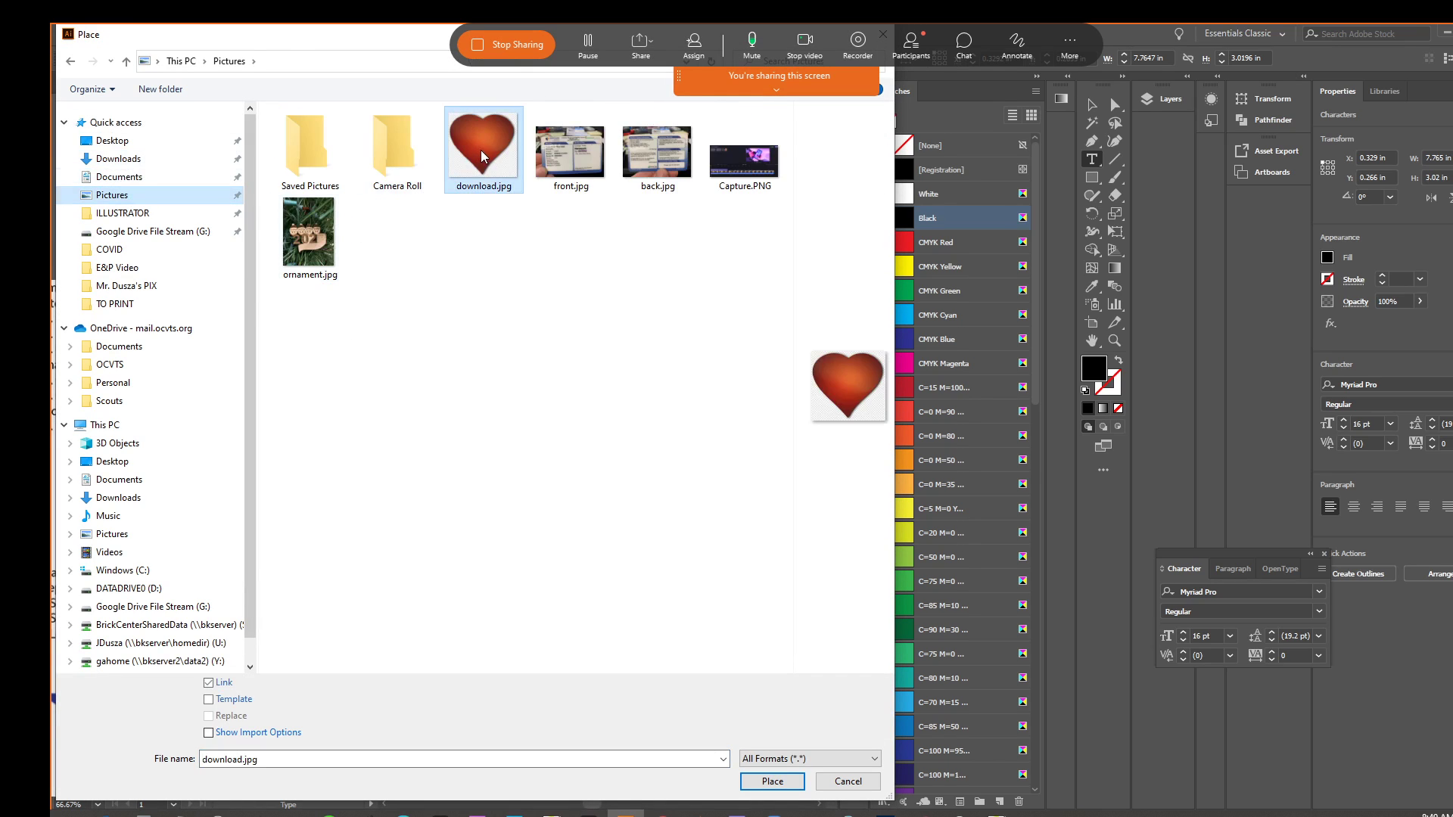
left_click(771, 781)
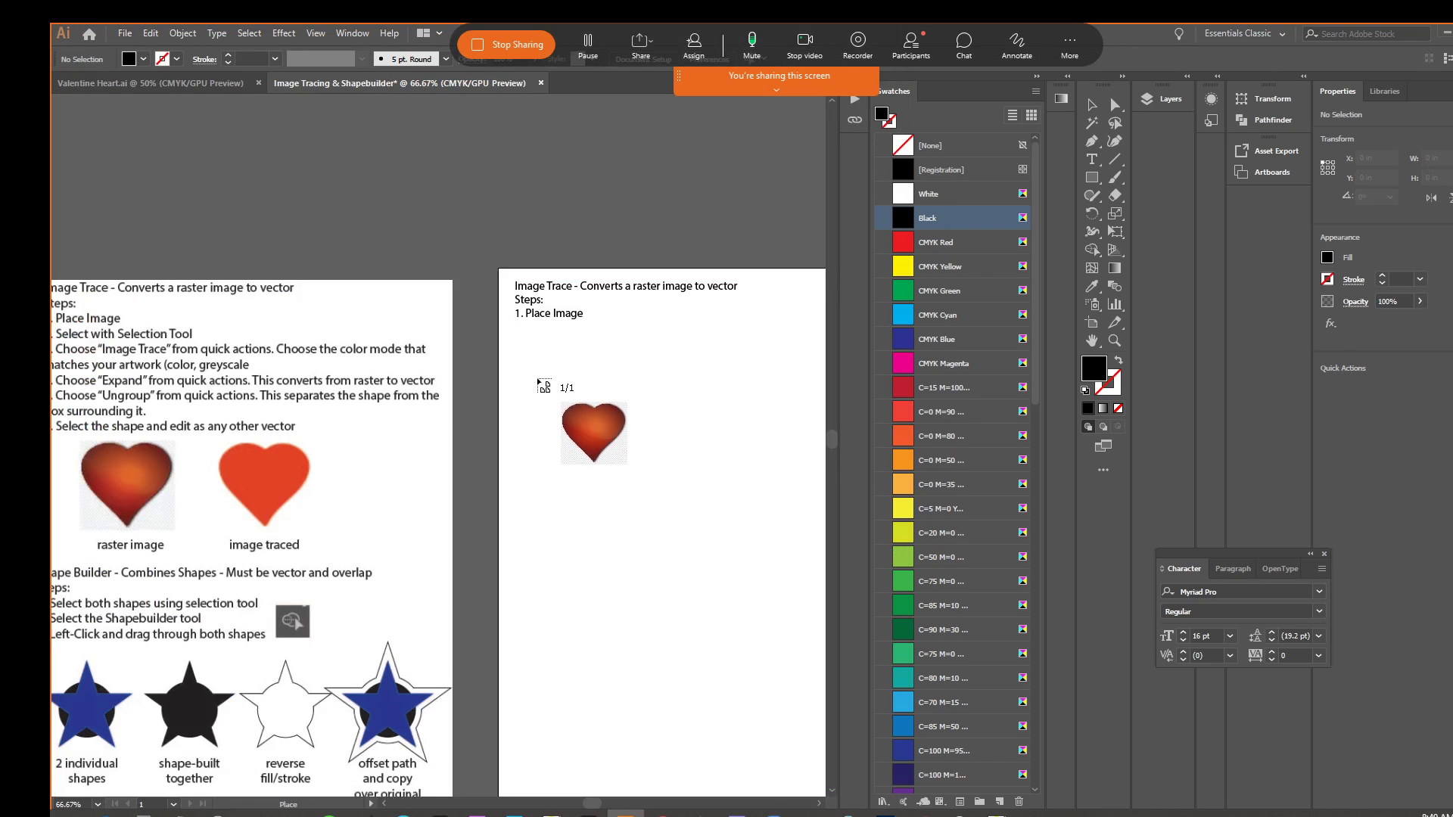
left_click(535, 378)
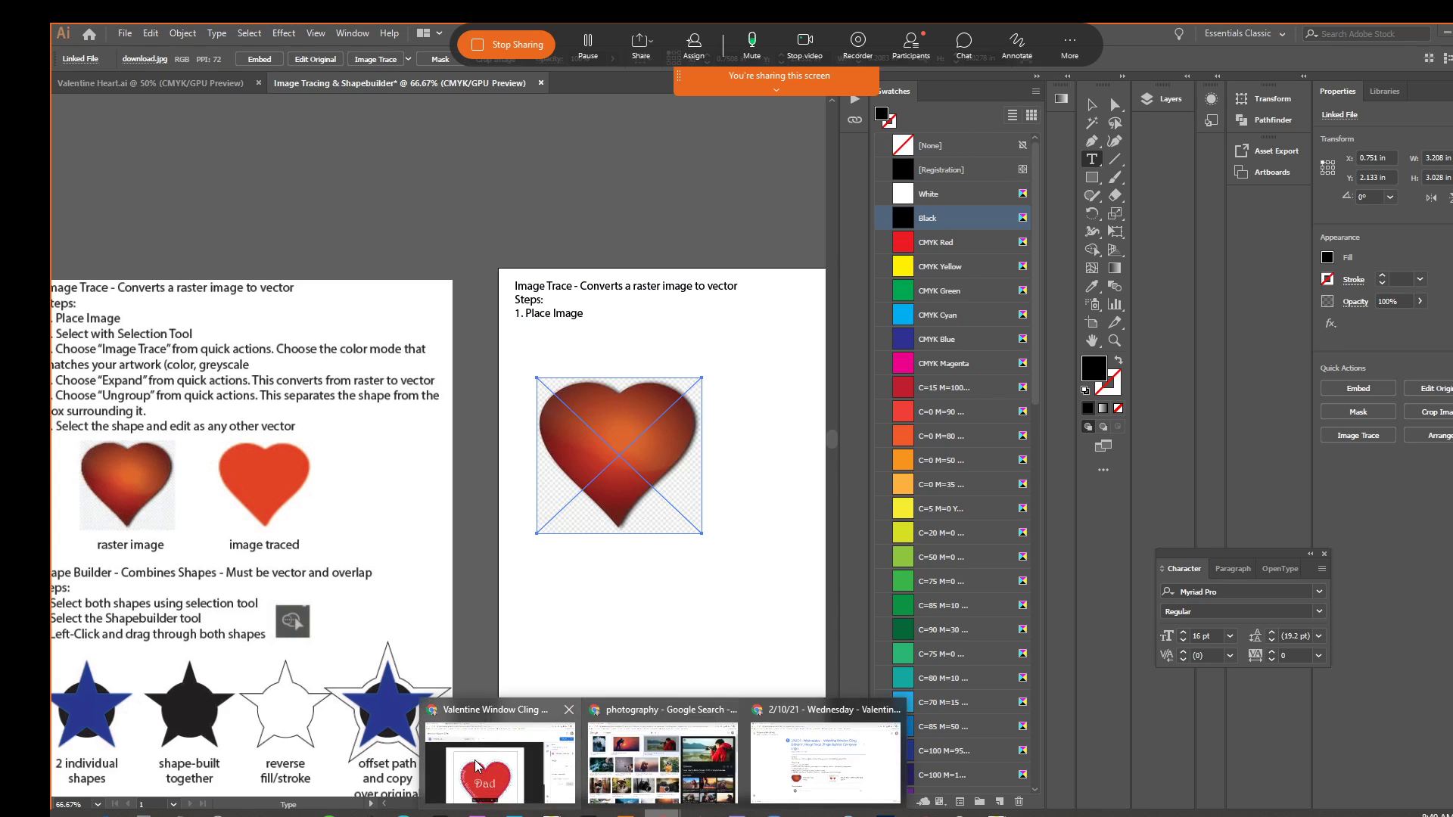
Switch to the Google Classroom post in Chrome and copy the heart image from the download.jpg attachment.
left_click(819, 759)
left_click(647, 561)
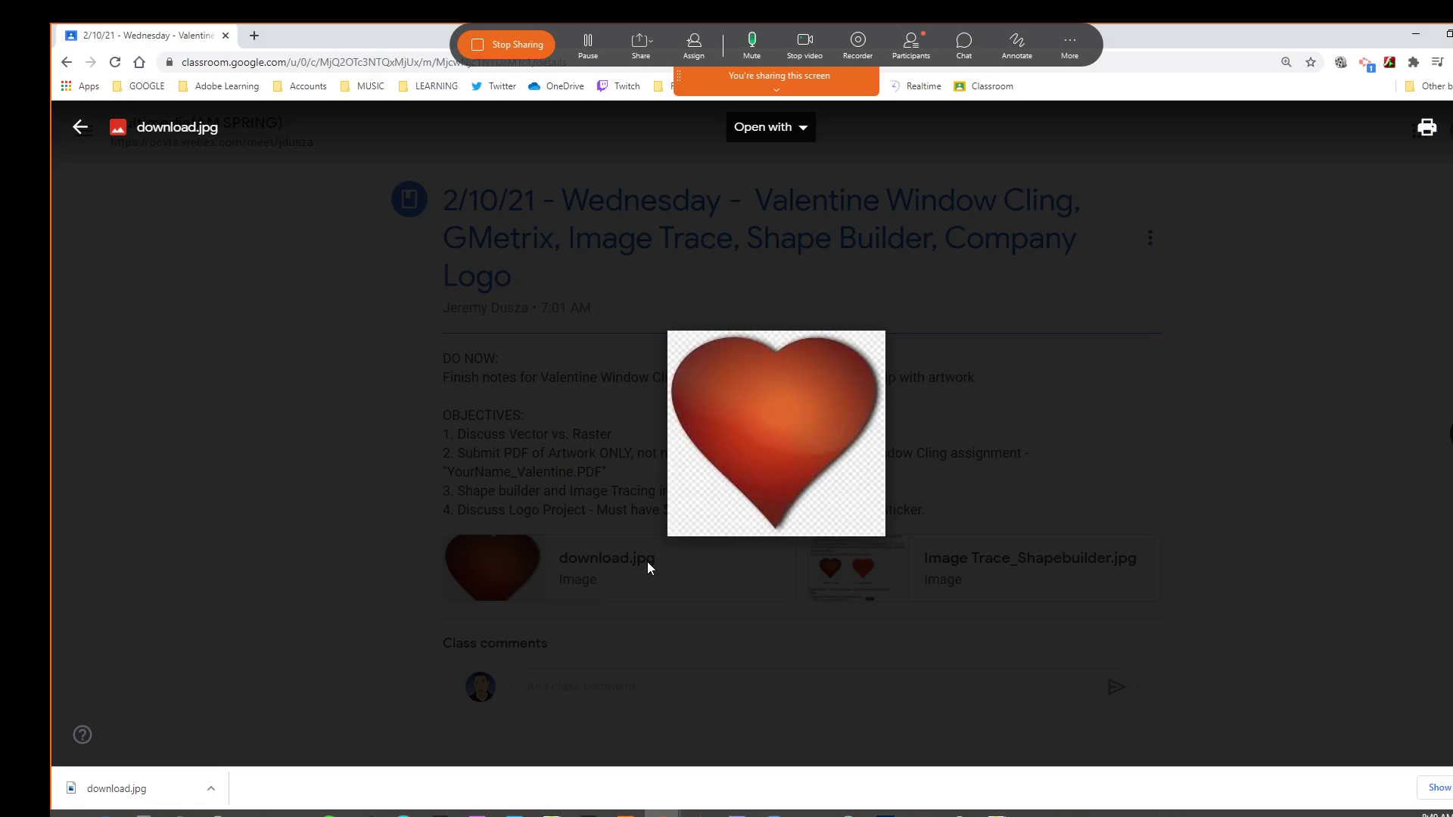
right_click(765, 434)
left_click(804, 482)
Back in Illustrator, paste the copied heart, scale it to about 2.28 by 2.15 in and position it below the notes.
left_click(626, 814)
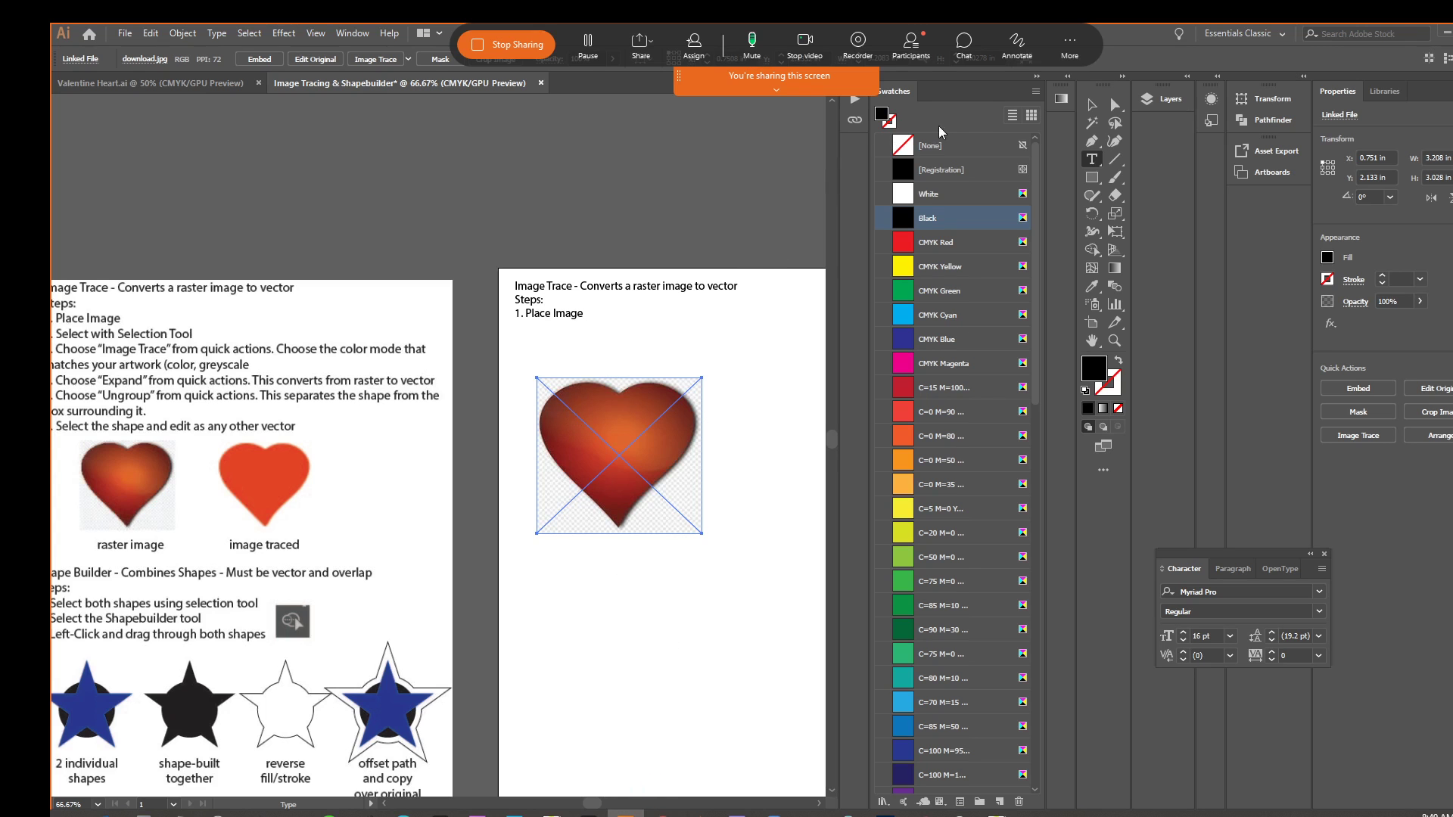
left_click(1092, 105)
left_click_drag(745, 265, 507, 356)
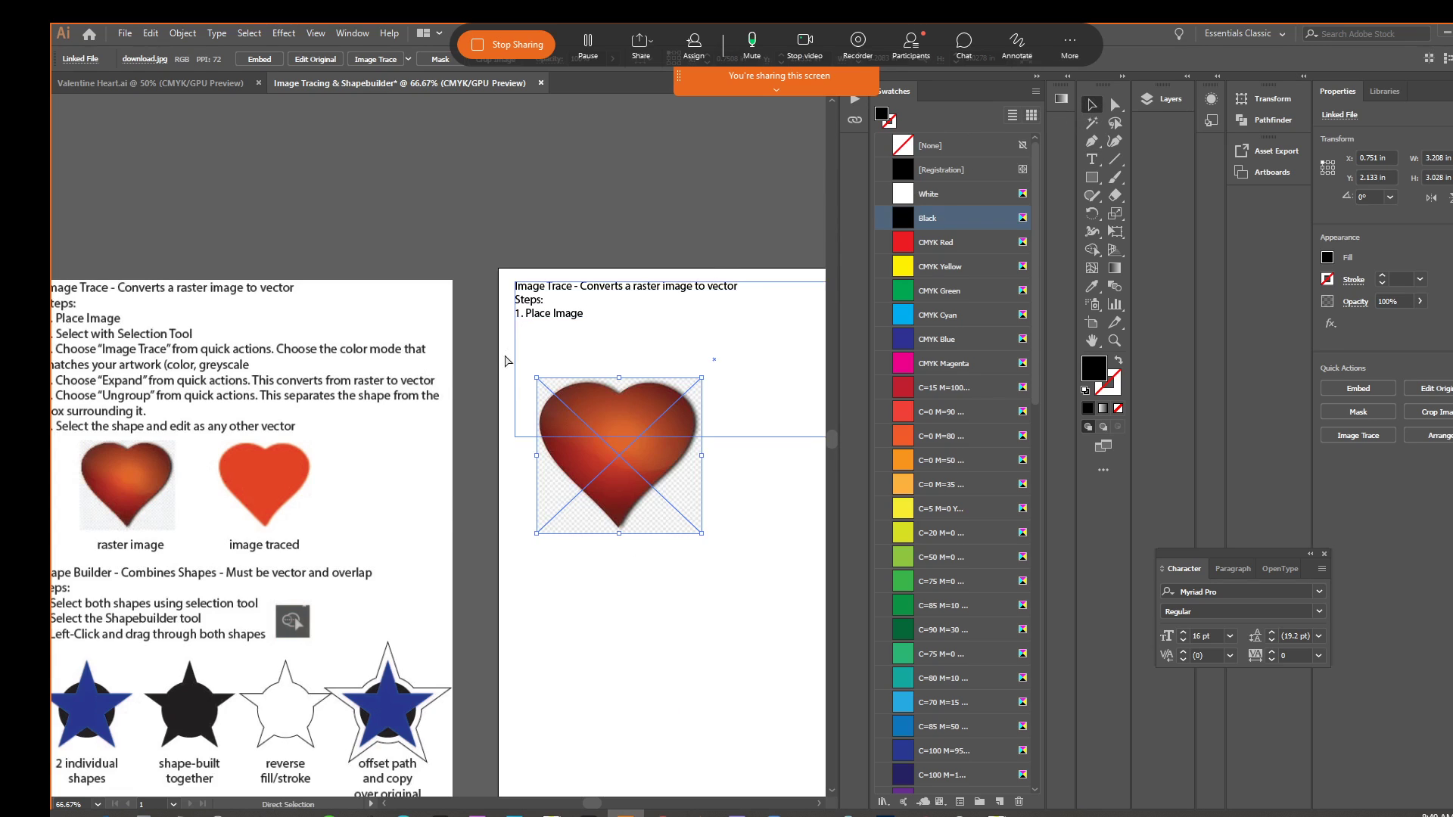
key("ctrl+v")
left_click_drag(597, 473, 625, 513)
left_click_drag(710, 430, 598, 501)
Add the line "2. Select with Selection Tool" to the notes text.
left_click(565, 313)
double_click(555, 314)
left_click(591, 314)
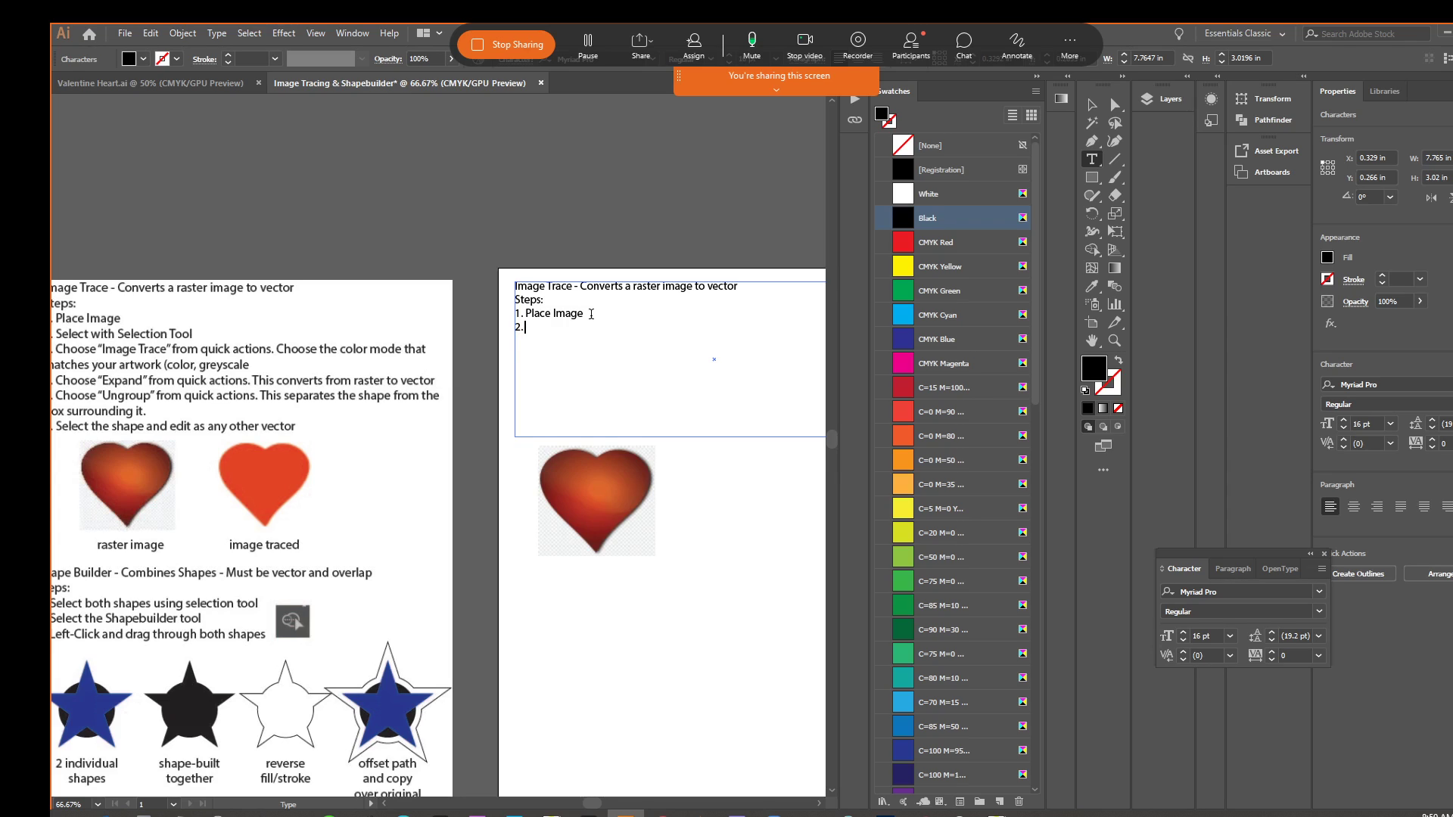
type("Select with Selection")
type("Tool")
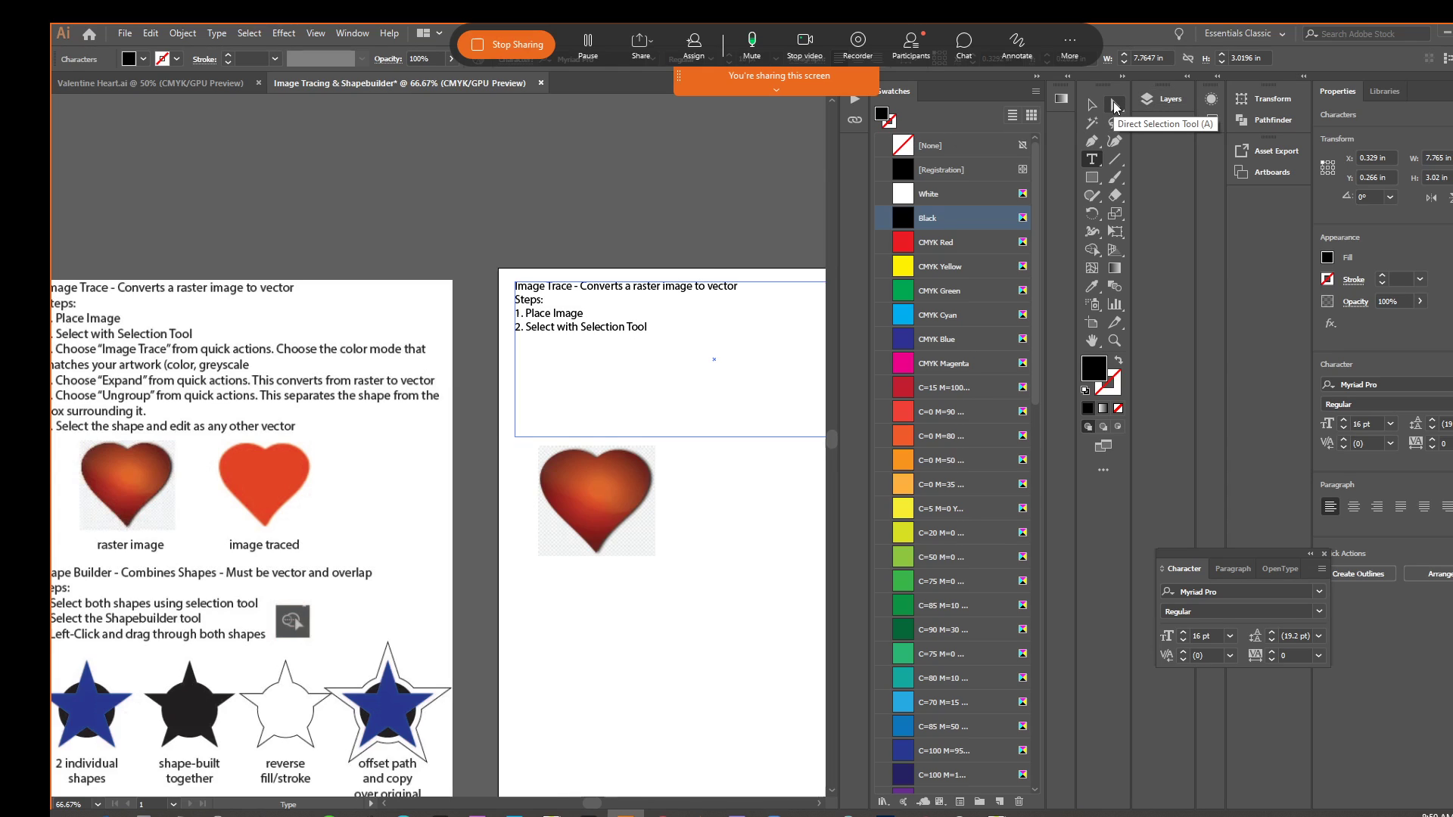
Move the heart image slightly up and left to about X 0.647 in, Y 3.16 in, and reselect it with the Direct Selection tool.
left_click(1114, 108)
left_click(561, 473)
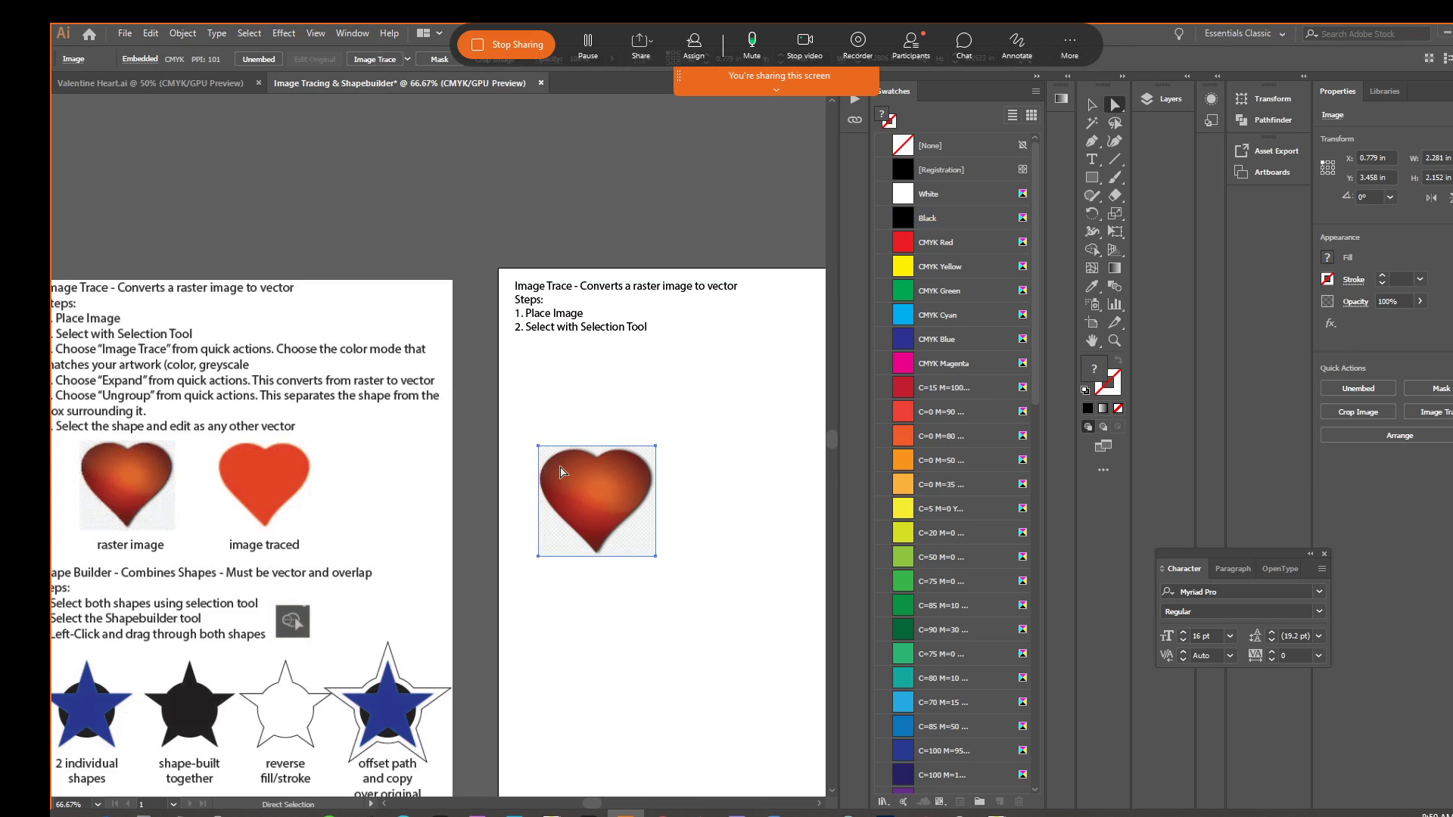
left_click(1091, 106)
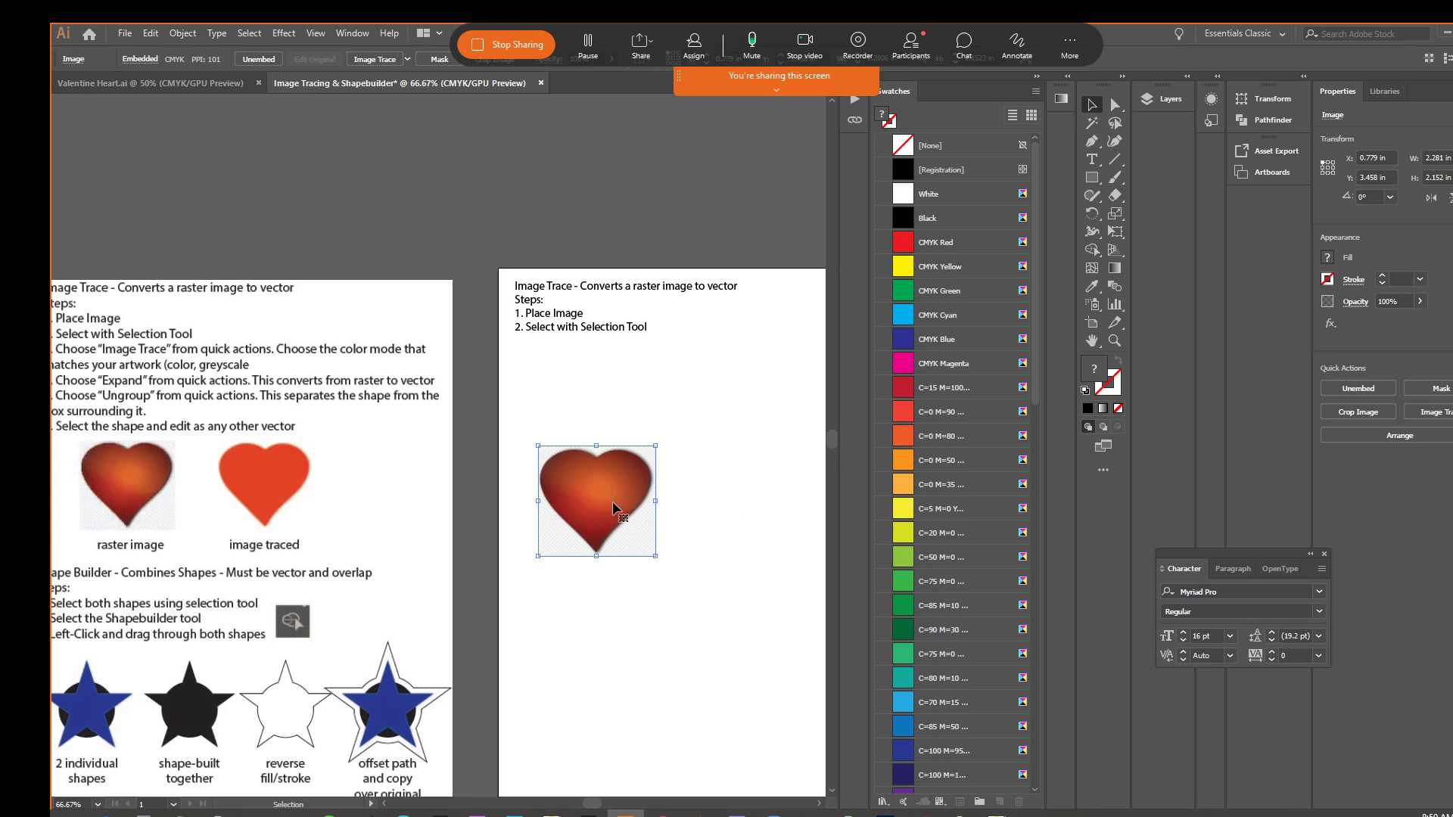
left_click_drag(612, 501, 606, 485)
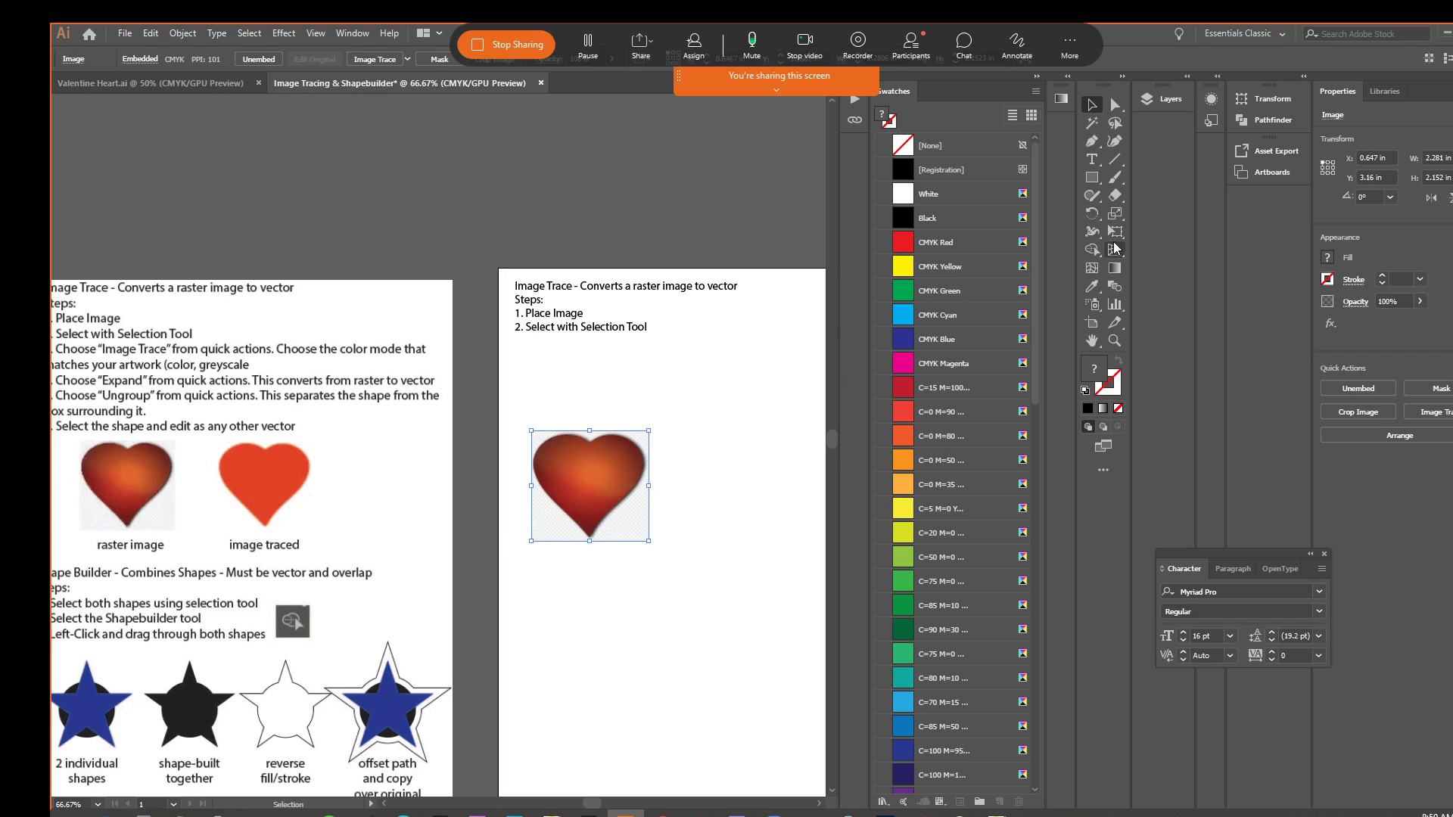
left_click(1115, 103)
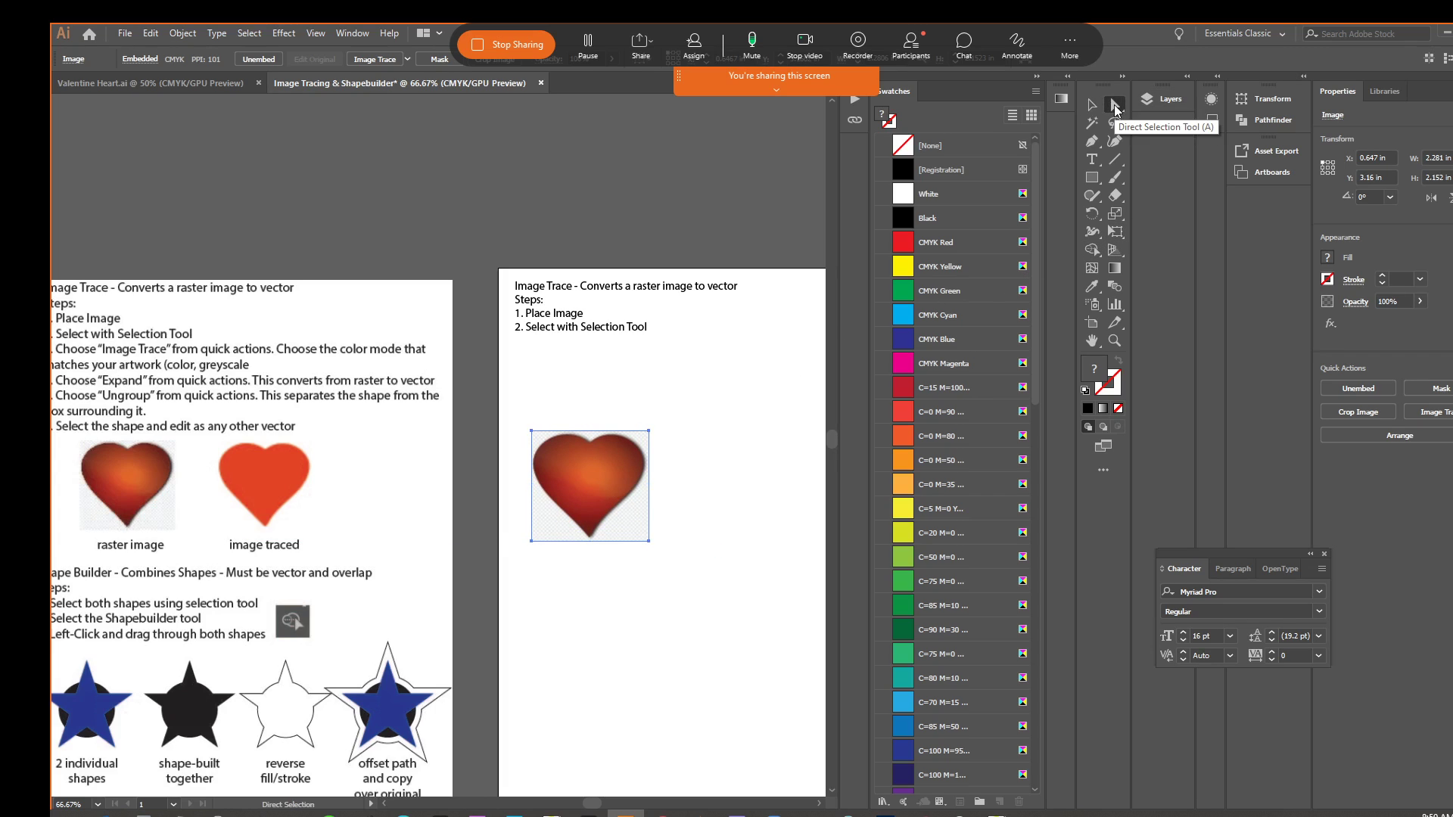
left_click(757, 454)
left_click(638, 507)
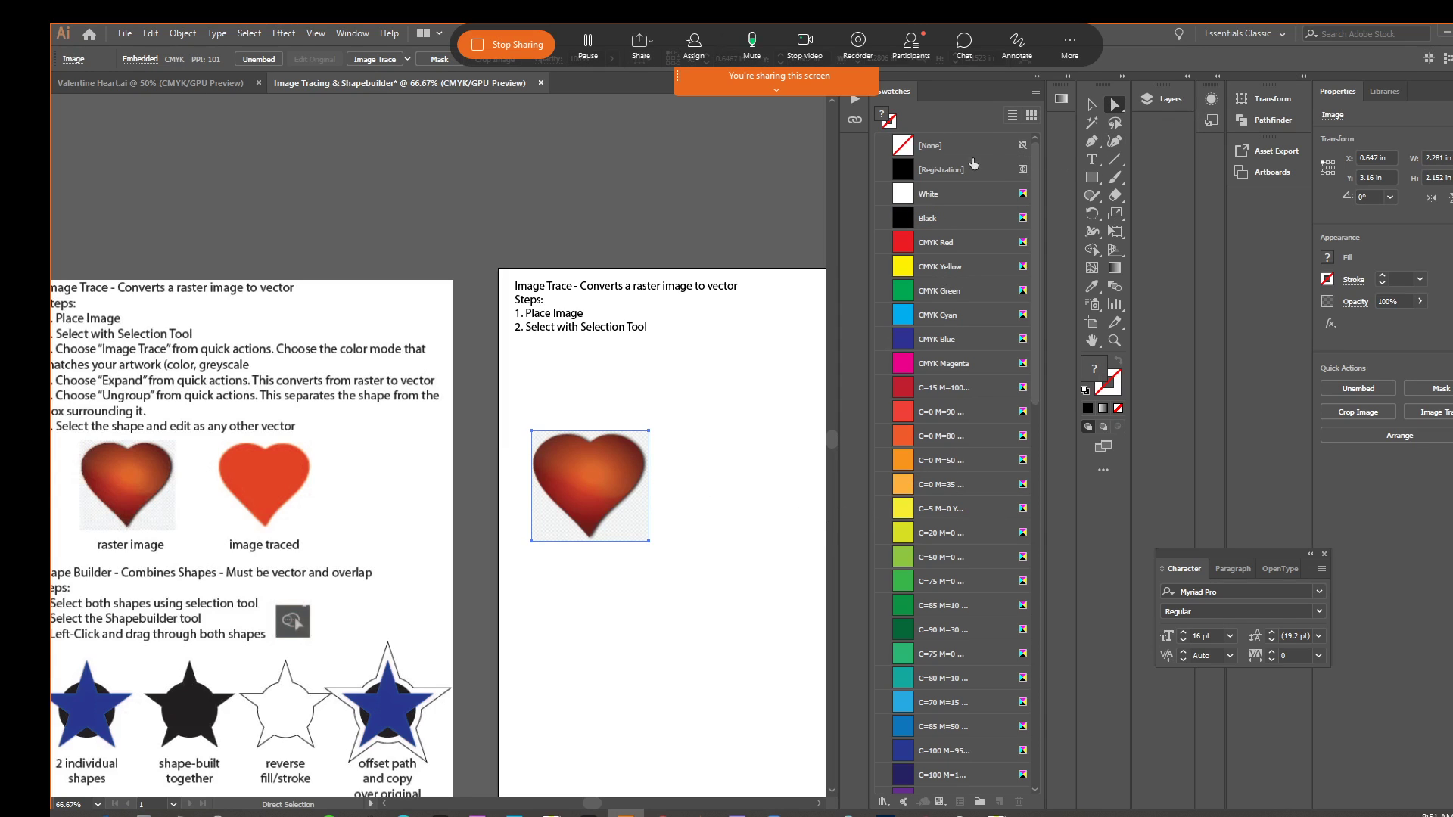
Add the line "3. Choose "image trace" from quick actions" to the notes text.
key("space")
left_click_drag(352, 421, 367, 423)
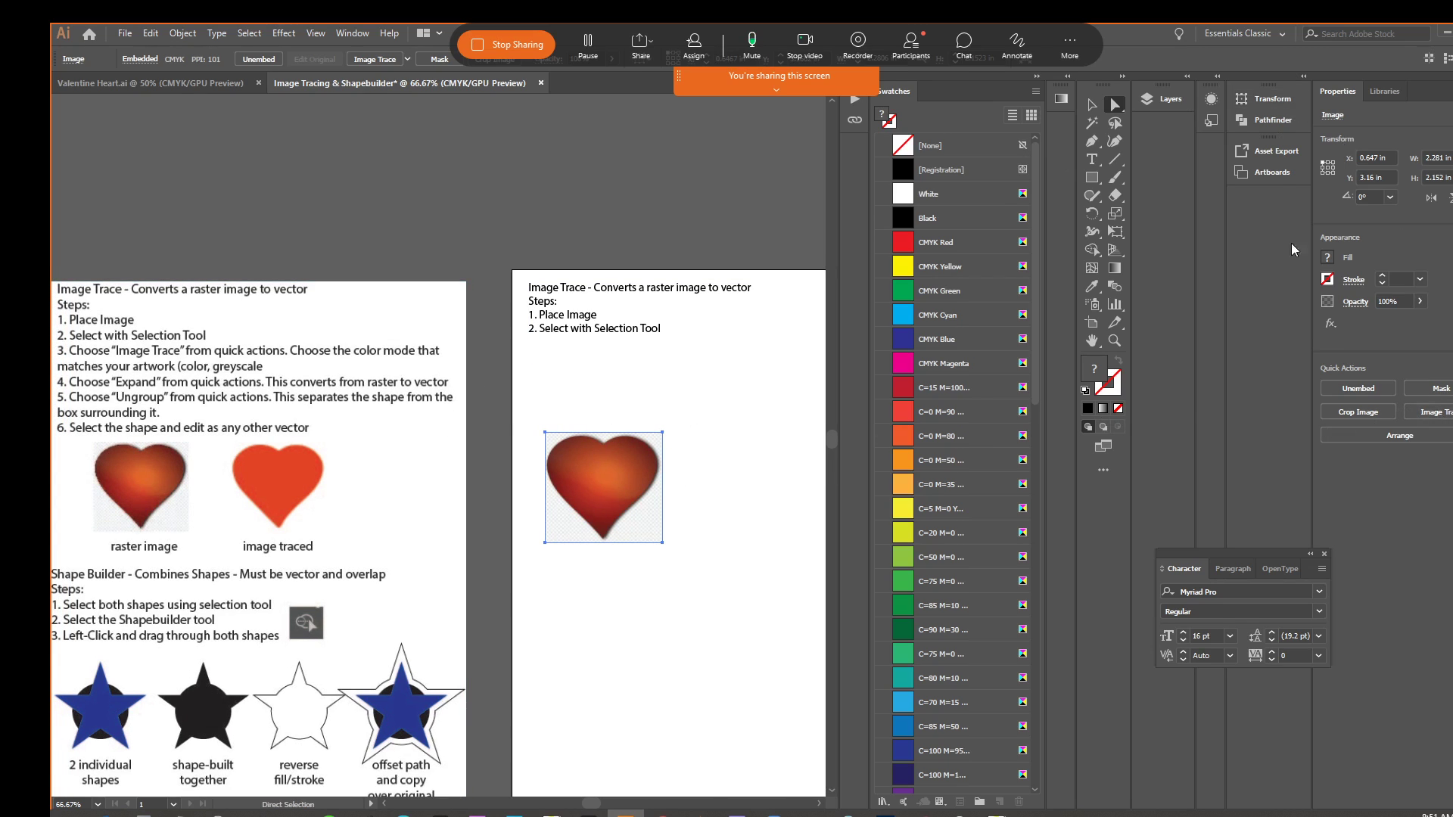
double_click(651, 328)
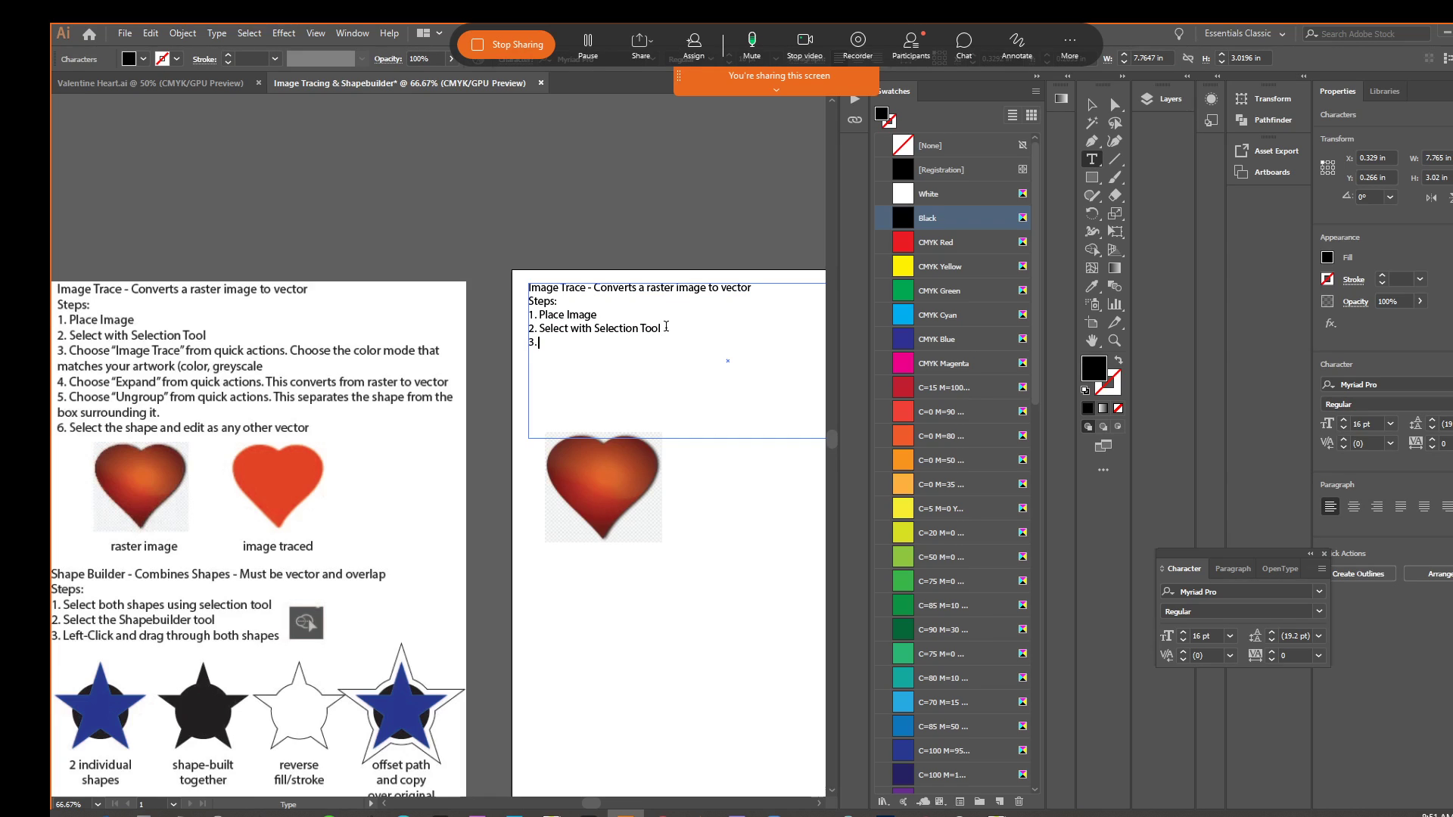
type("3. Choose “image trace” from quick actions")
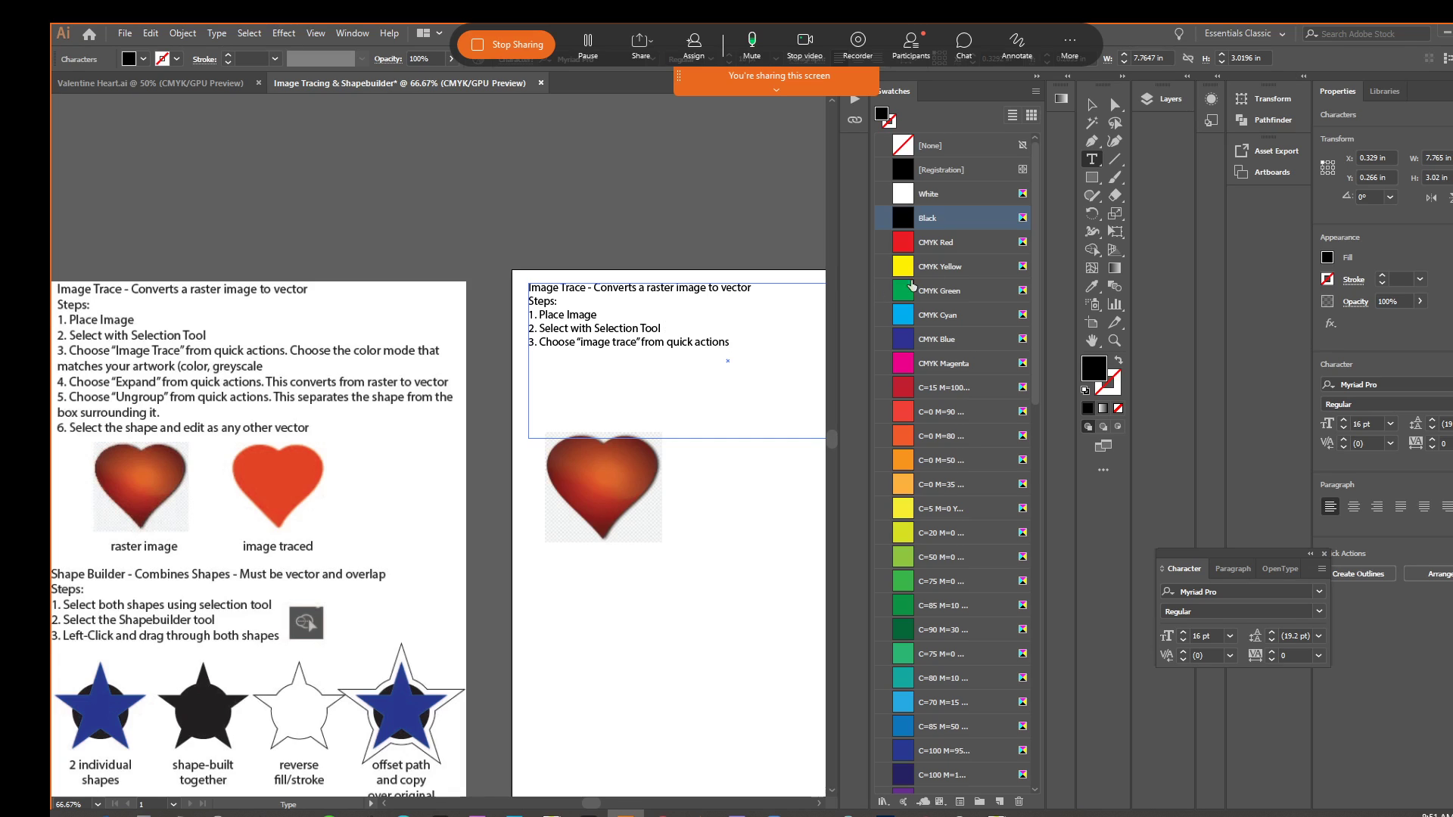
key("Escape")
Image Trace the heart image with the High Fidelity Photo preset and expand the tracing into vector paths.
left_click(642, 501)
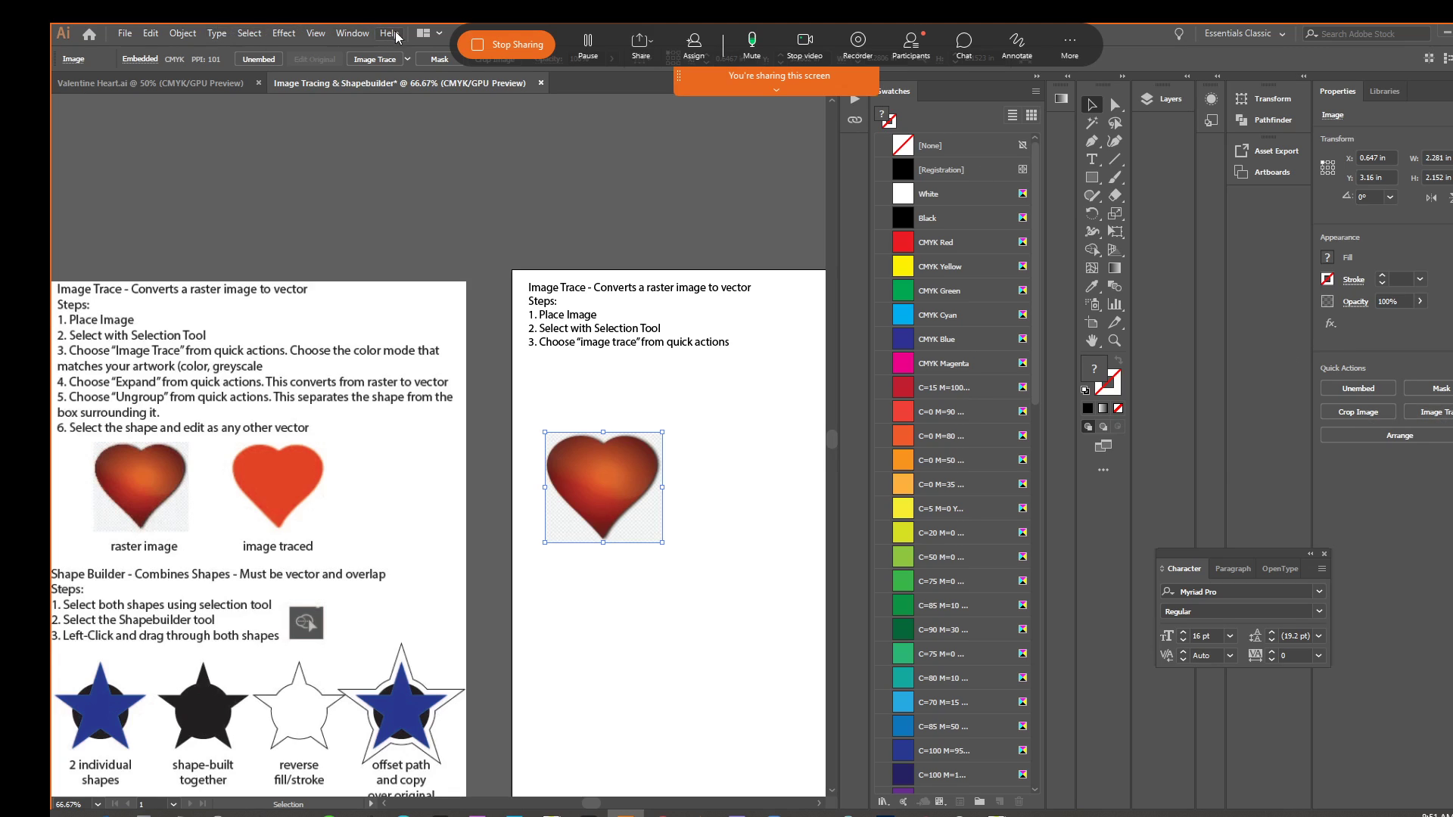
left_click(1440, 413)
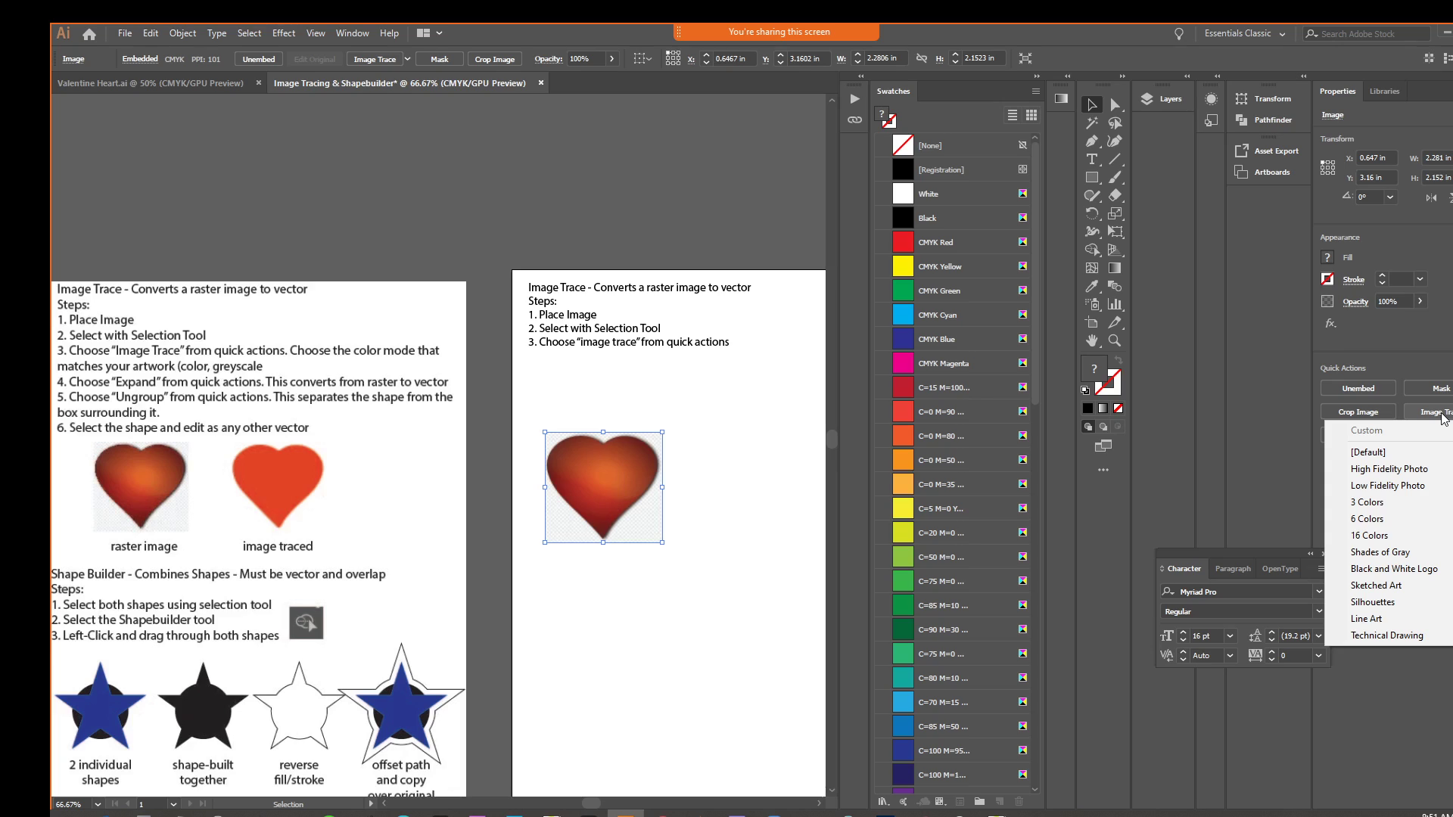
left_click(1426, 471)
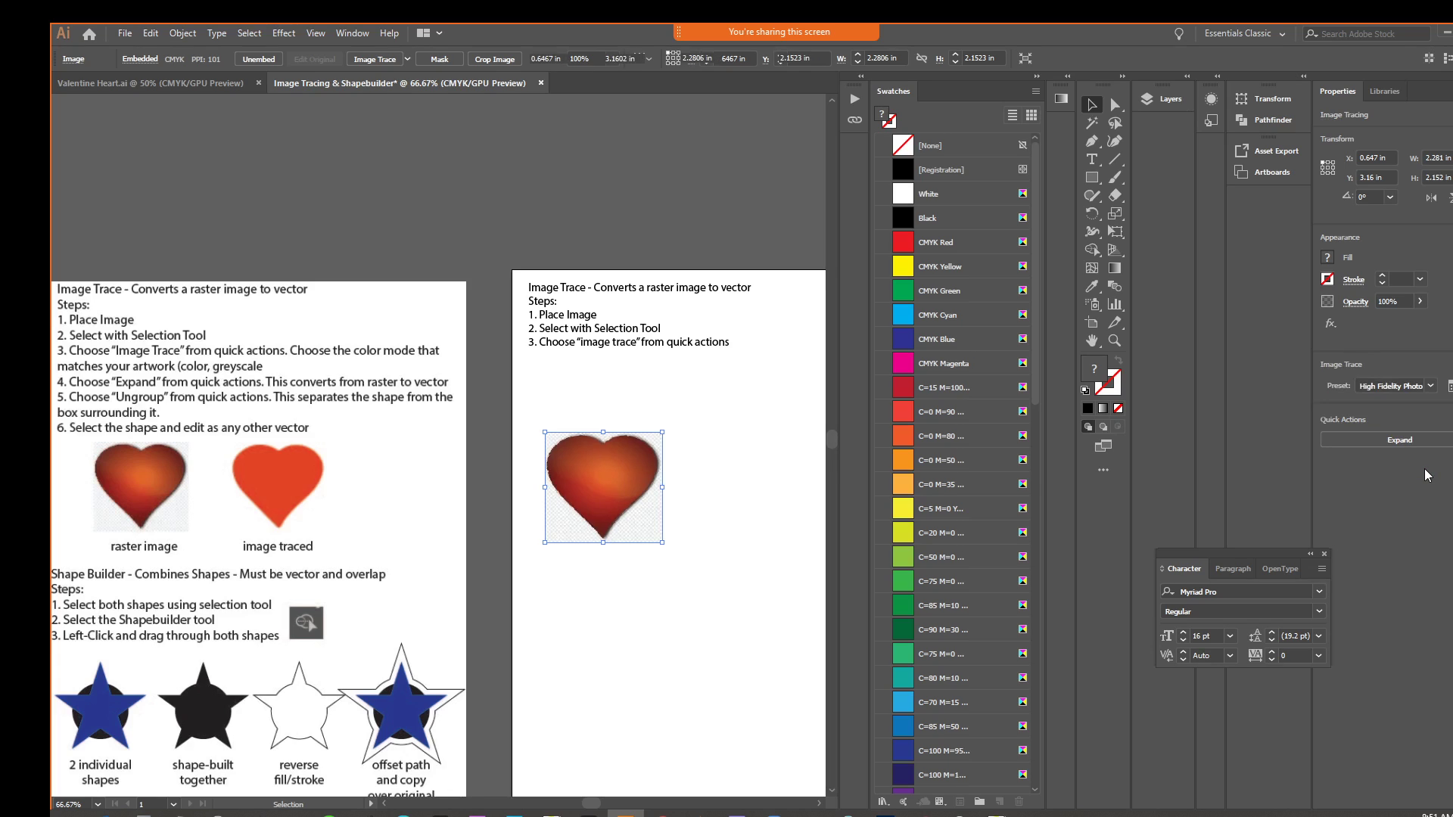
left_click(1366, 439)
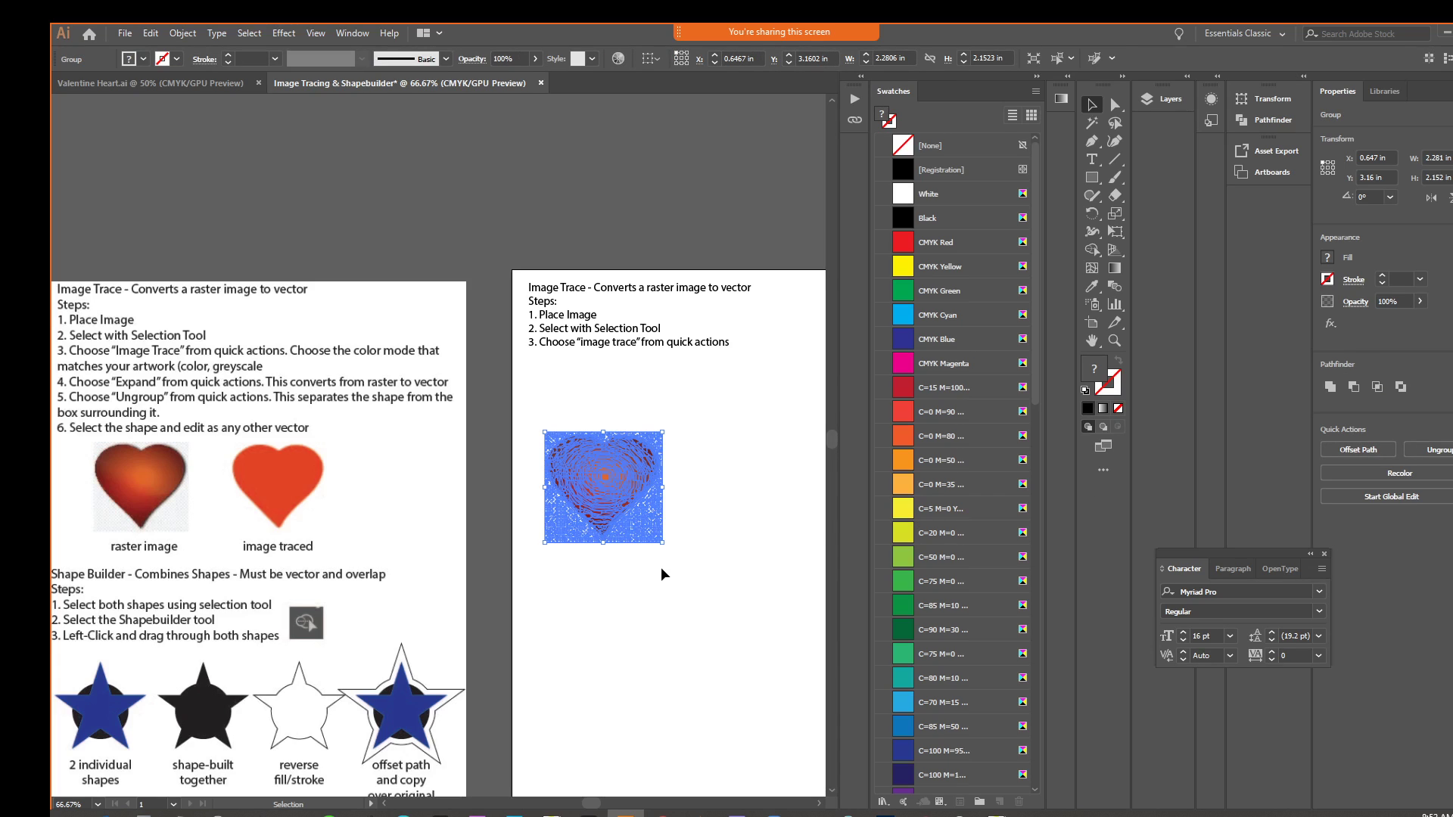
Examine the expanded vector paths and anchor points of the traced heart up close.
key("a")
key("ctrl+plus")
key("ctrl+plus")
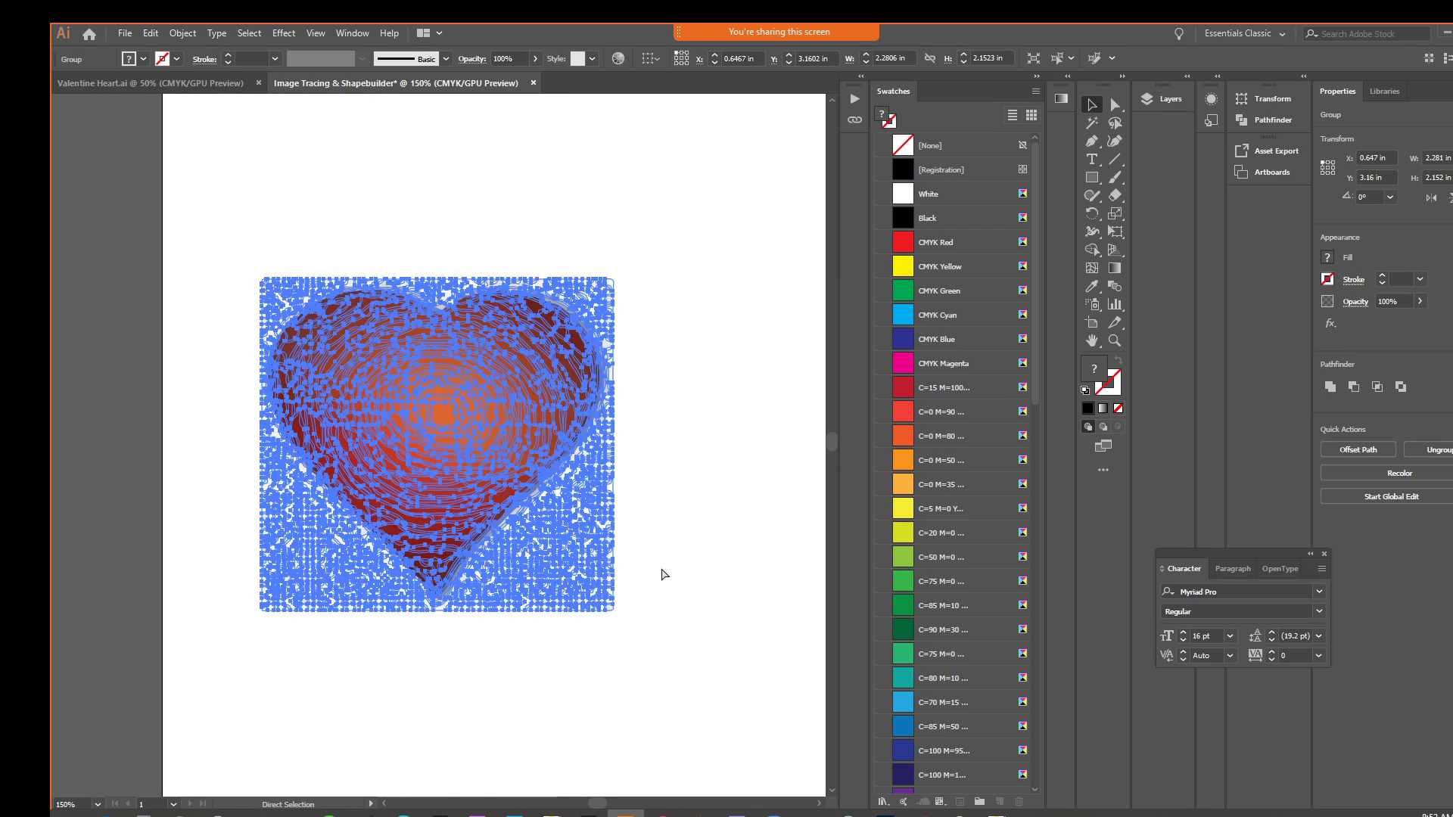
key("ctrl+plus")
key("ctrl+plus")
key("v")
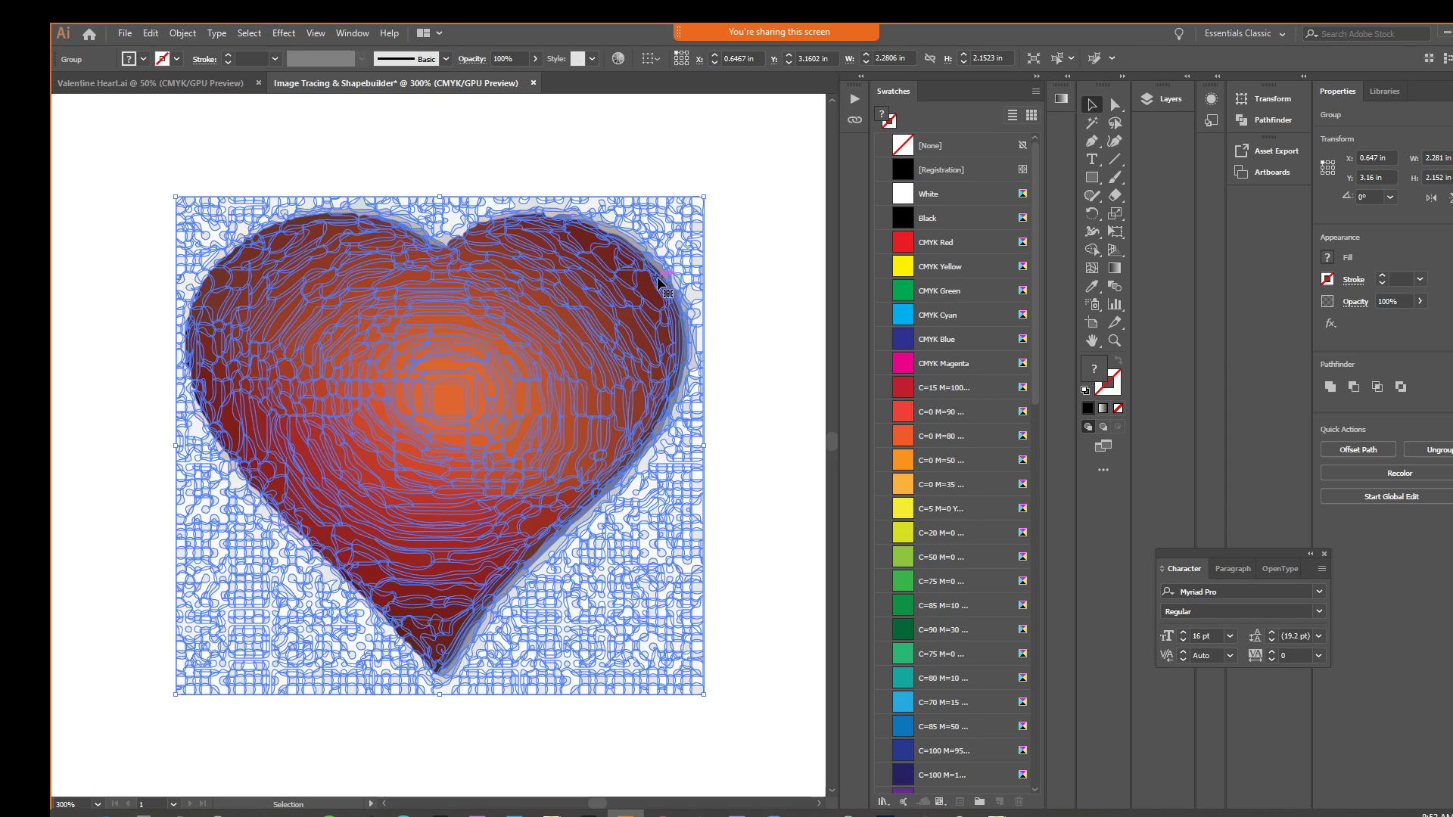
key("ctrl+minus")
key("ctrl+minus")
key("ctrl+minus")
key("ctrl+minus")
key("v")
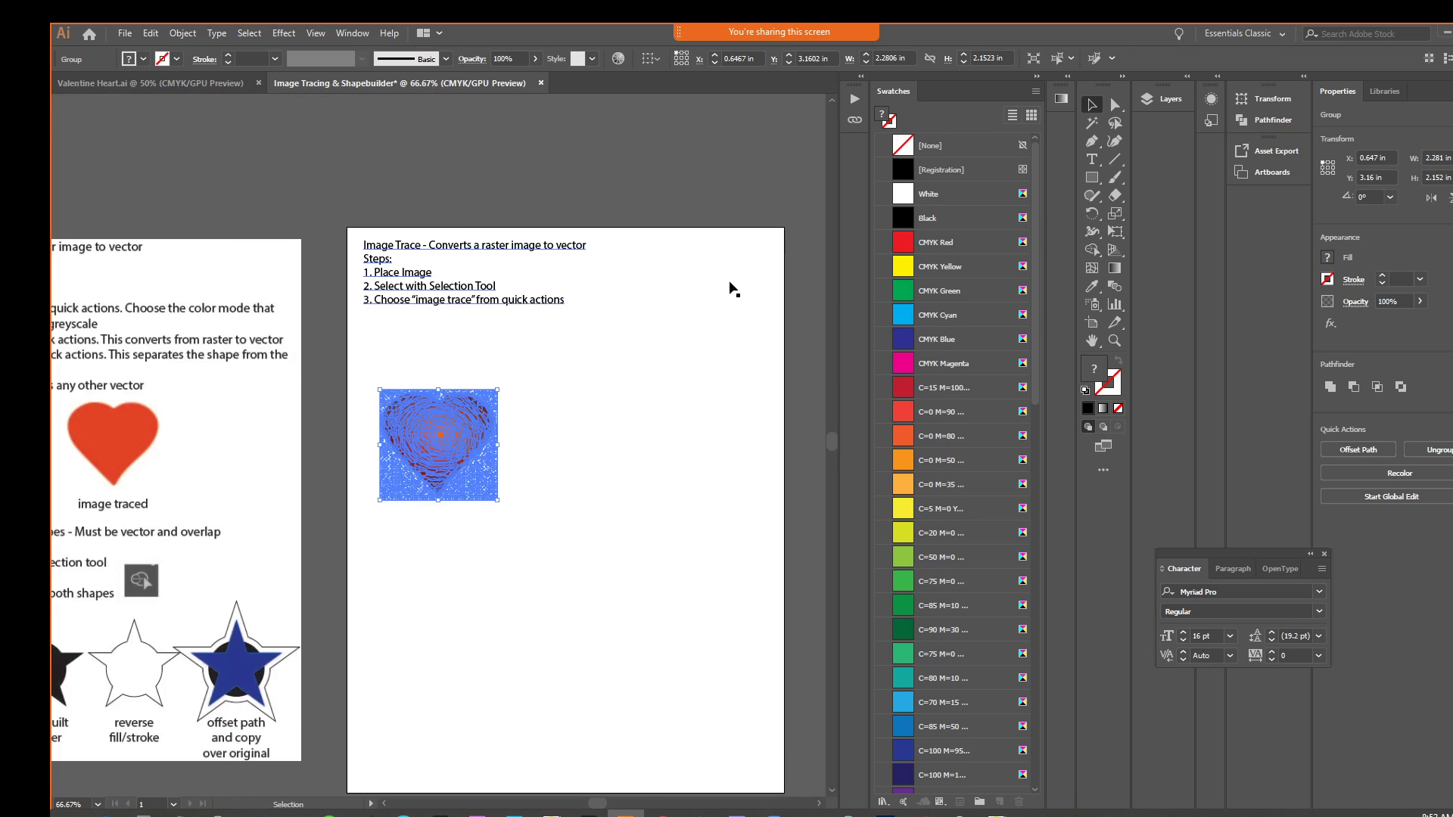
Undo the expansion and image trace of the heart, along with the third line of the notes.
key("a")
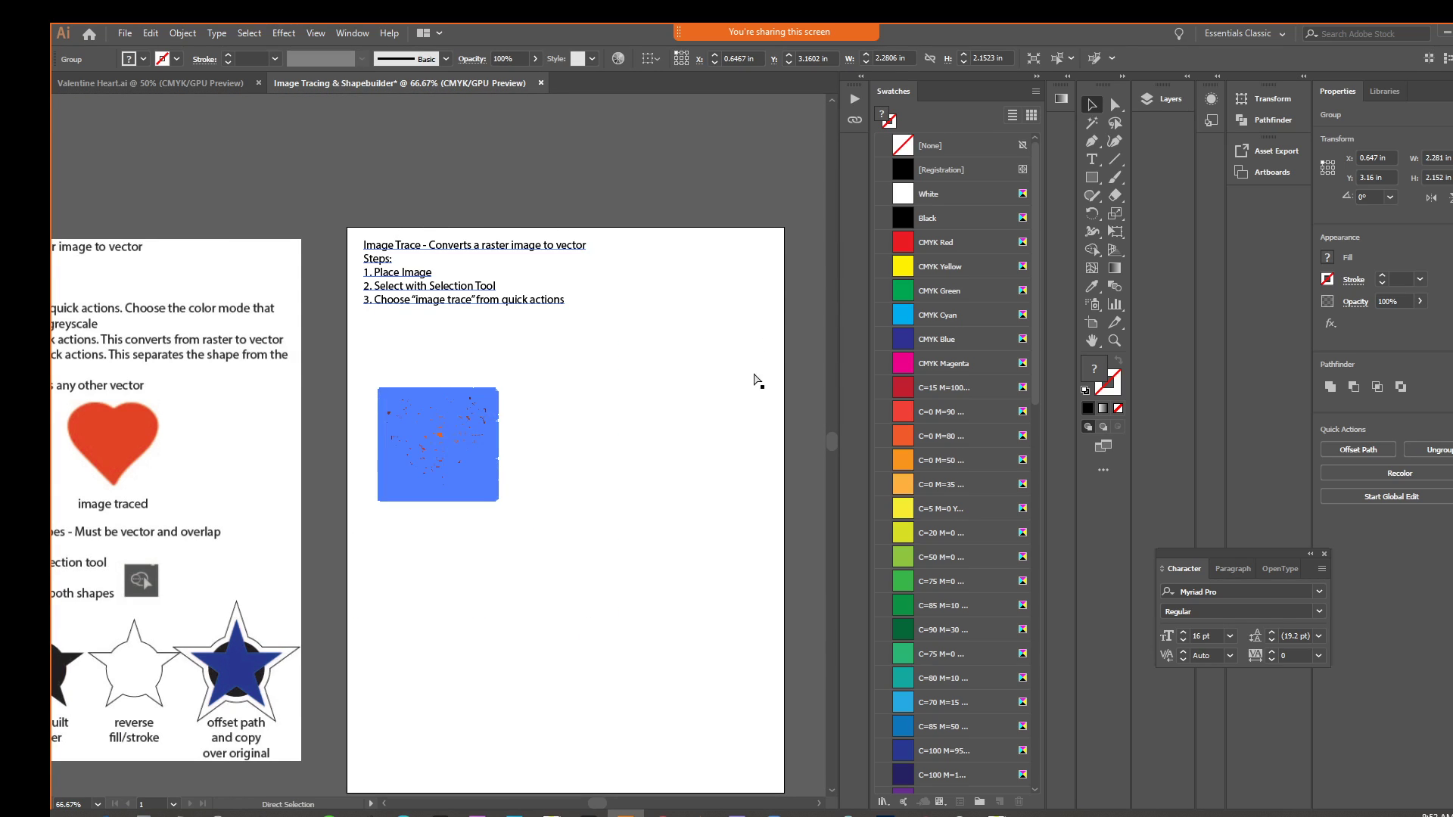
key("ctrl+z")
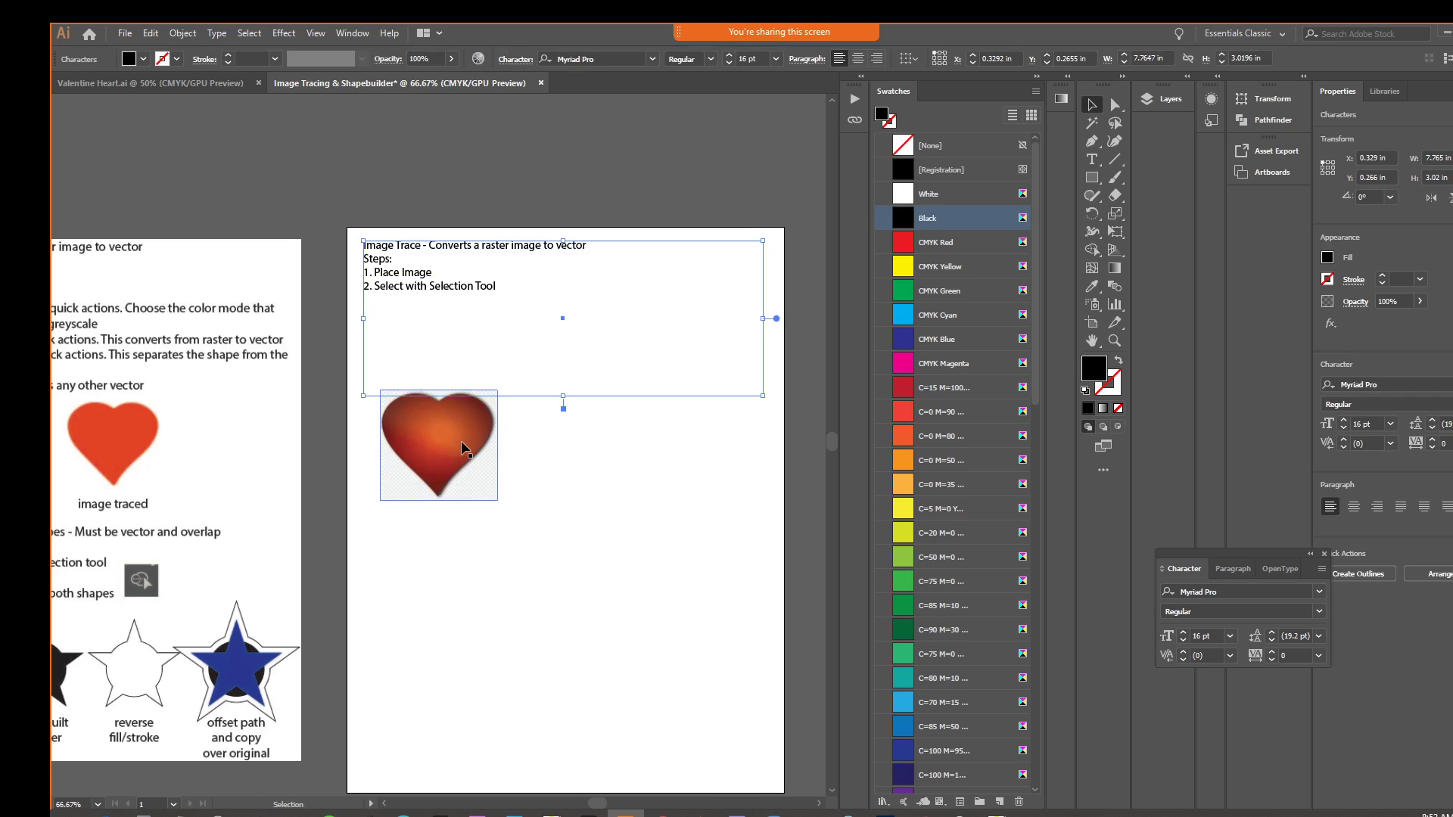
Redo the third line of the notes and Image Trace the heart image with the Black and White Logo preset.
left_click(150, 34)
left_click(162, 71)
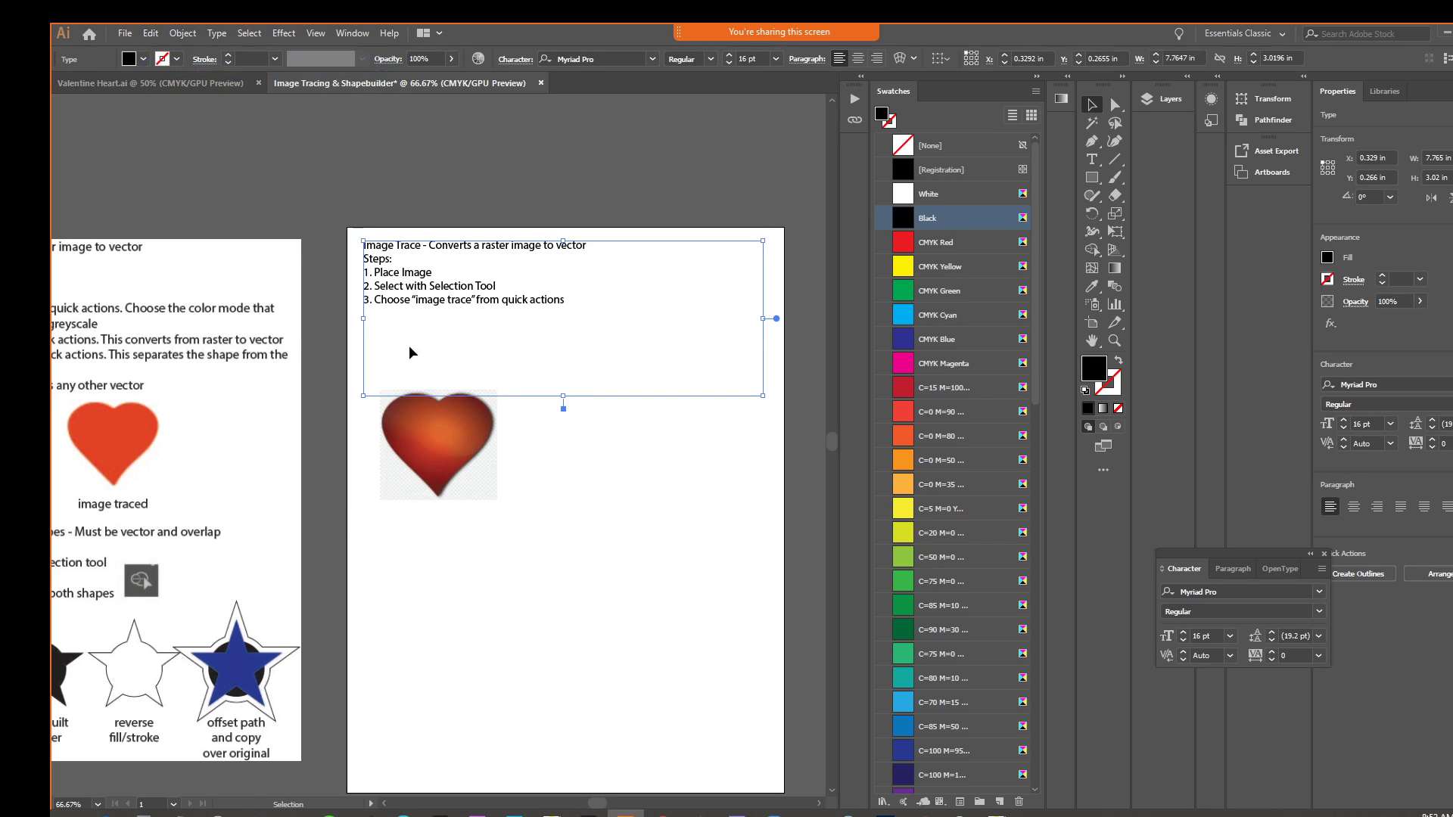
left_click(480, 474)
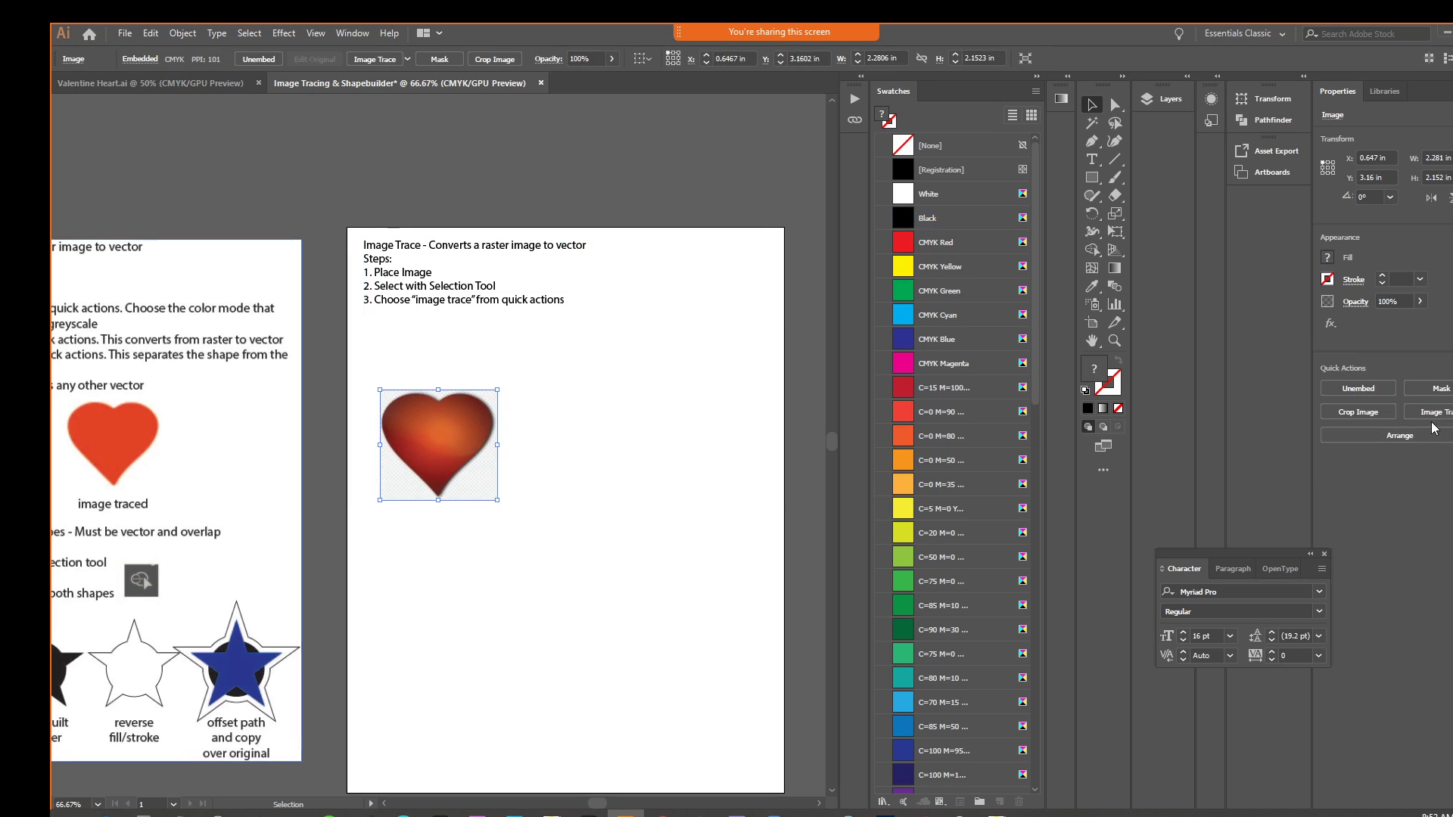
left_click(1435, 413)
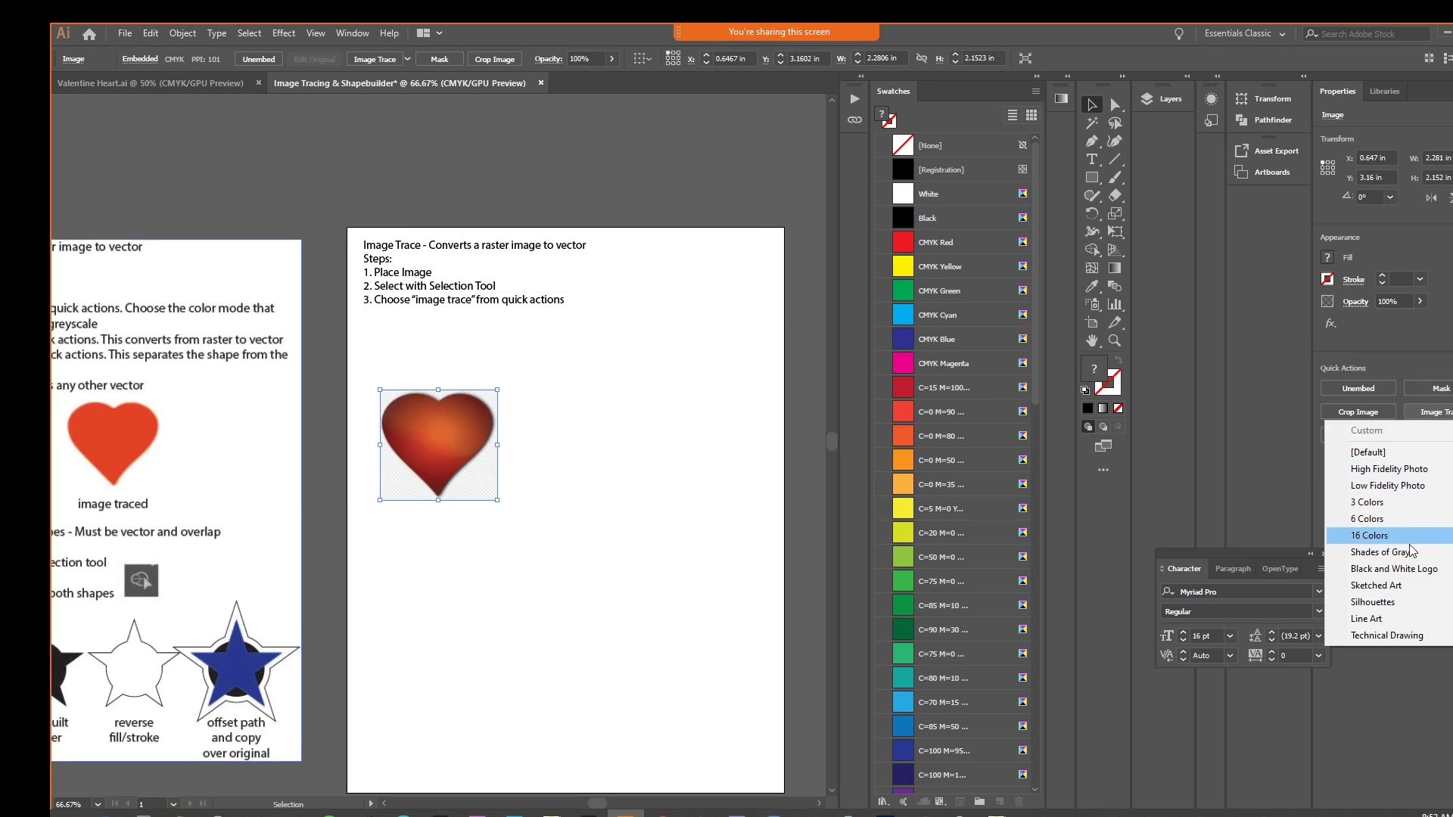
left_click(1404, 570)
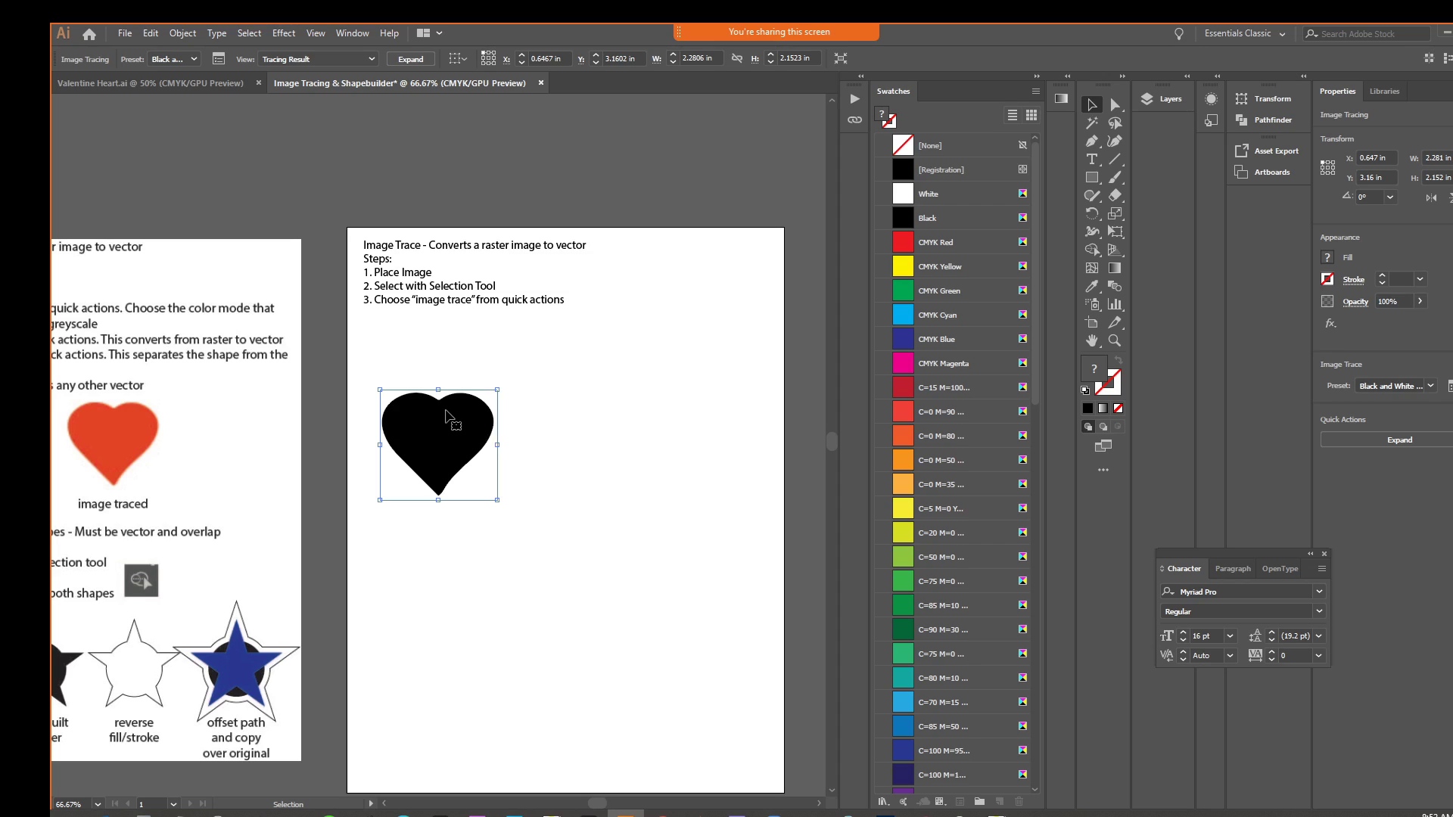
Extend line 3 of the notes with ". Choose the color mode that matches your artwork".
left_click_drag(427, 409, 527, 394)
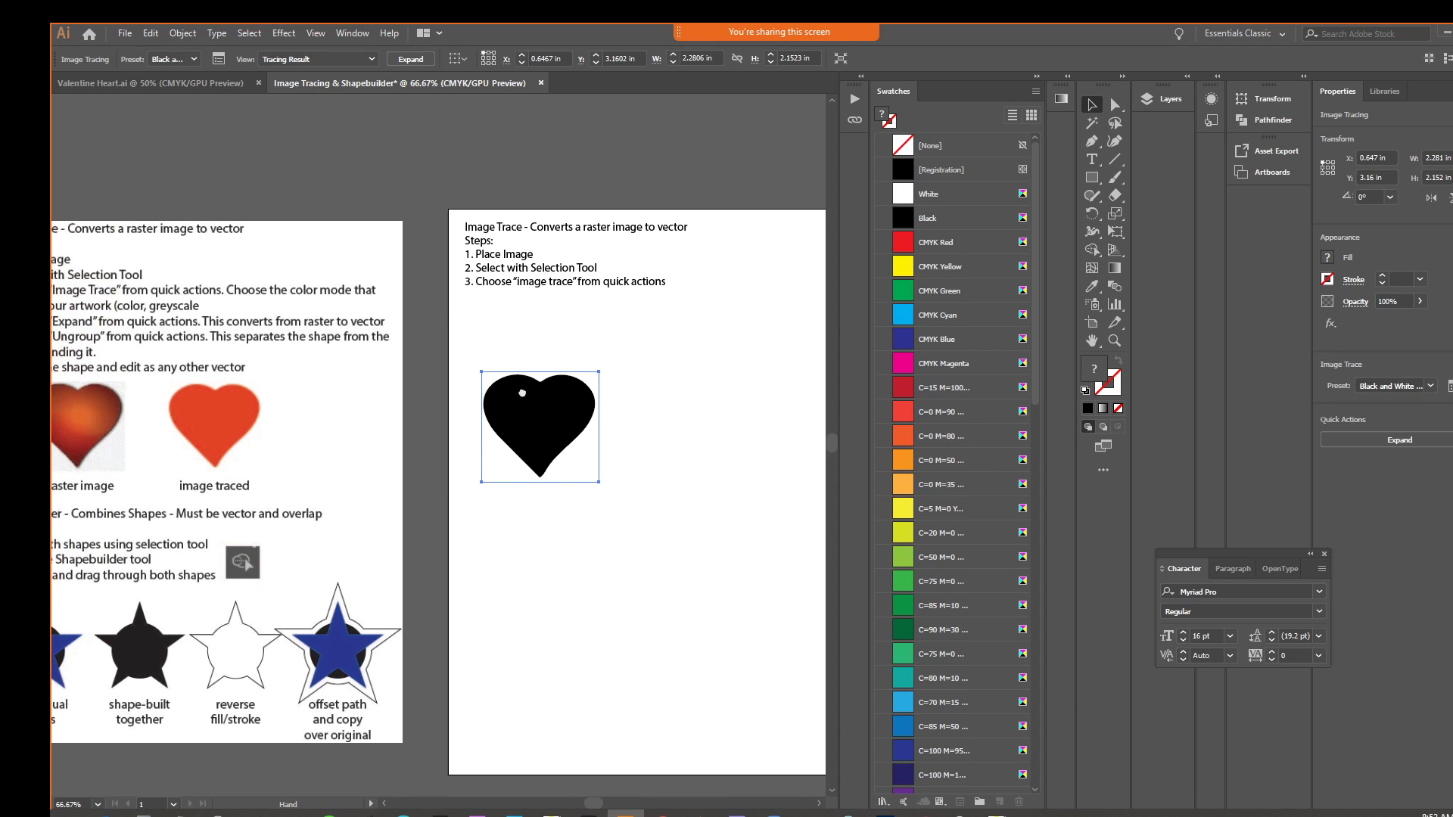
left_click(666, 288)
double_click(665, 284)
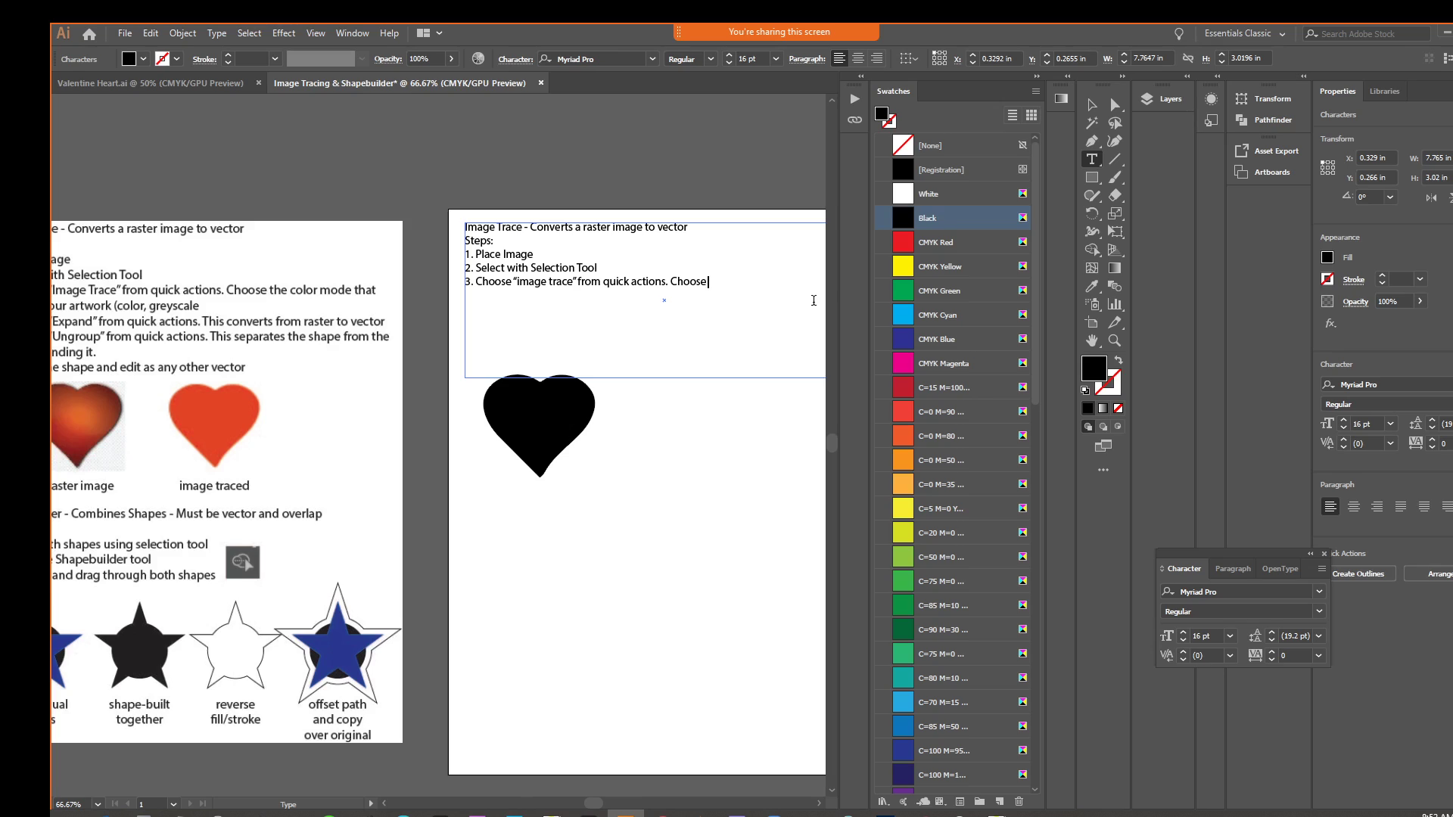
type("the color mode")
left_click_drag(599, 805, 594, 806)
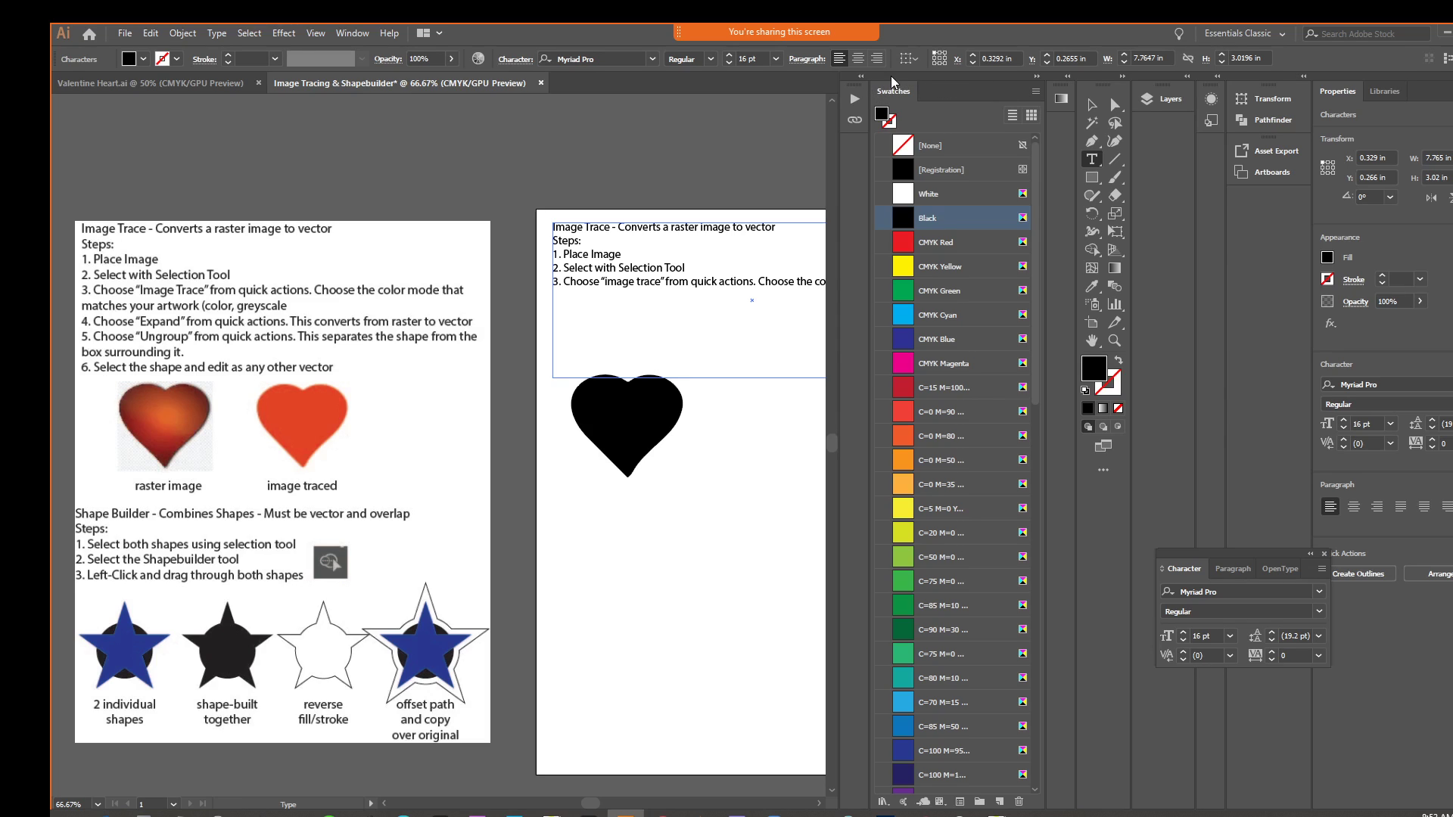
left_click(1041, 78)
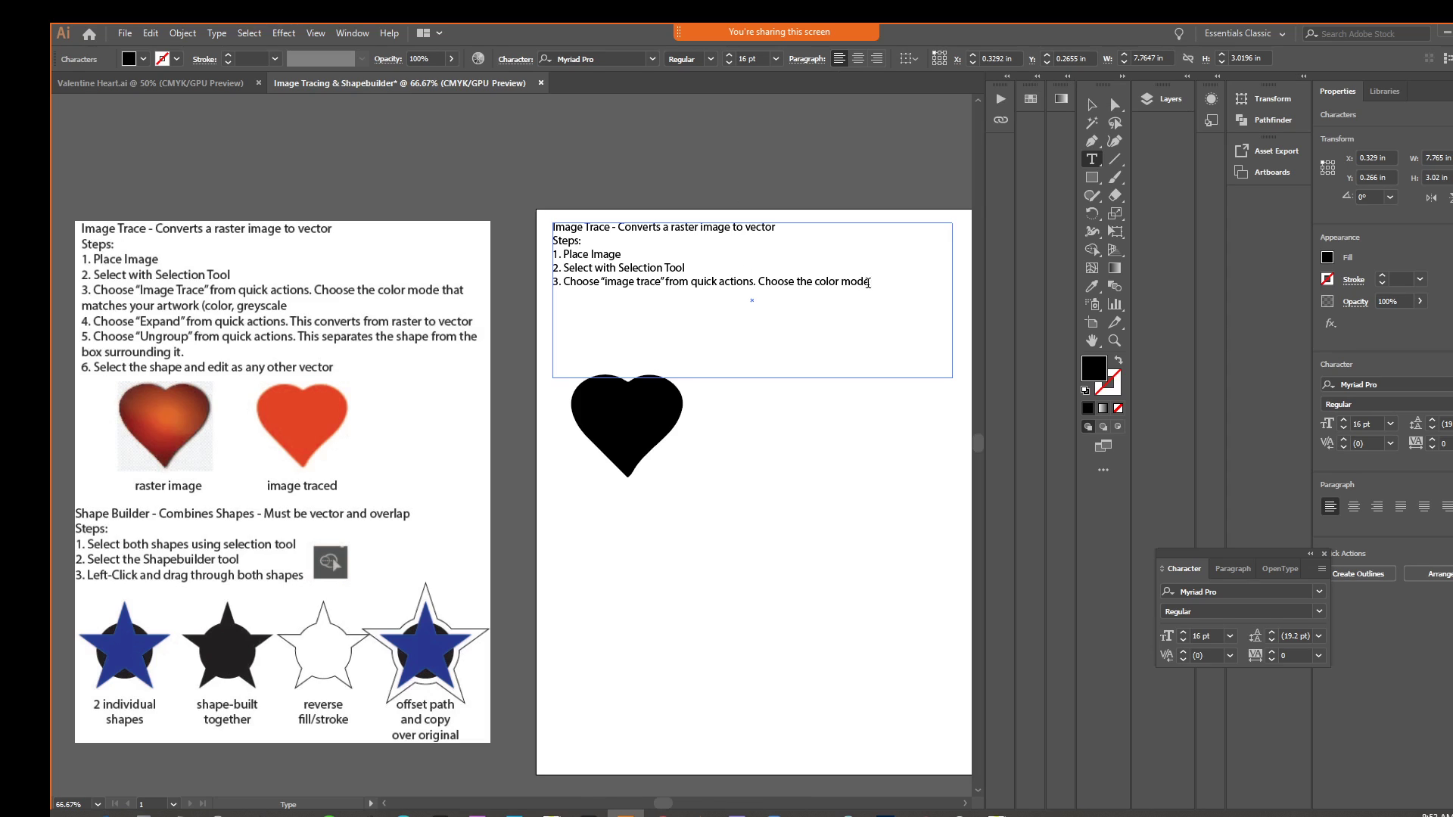
type("matches your artwork")
left_click(1091, 103)
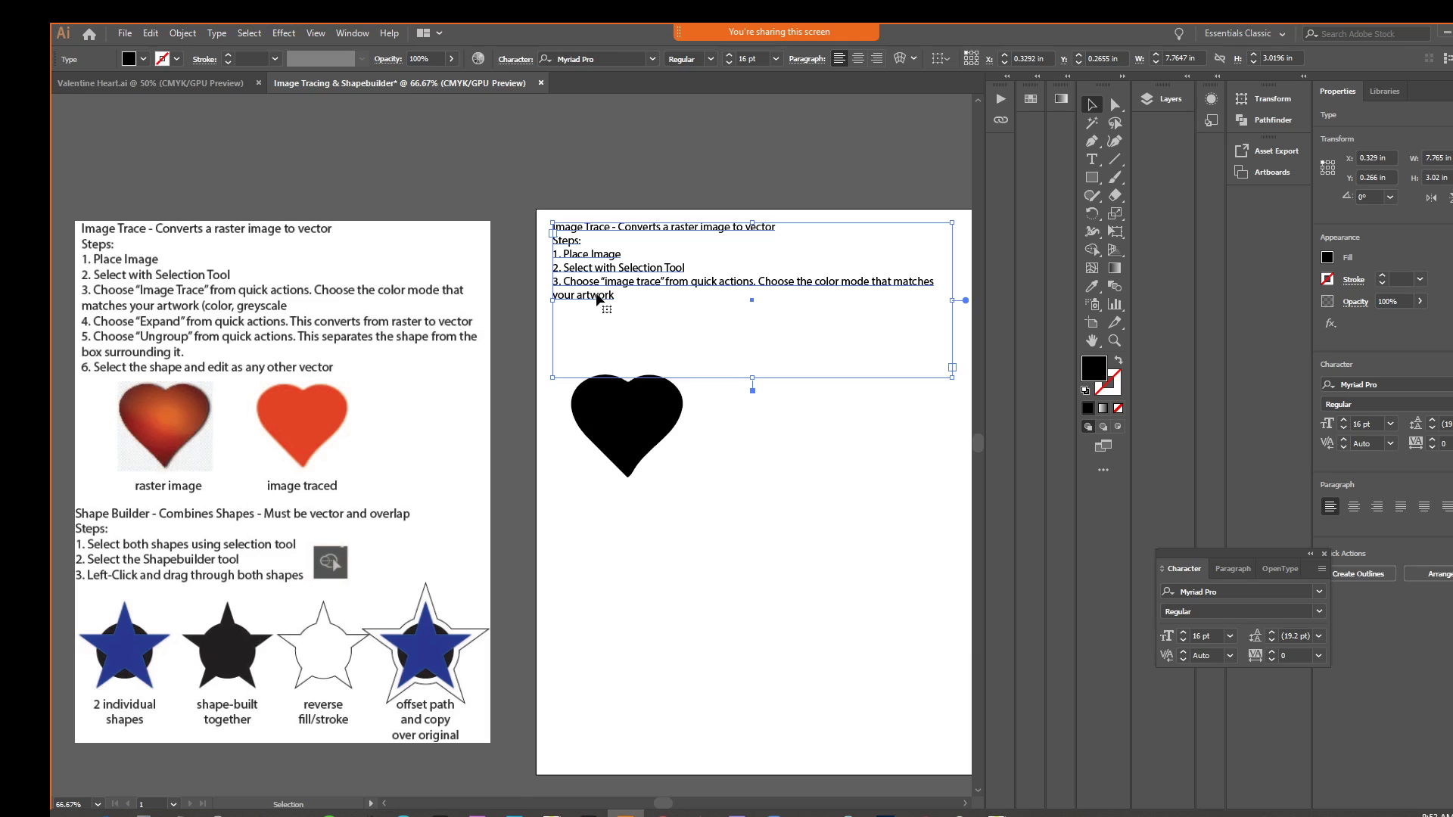
Add the line "4. Choose “Expand” from quick actions. This converts from raster to vector" to the notes.
double_click(616, 295)
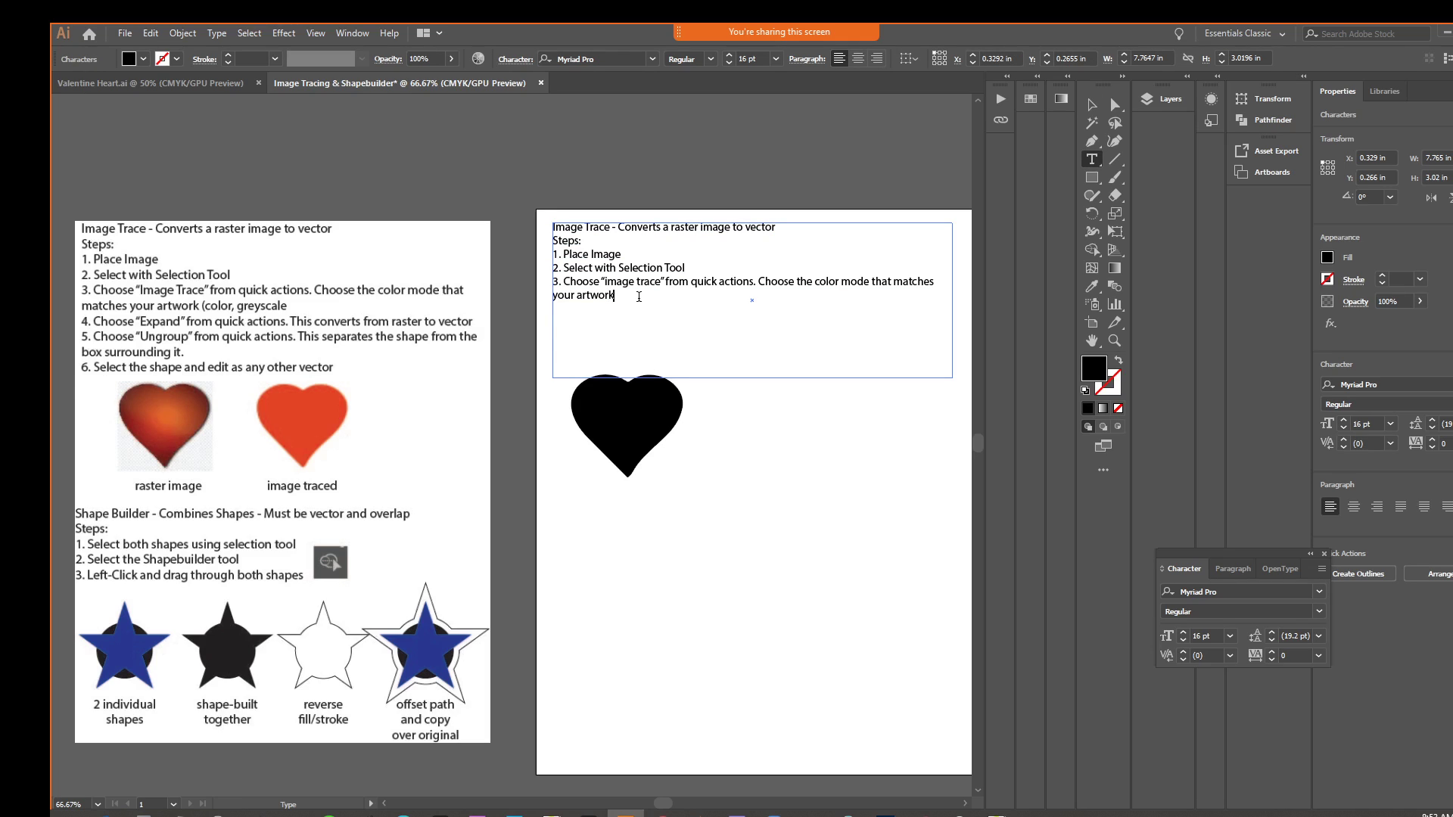
type("4. Choose “Expa")
type("nd” from quick")
key("ctrl+equal")
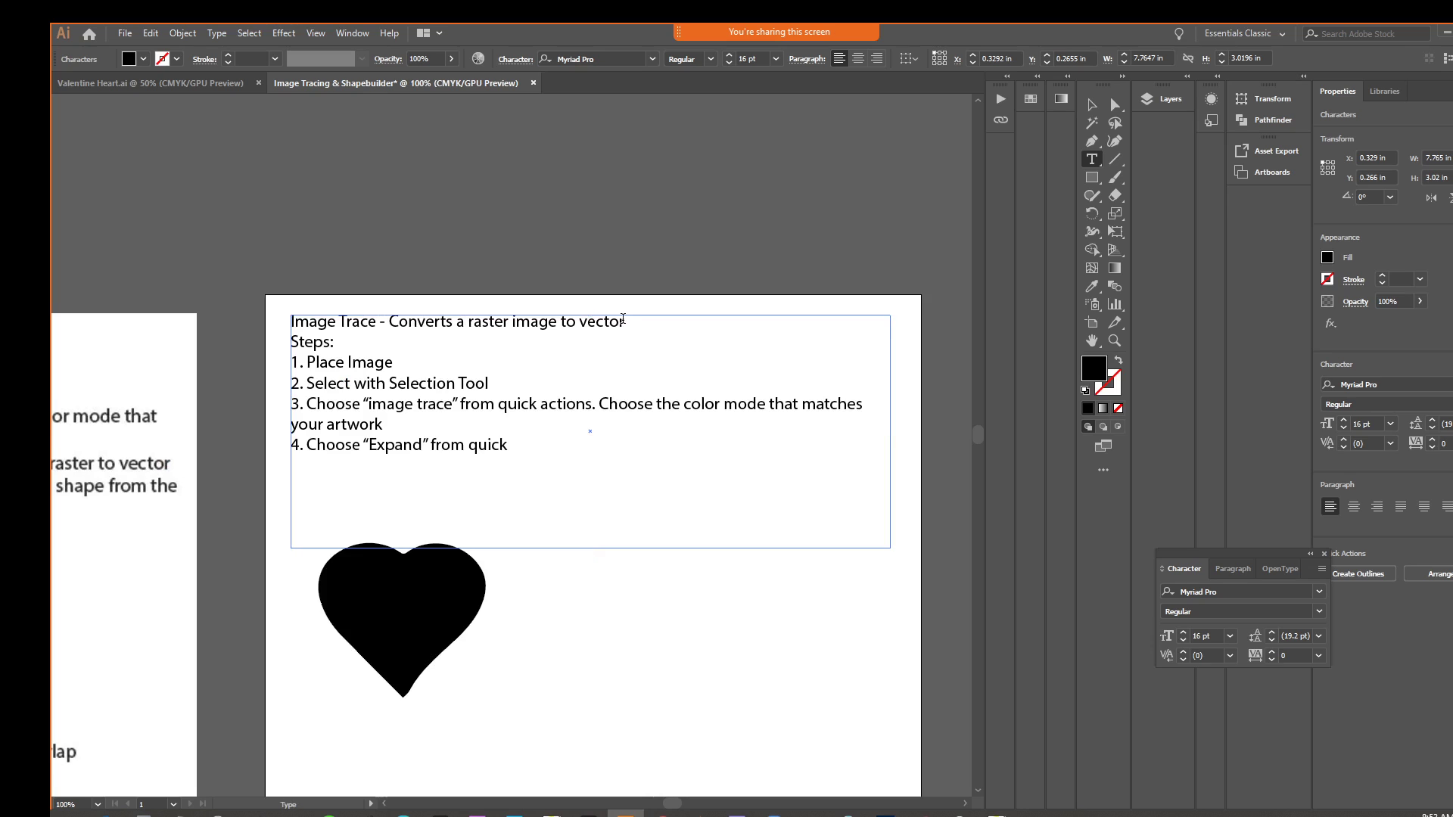
left_click_drag(671, 803, 654, 803)
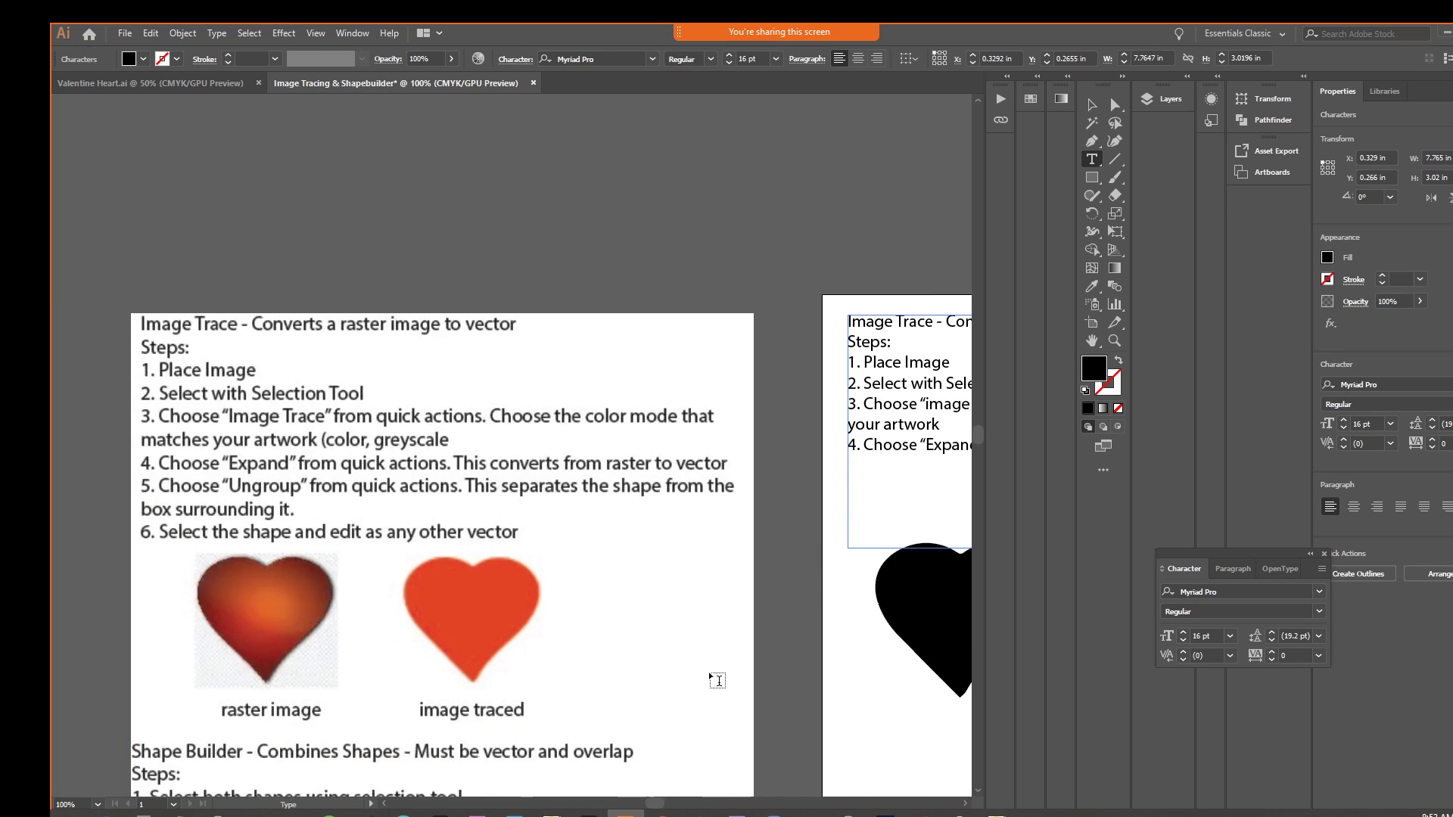
left_click_drag(656, 807, 666, 808)
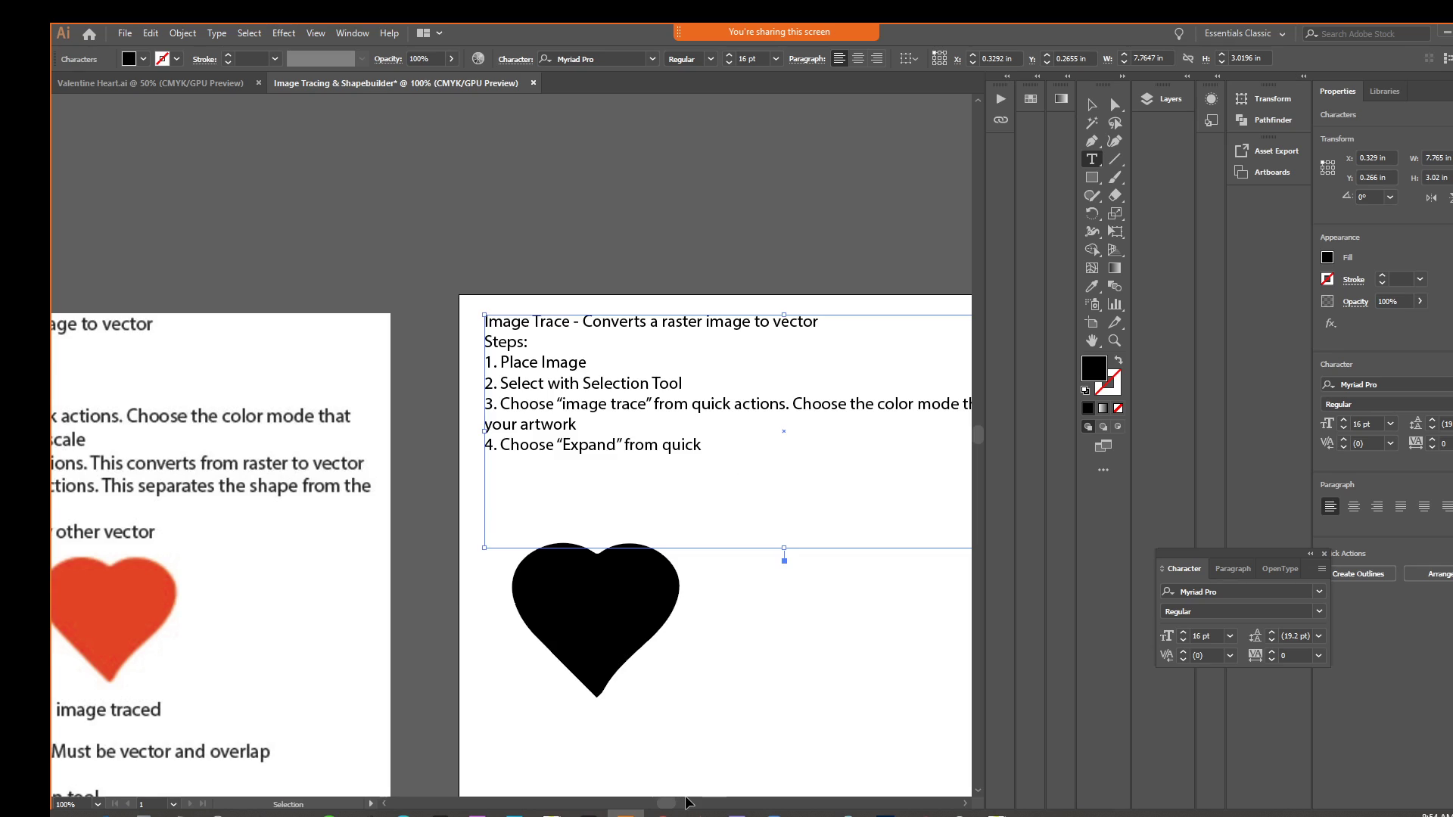
key("ctrl+minus")
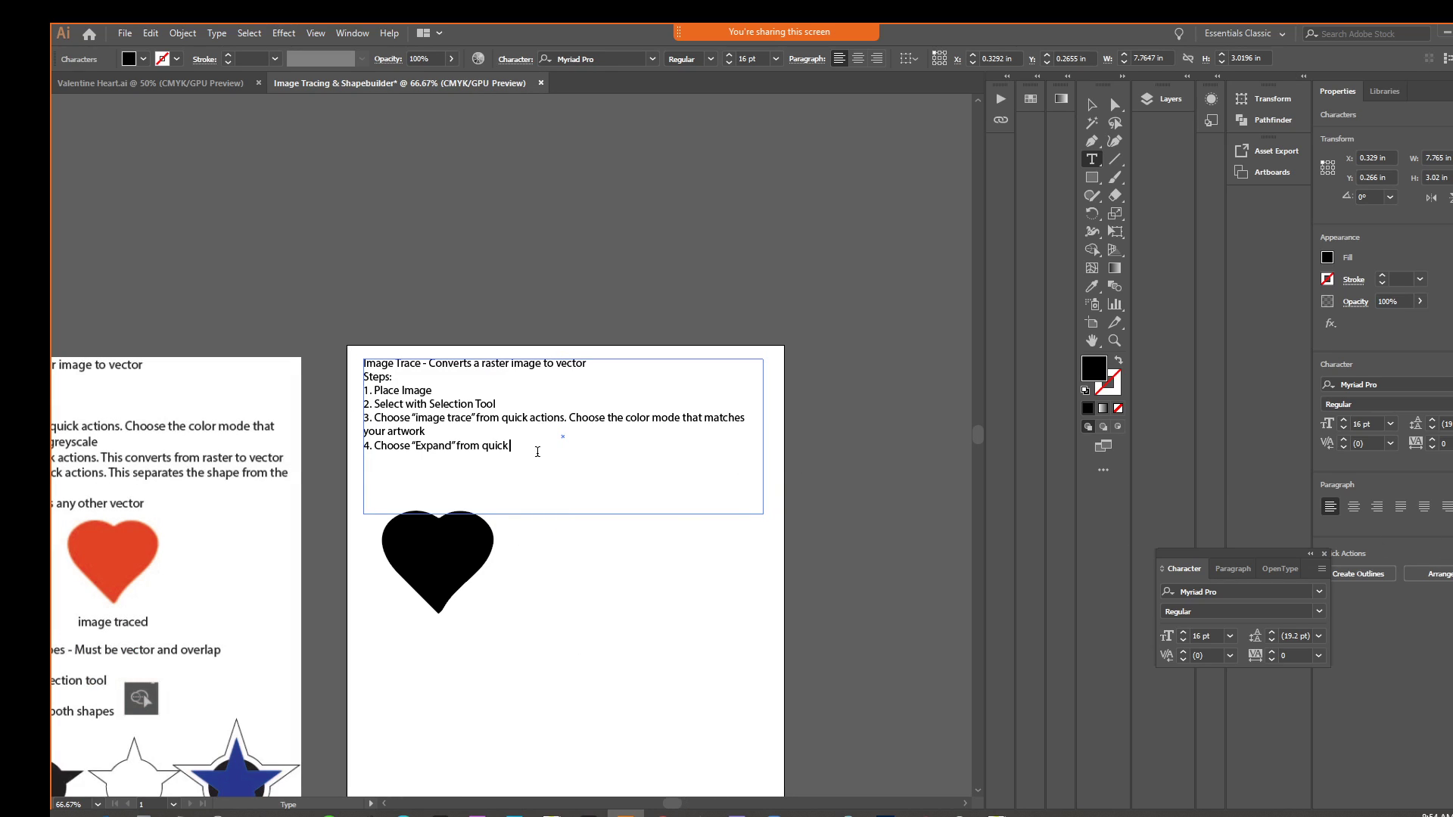
type("tions. This converts from raster to vector")
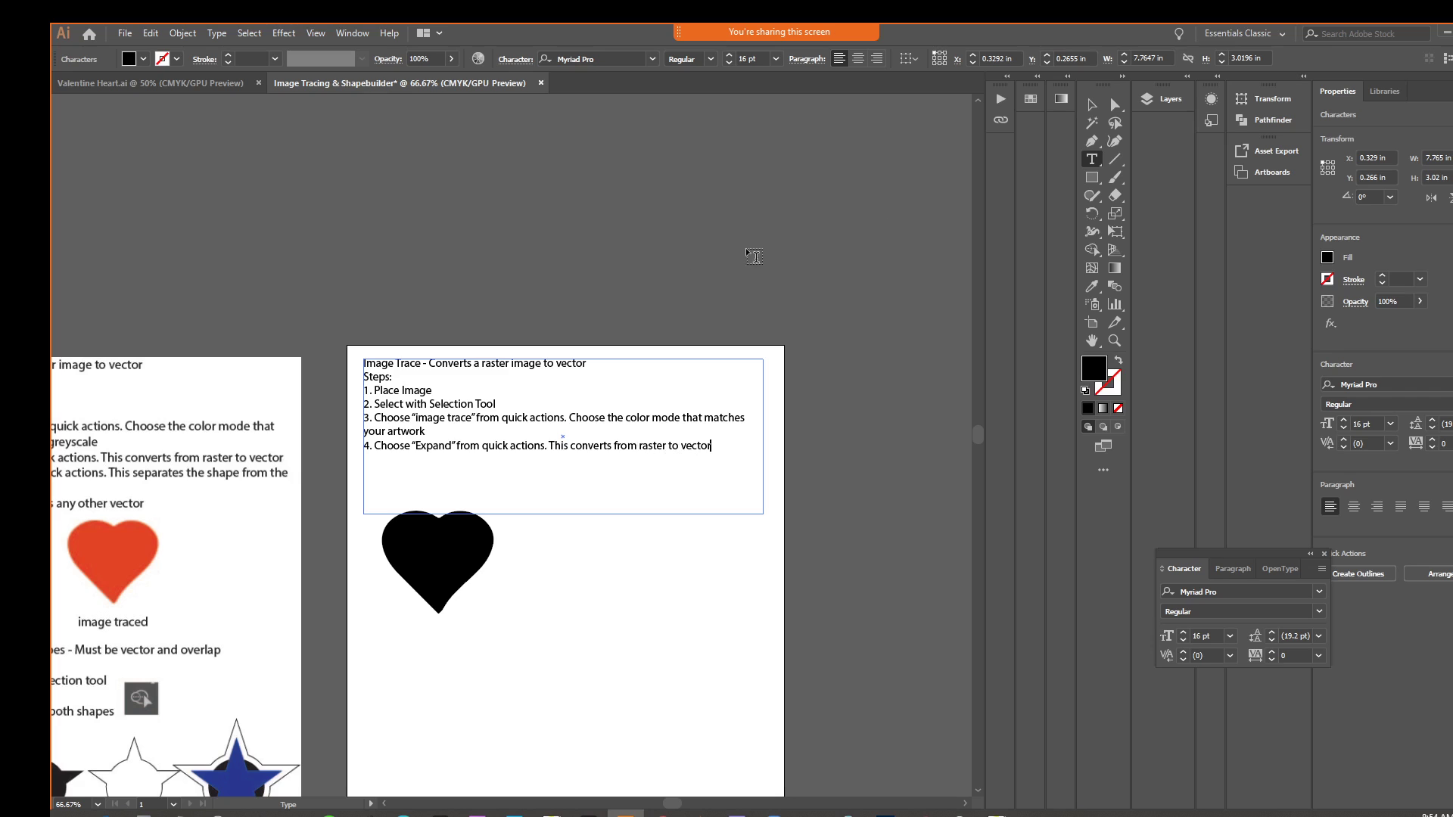
left_click(1093, 105)
Examine the notes text at high magnification, ending with the notes and heart in view at 100%.
key("ctrl+plus")
key("ctrl+plus")
key("ctrl+plus")
key("ctrl+plus")
key("ctrl+plus")
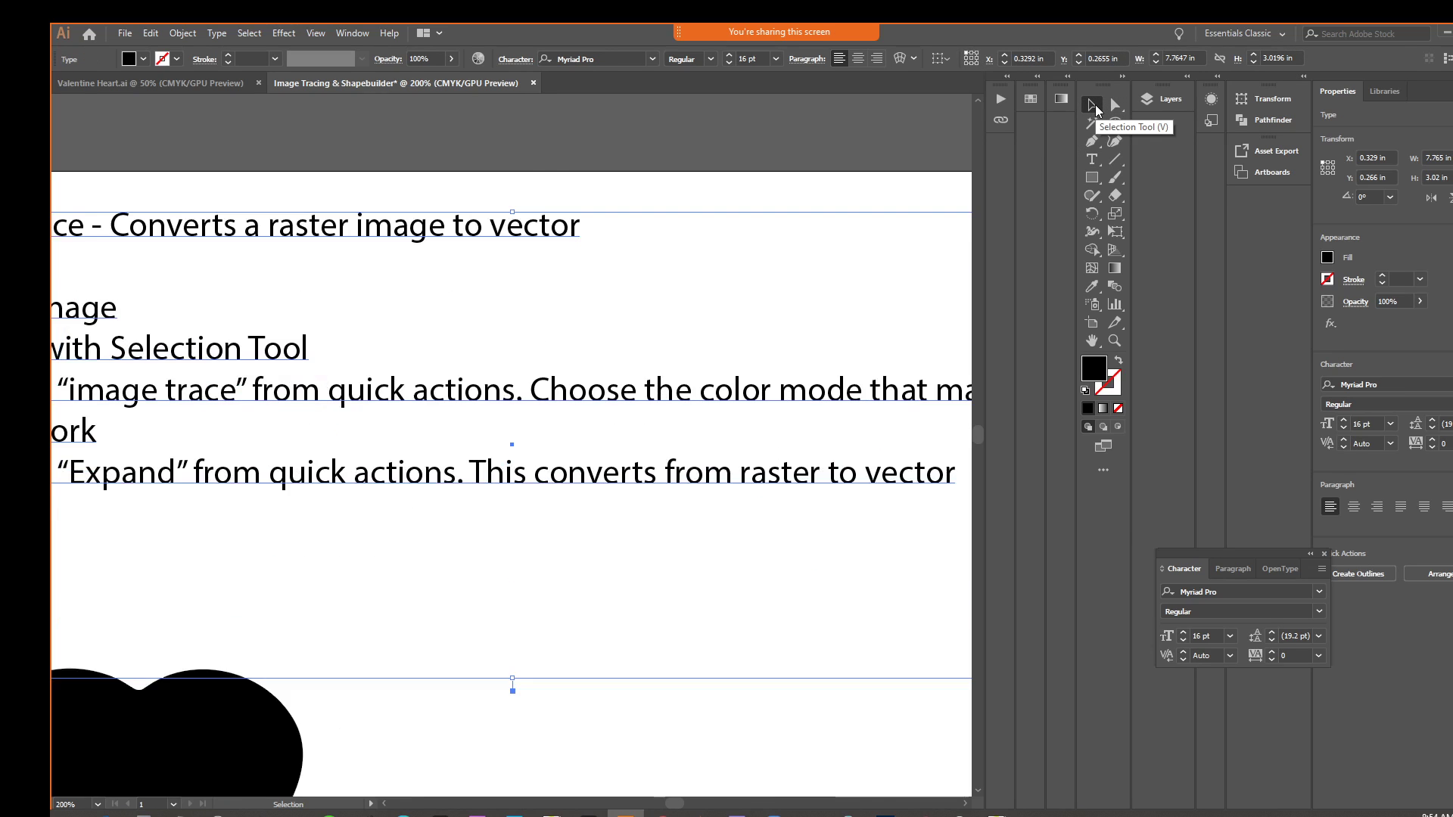
left_click_drag(470, 418, 586, 259)
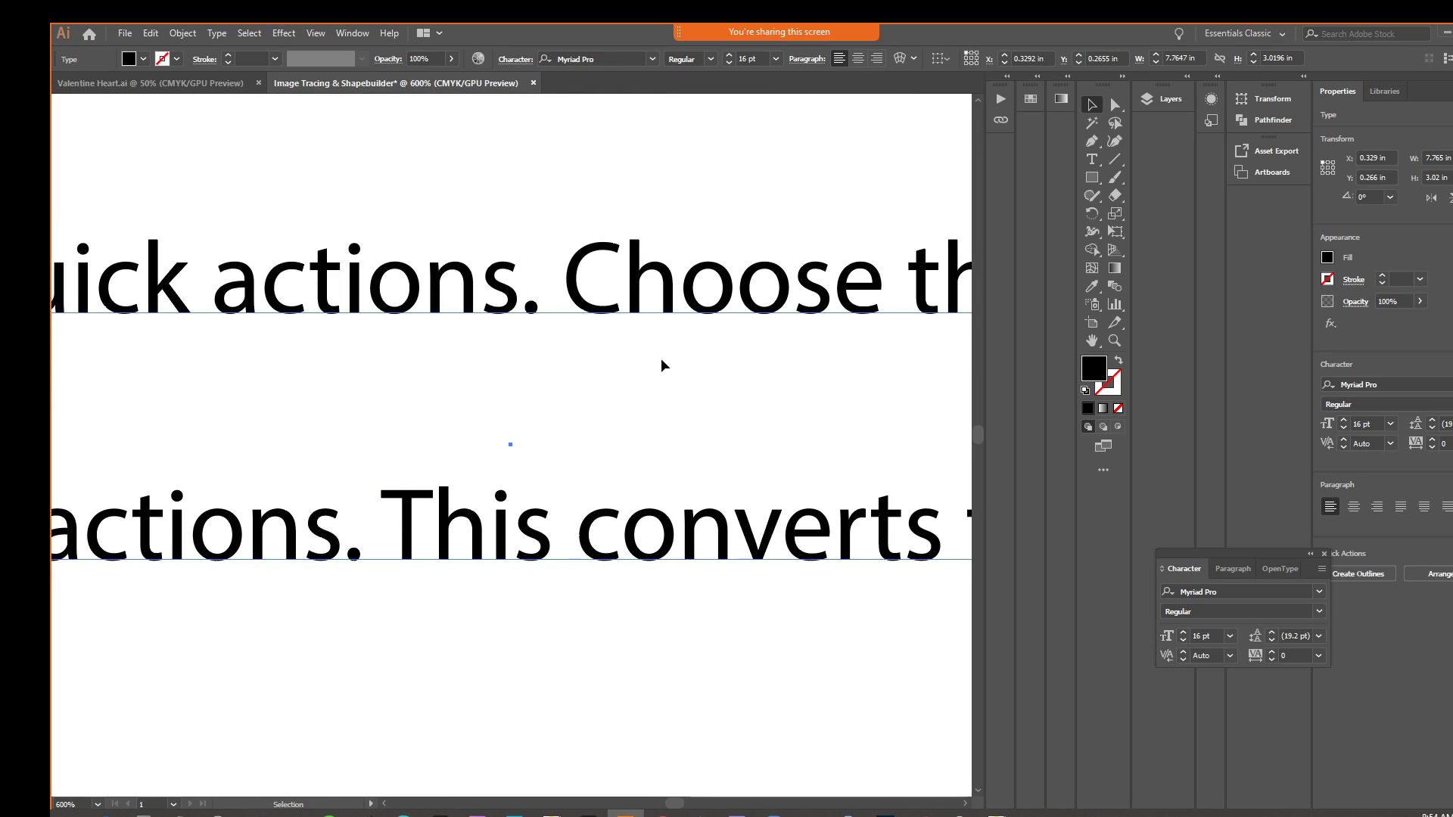
scroll(661, 366, "down", 10)
left_click_drag(456, 369, 556, 414)
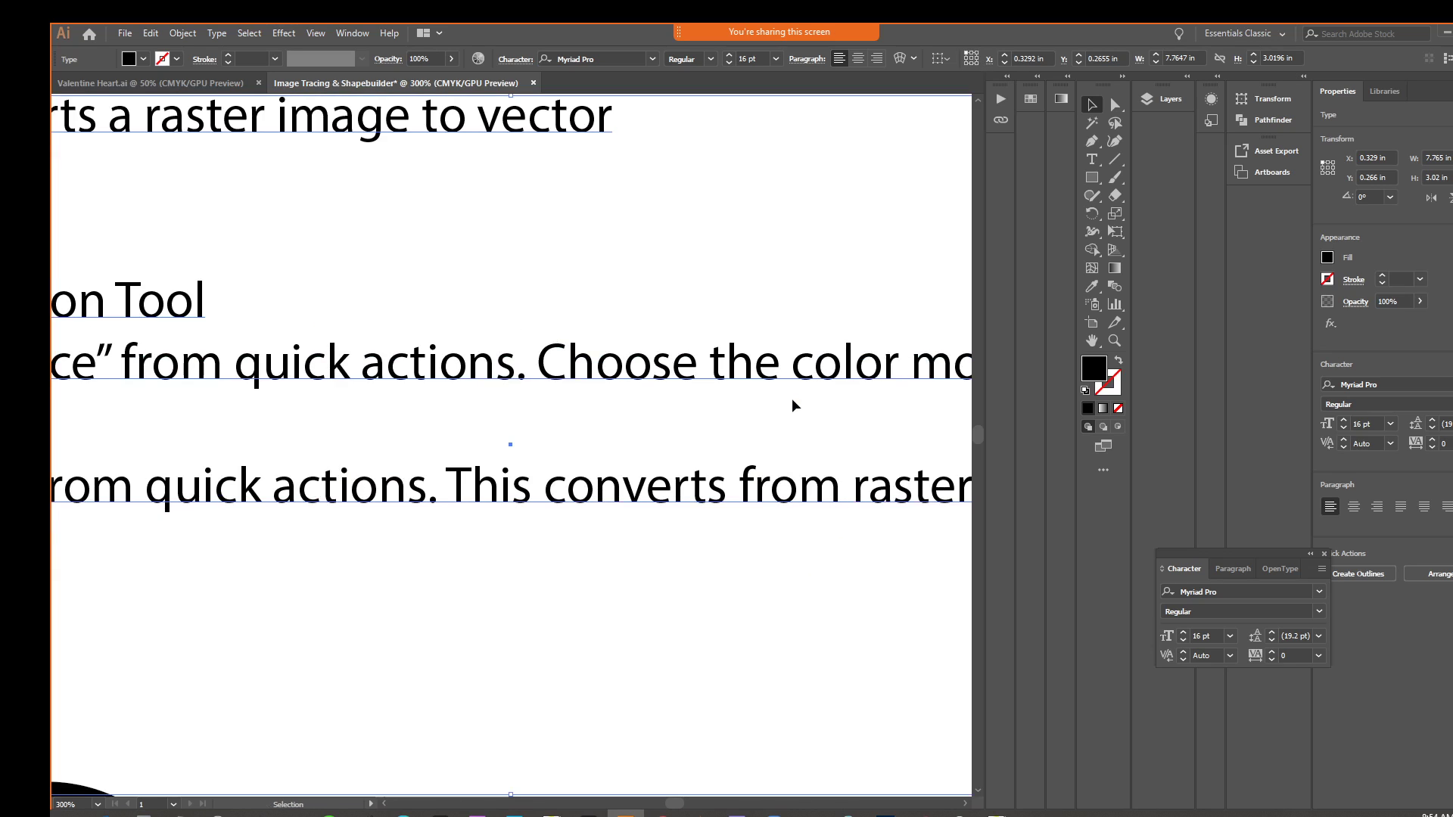
key("space")
left_click_drag(710, 507, 947, 340)
key("ctrl+1")
key("space")
left_click_drag(557, 393, 982, 242)
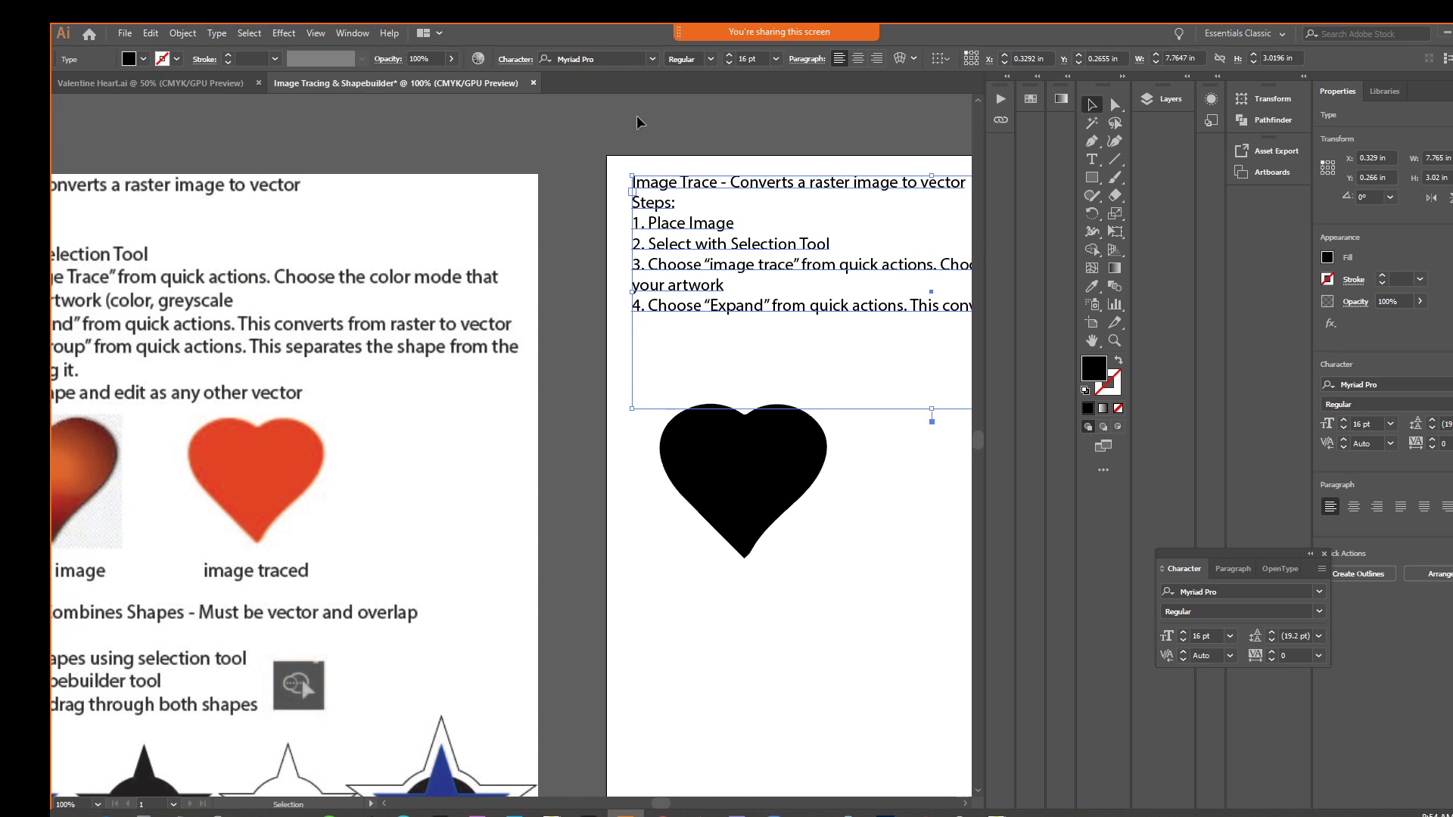
Inspect the unexpanded heart tracing and the reference image in Outline view, ending in CPU preview.
left_click(316, 34)
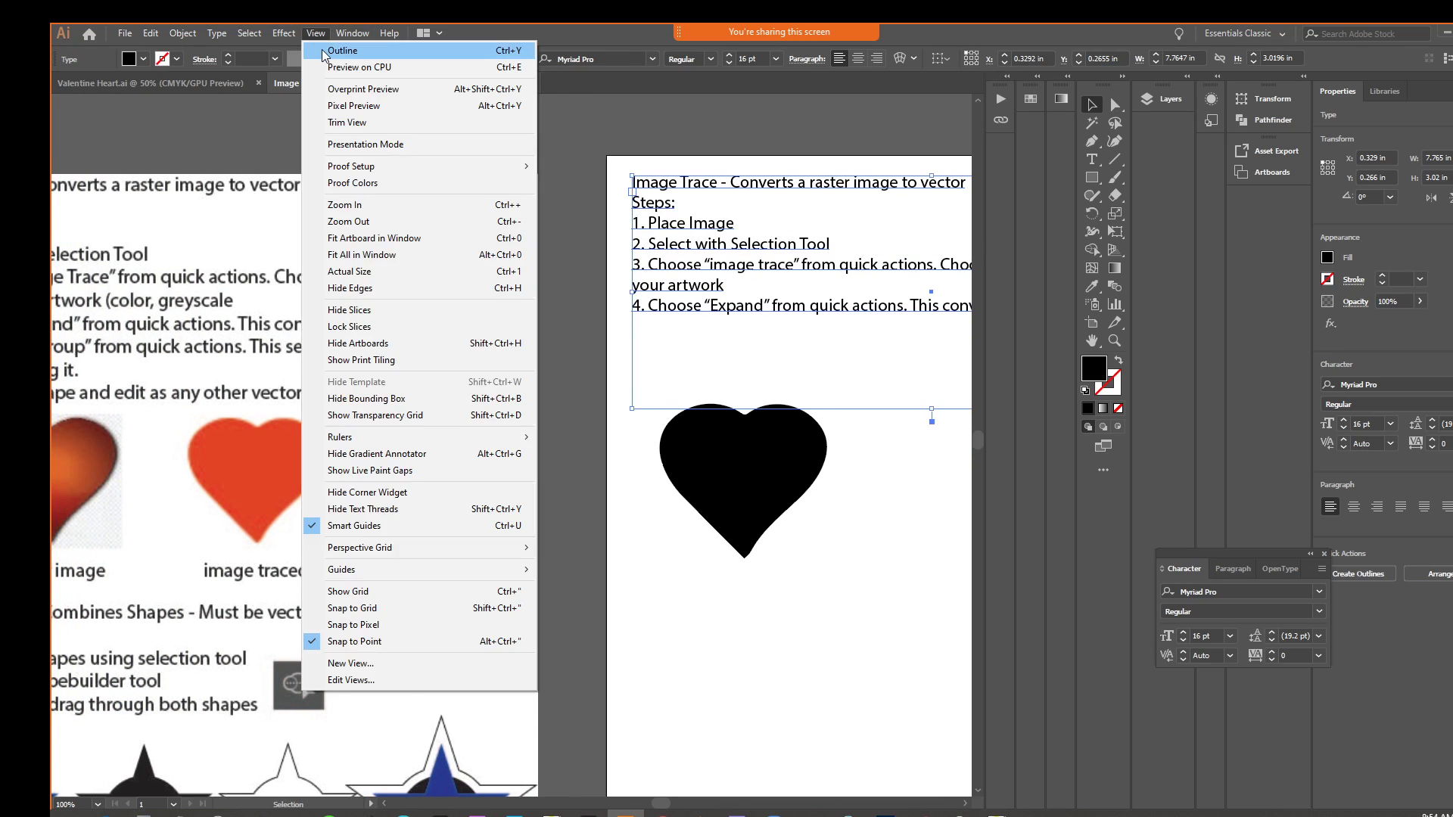
left_click(342, 51)
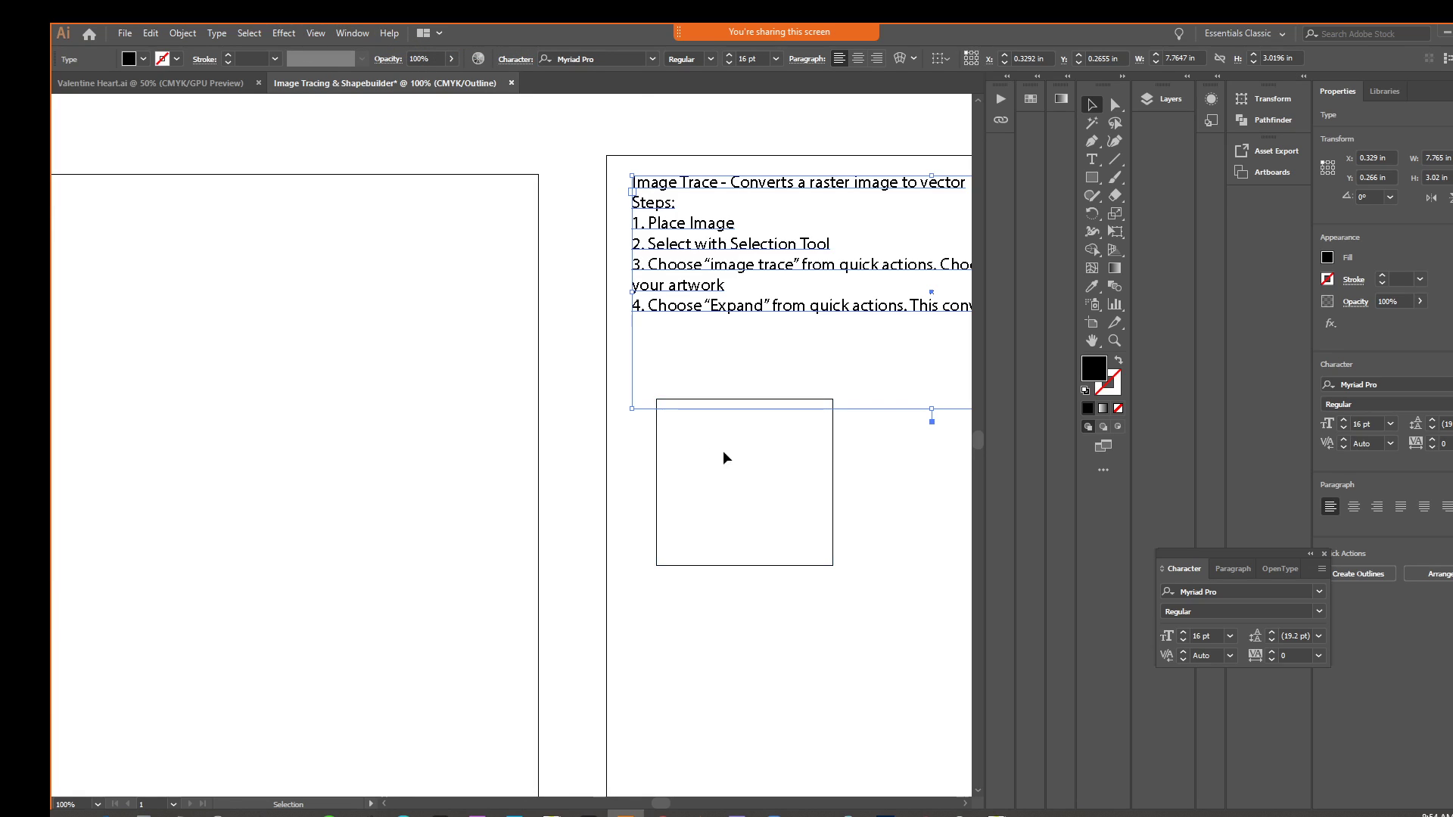
left_click_drag(577, 406, 364, 416)
left_click_drag(333, 247, 357, 363)
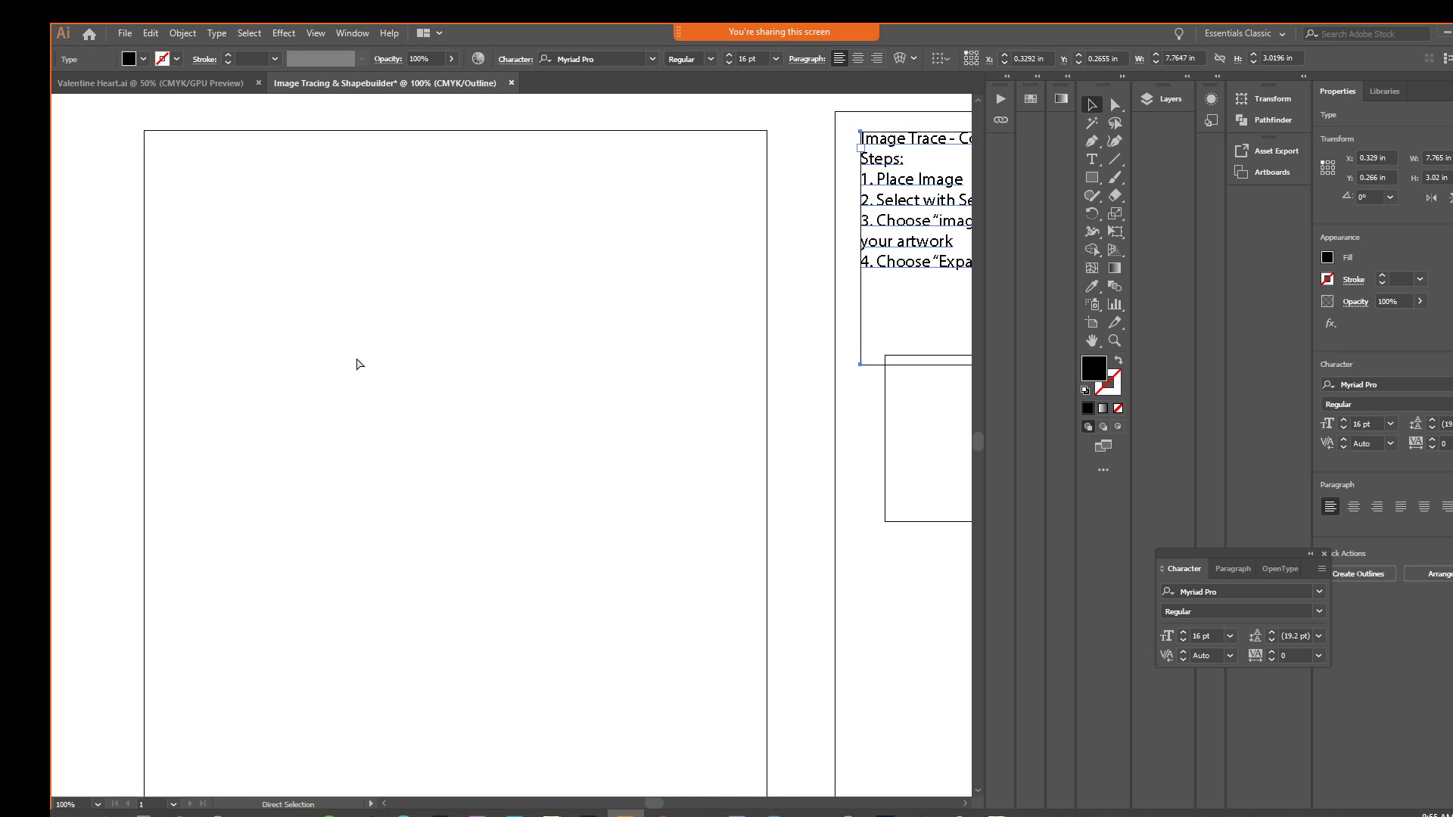
key("ctrl+minus")
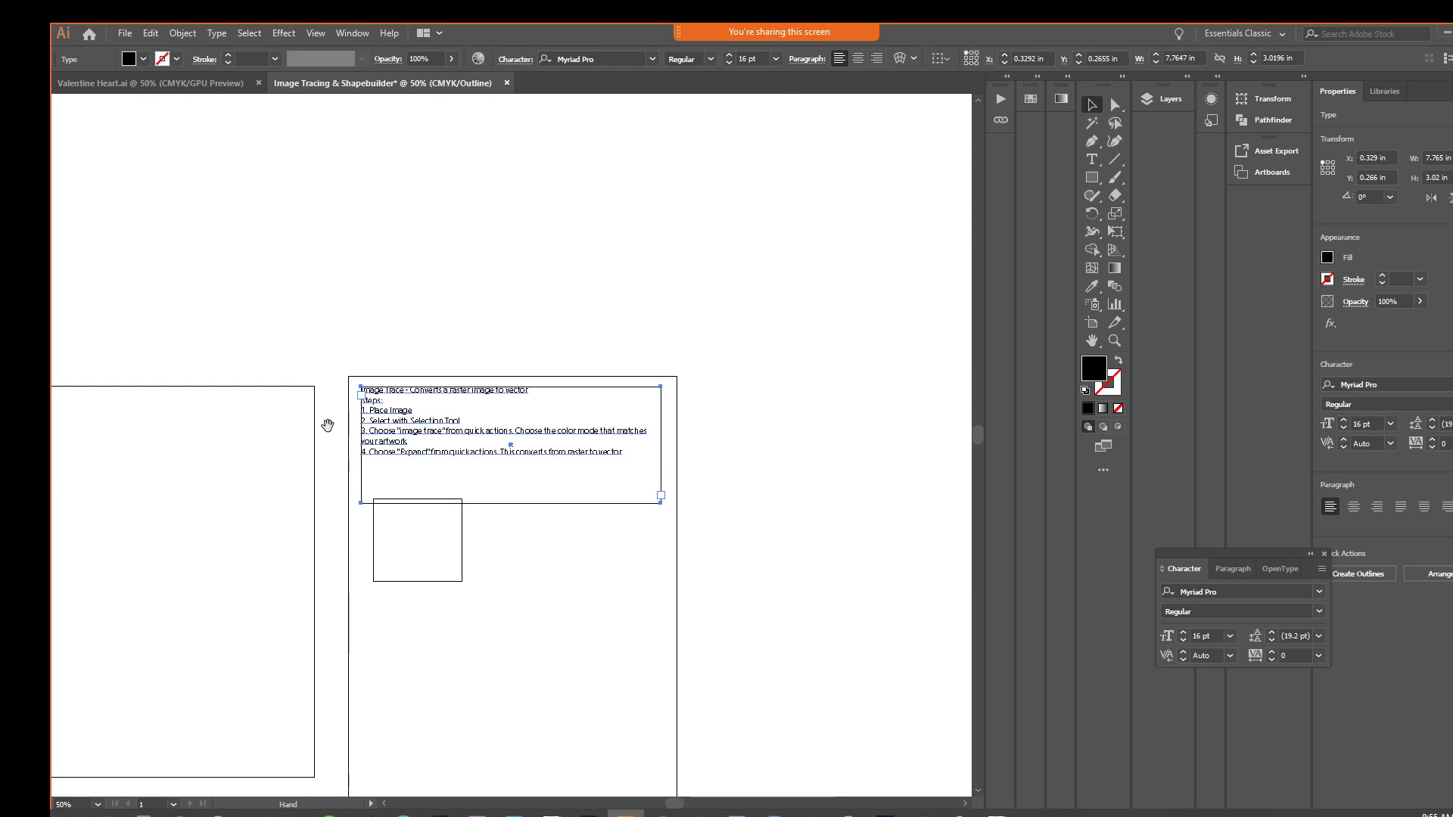
key("ctrl+minus")
left_click_drag(448, 386, 399, 301)
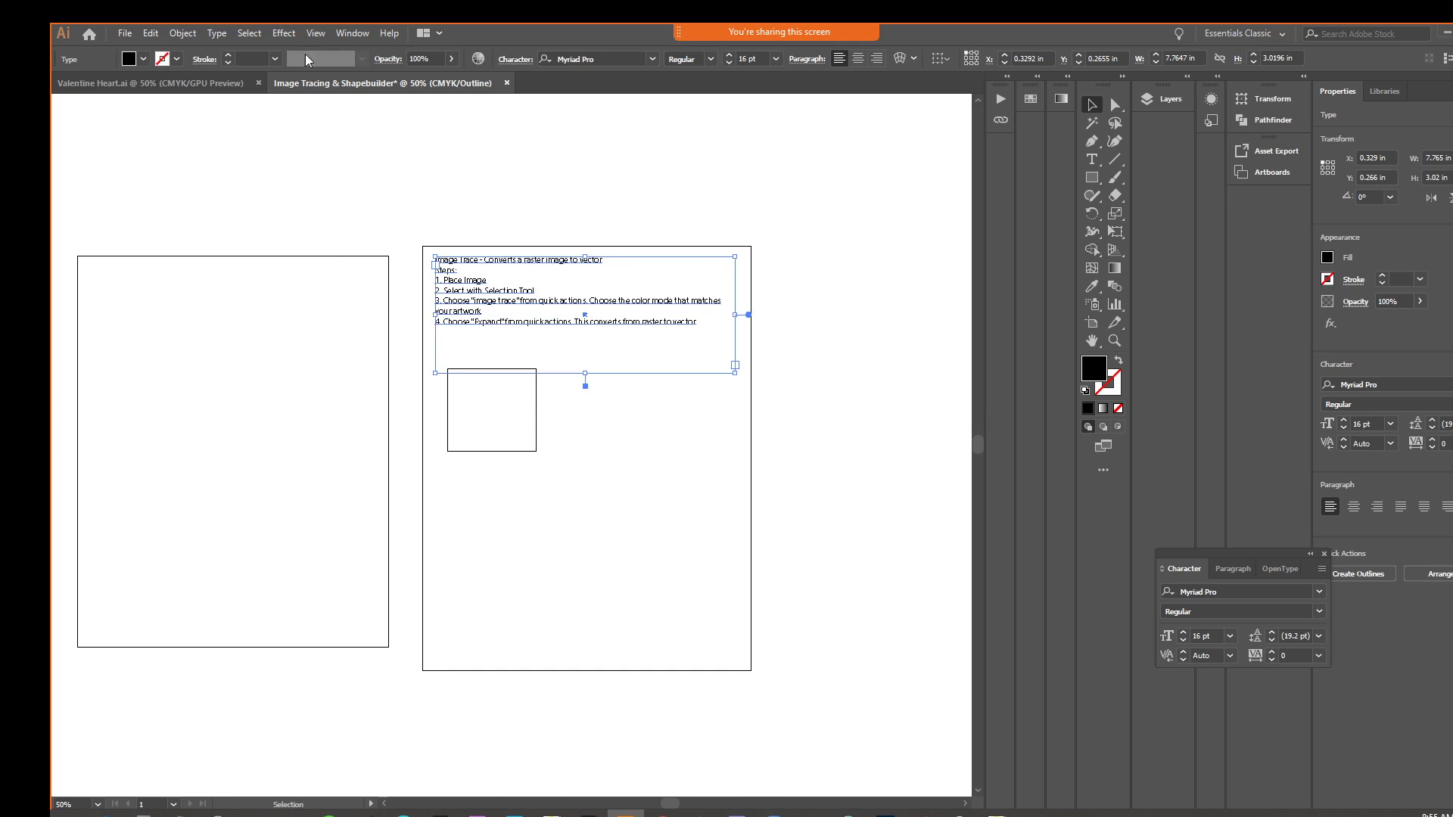
left_click(314, 34)
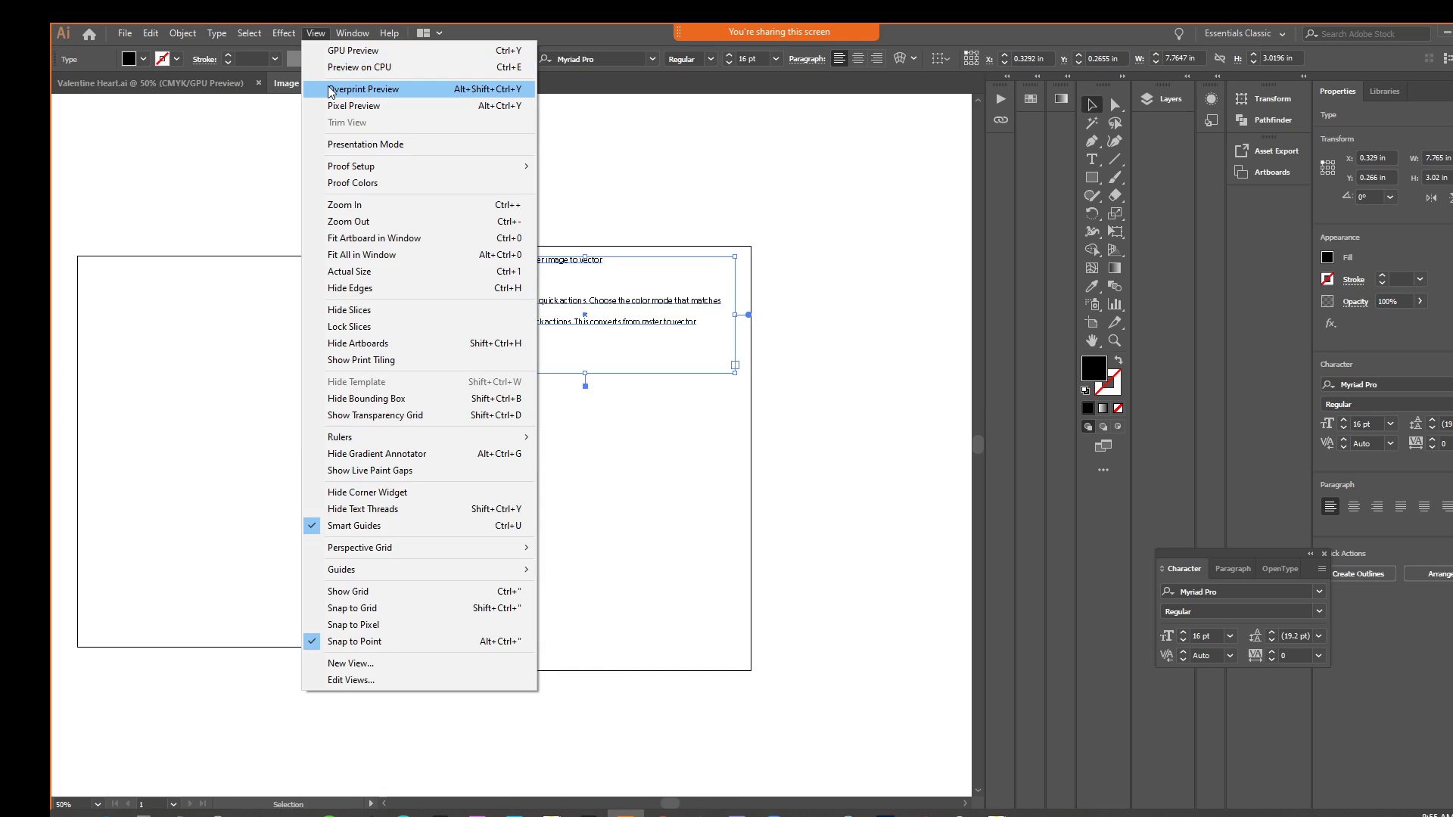
left_click(356, 68)
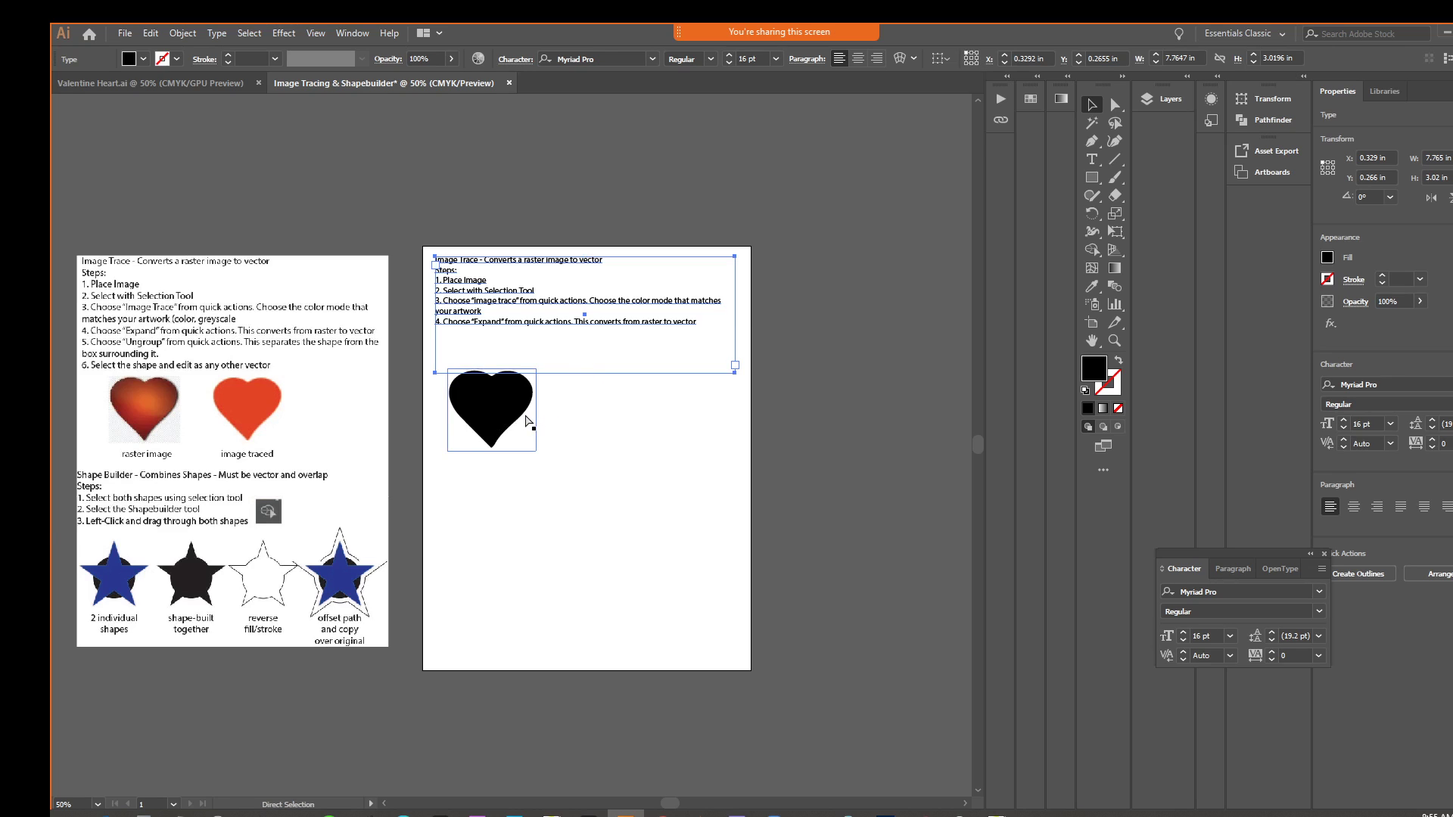
Start a new line numbered "5." below line 4 of the notes.
key("ctrl+=")
left_click(408, 563)
mouse_move(451, 578)
left_mouse_down()
mouse_move(510, 568)
mouse_move(493, 544)
mouse_move(608, 482)
left_mouse_up()
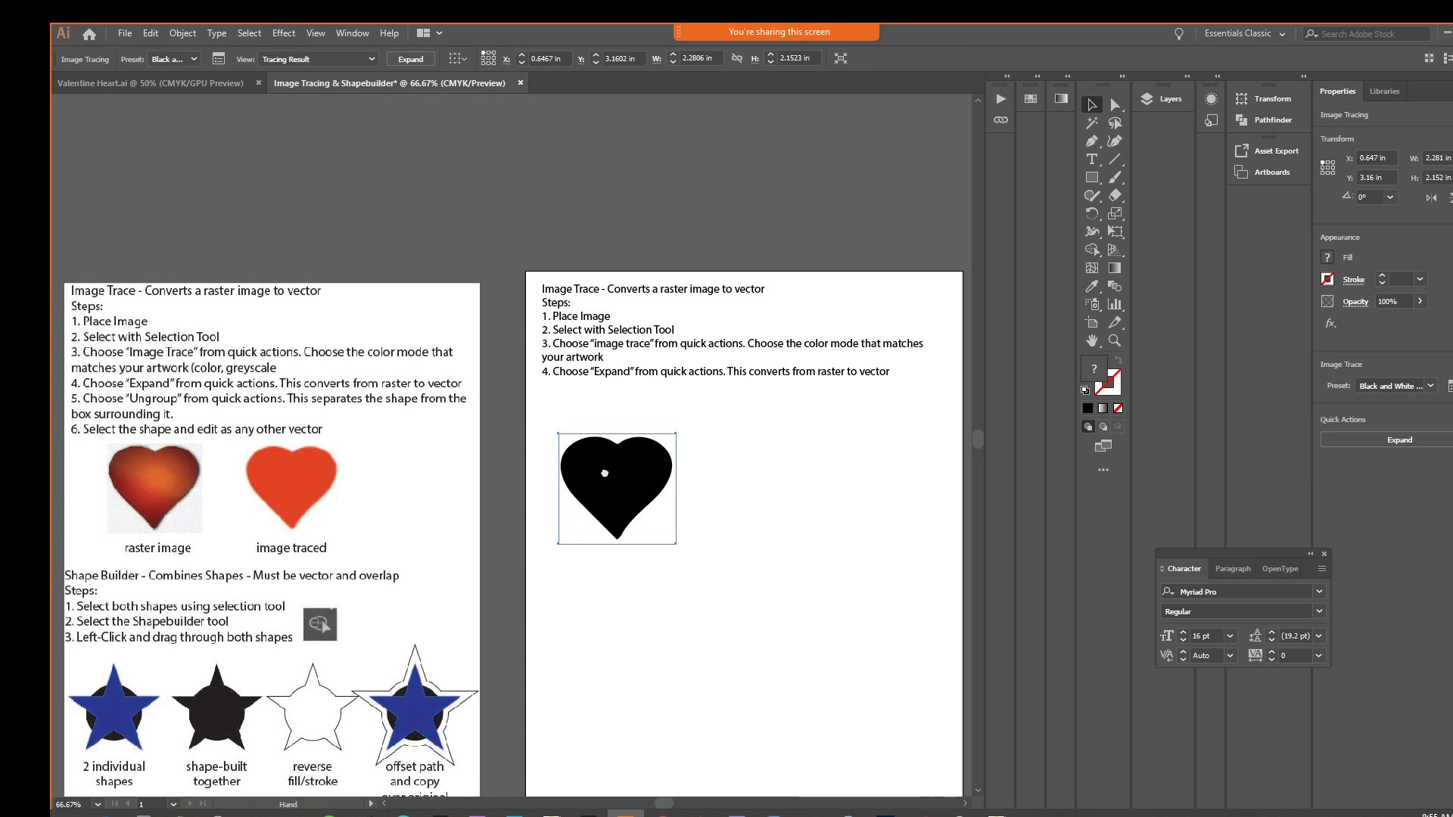
double_click(889, 375)
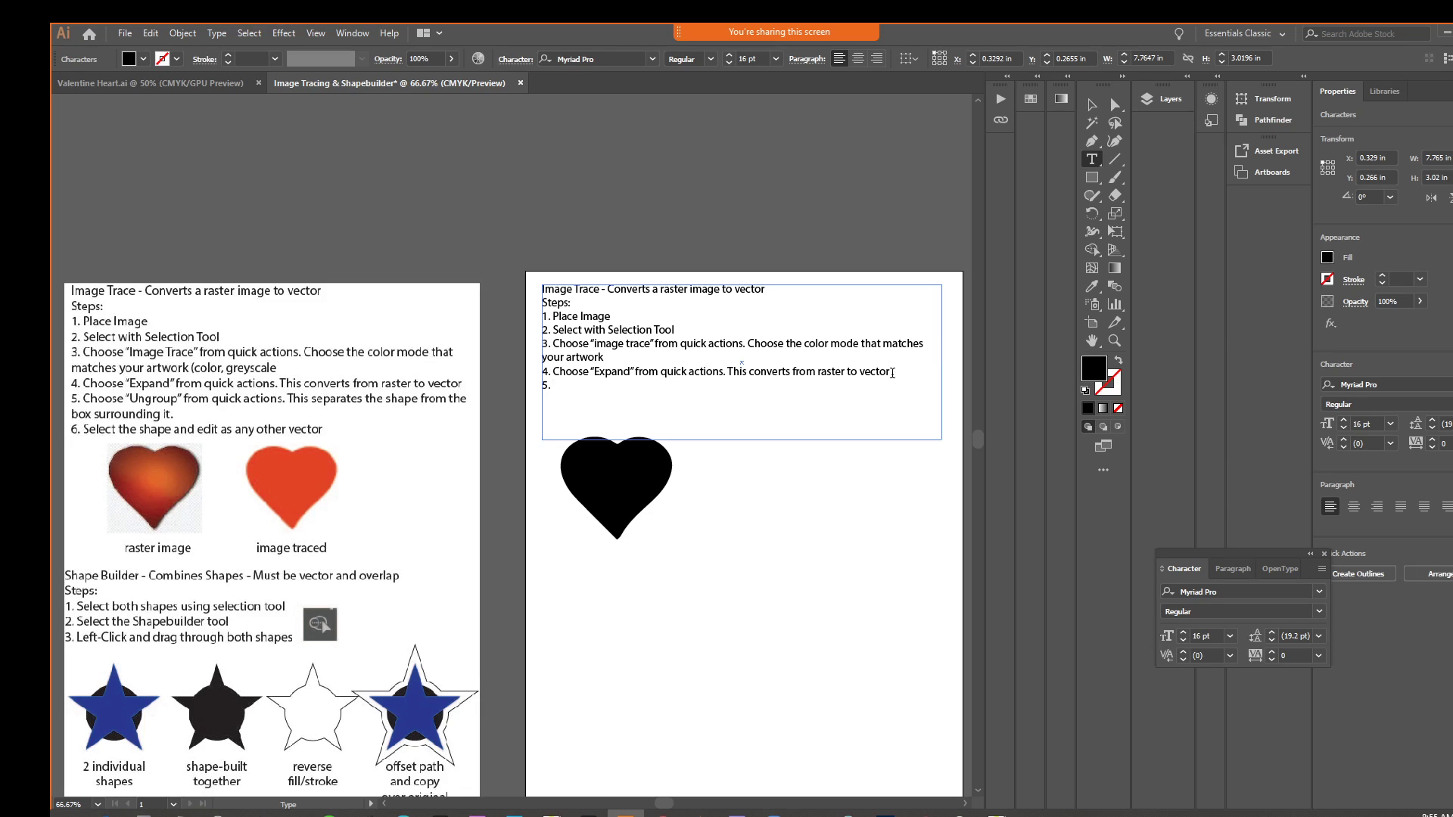
left_click(1092, 104)
Expand the black-and-white heart tracing into vector paths and deselect it.
left_click(636, 498)
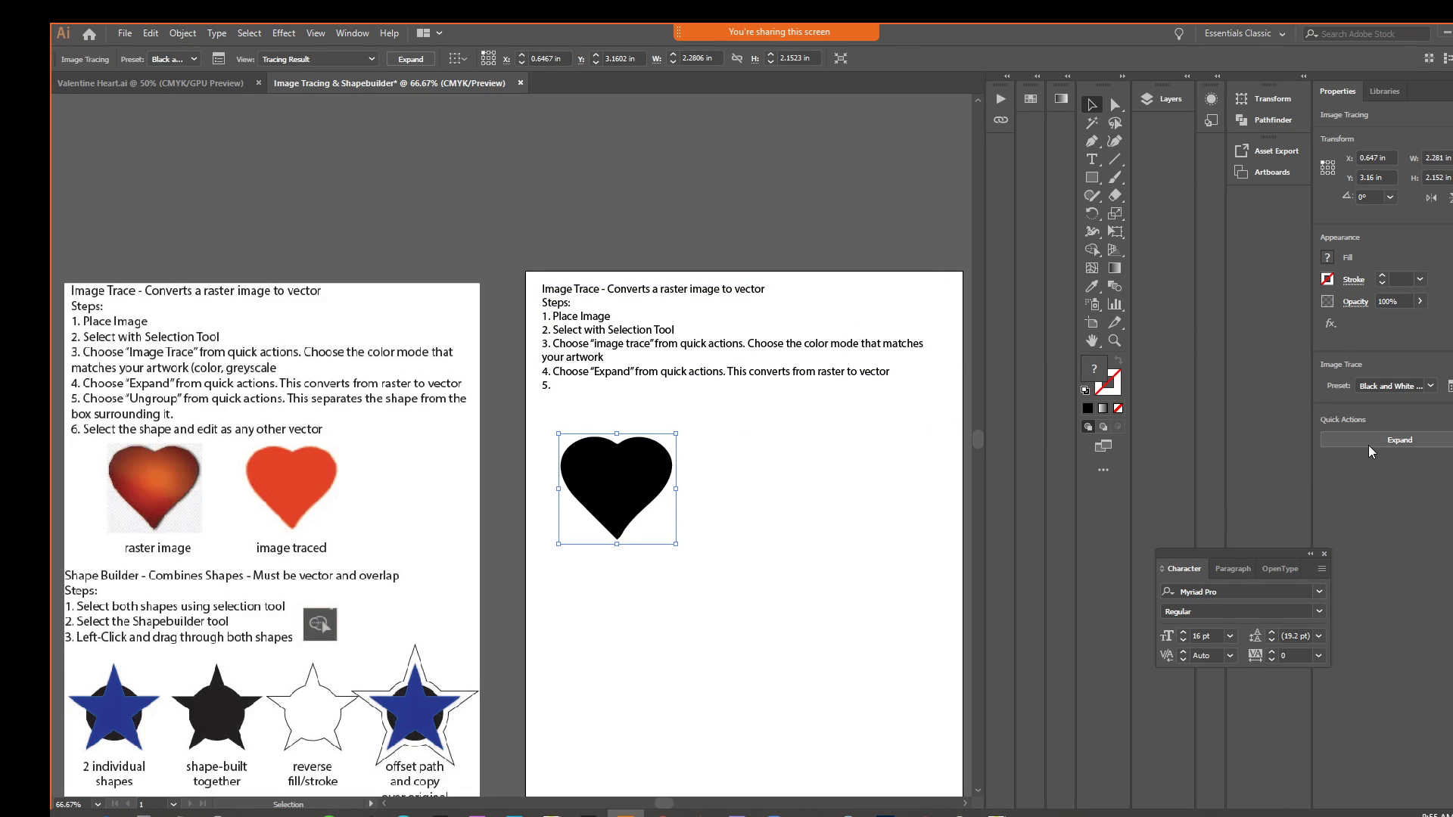
left_click(1368, 442)
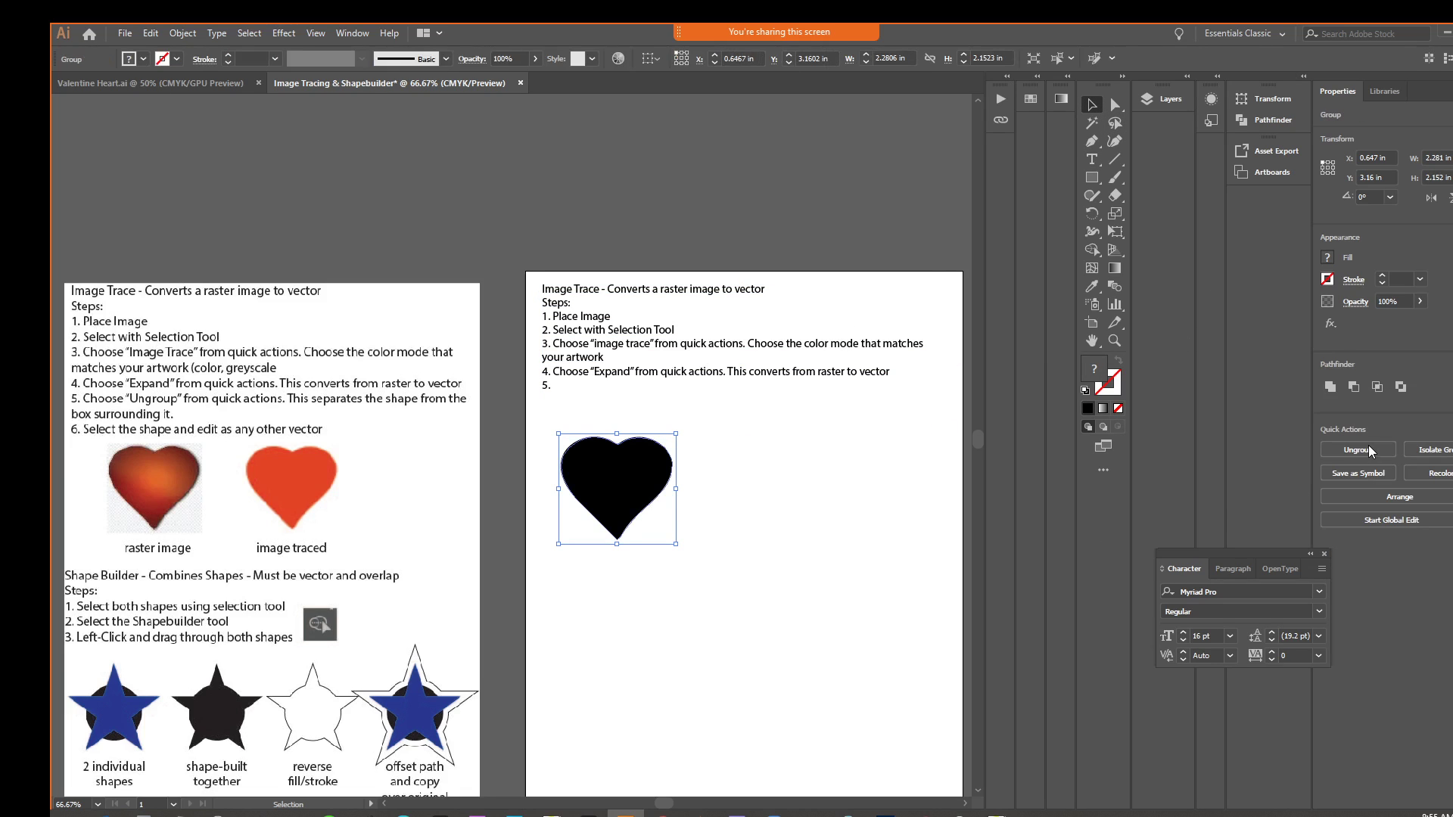
left_click(798, 460)
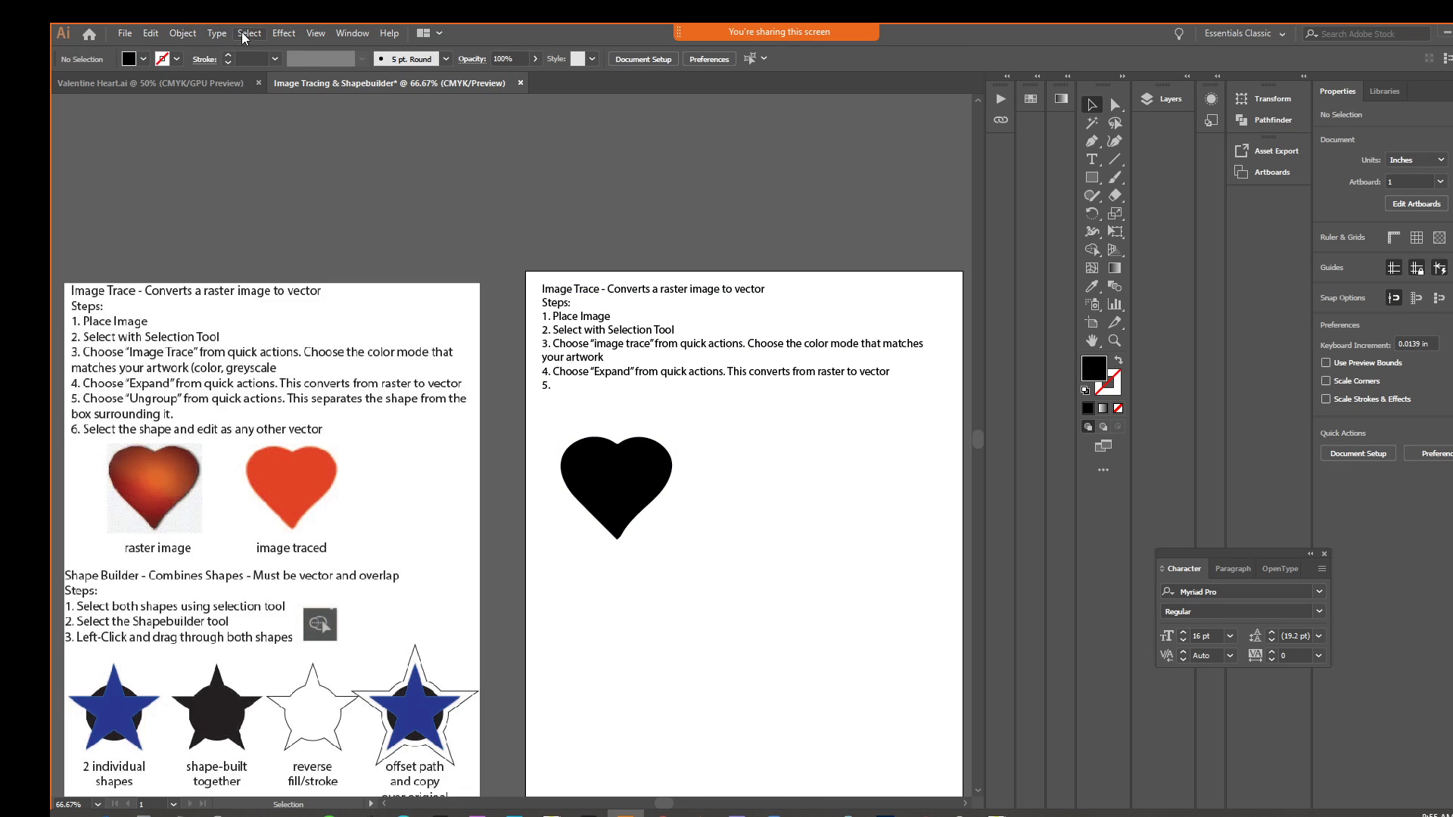
Inspect the expanded heart's paths in Outline view, ending in GPU preview.
left_click(325, 33)
left_click(333, 50)
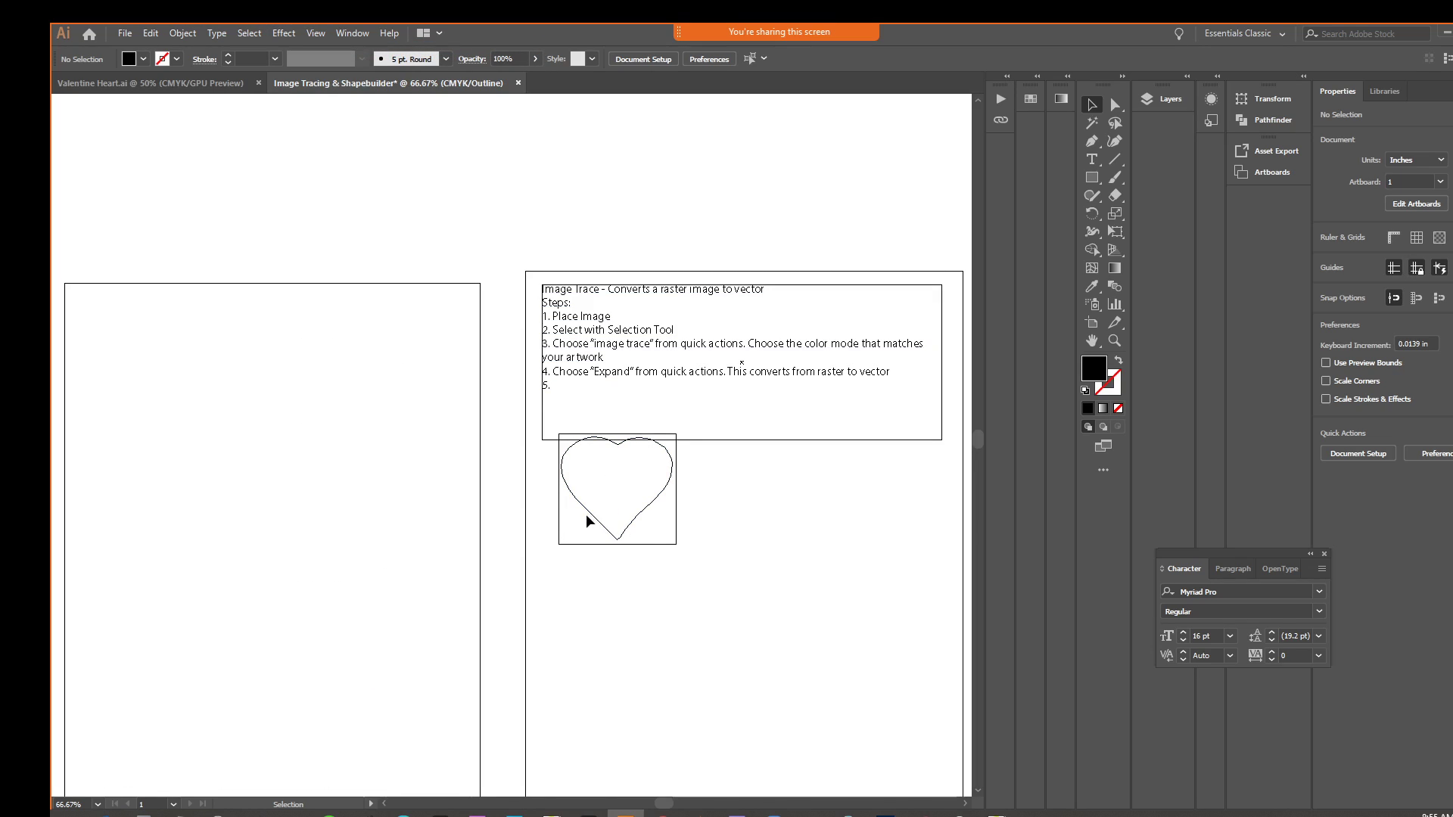
left_click(313, 34)
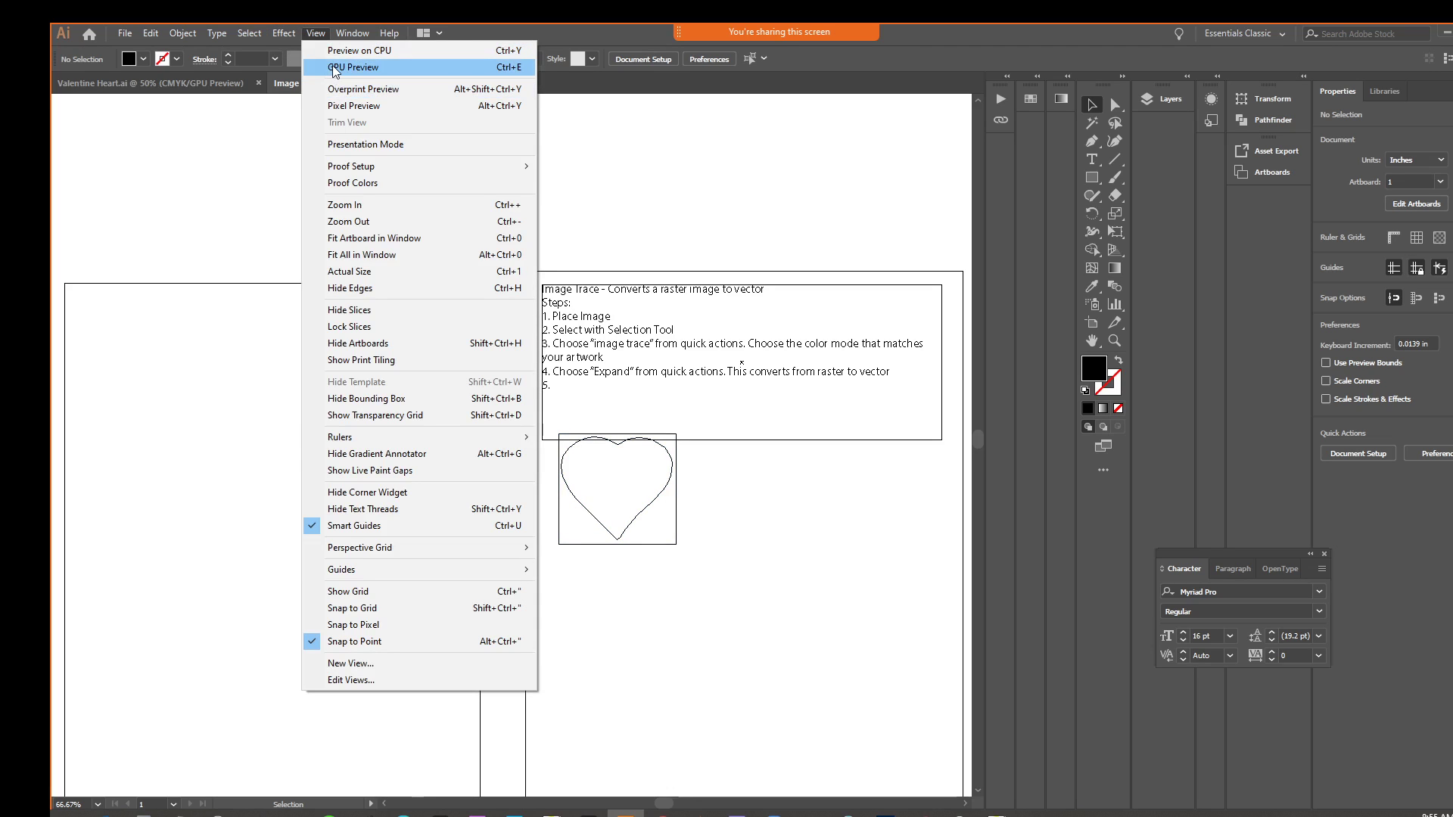
left_click(348, 67)
Select and copy the entire fourth line of the notes, which describes the Expand action.
left_click(563, 387)
double_click(562, 380)
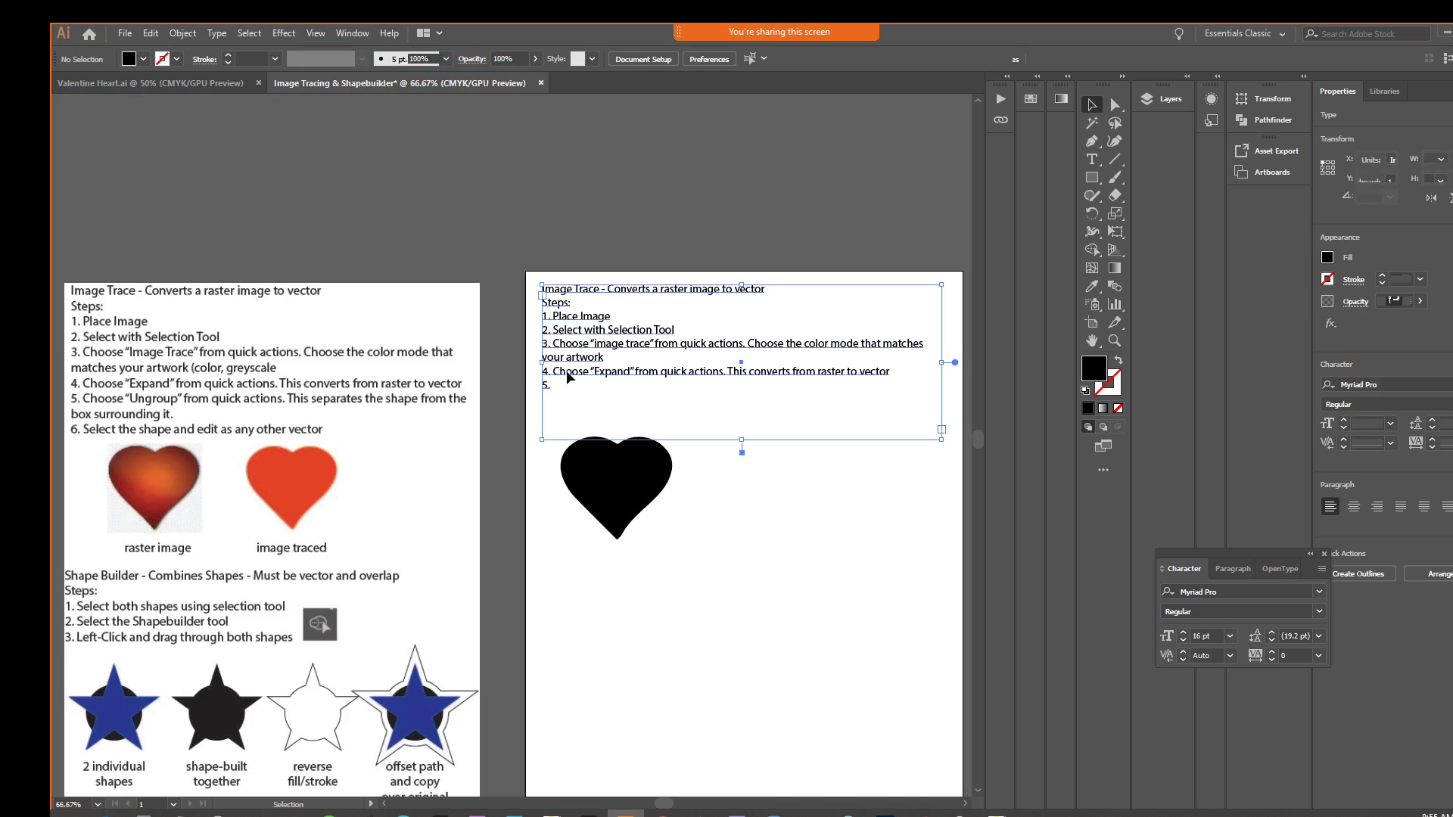
triple_click(563, 372)
key("ctrl+c")
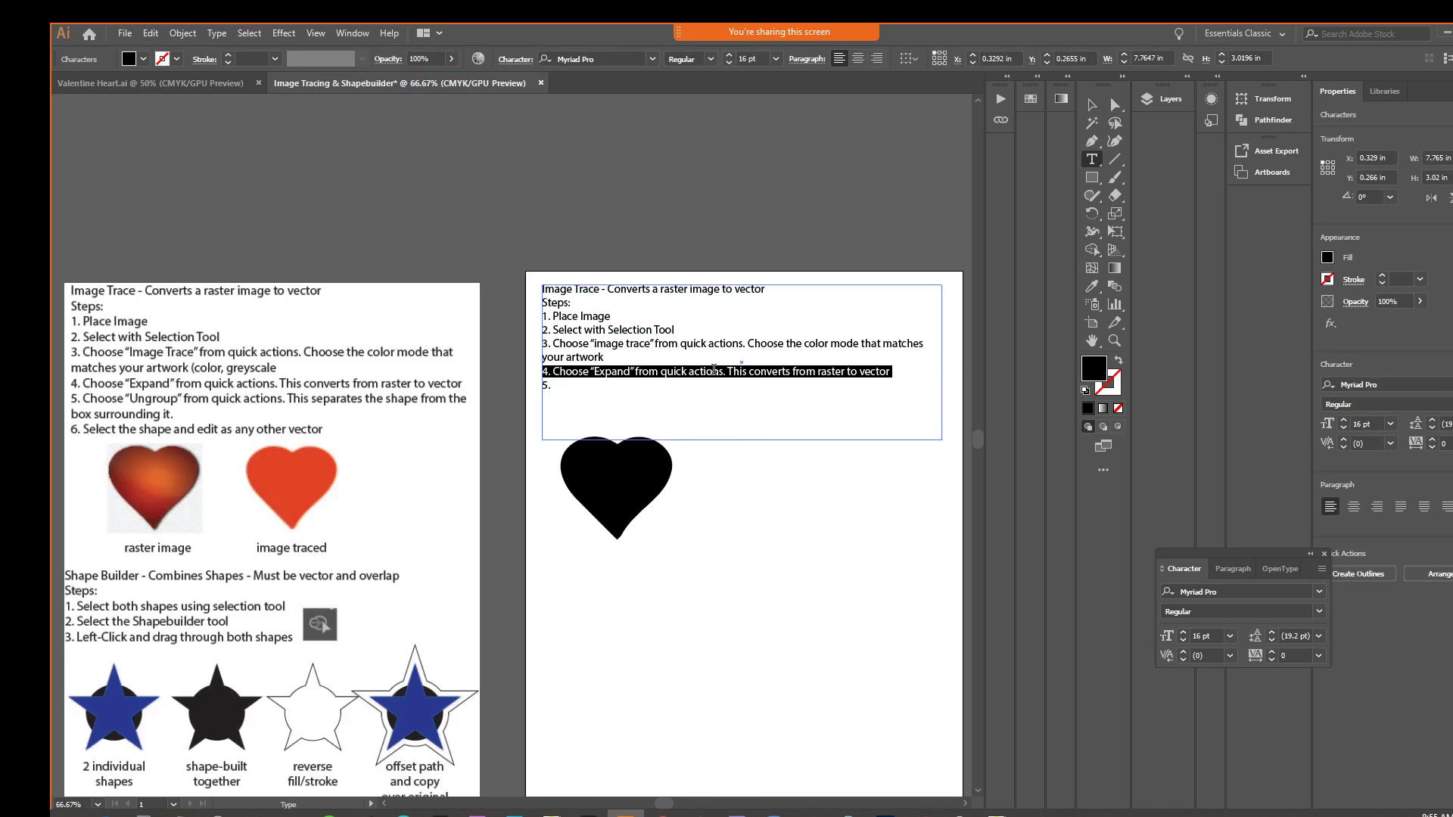
Paste the copied line after "5." in the notes, remove its duplicate number, and replace "Expand" with "Ungroup".
left_click(598, 380)
key("ctrl+v")
left_click_drag(566, 384, 553, 385)
key("BackSpace")
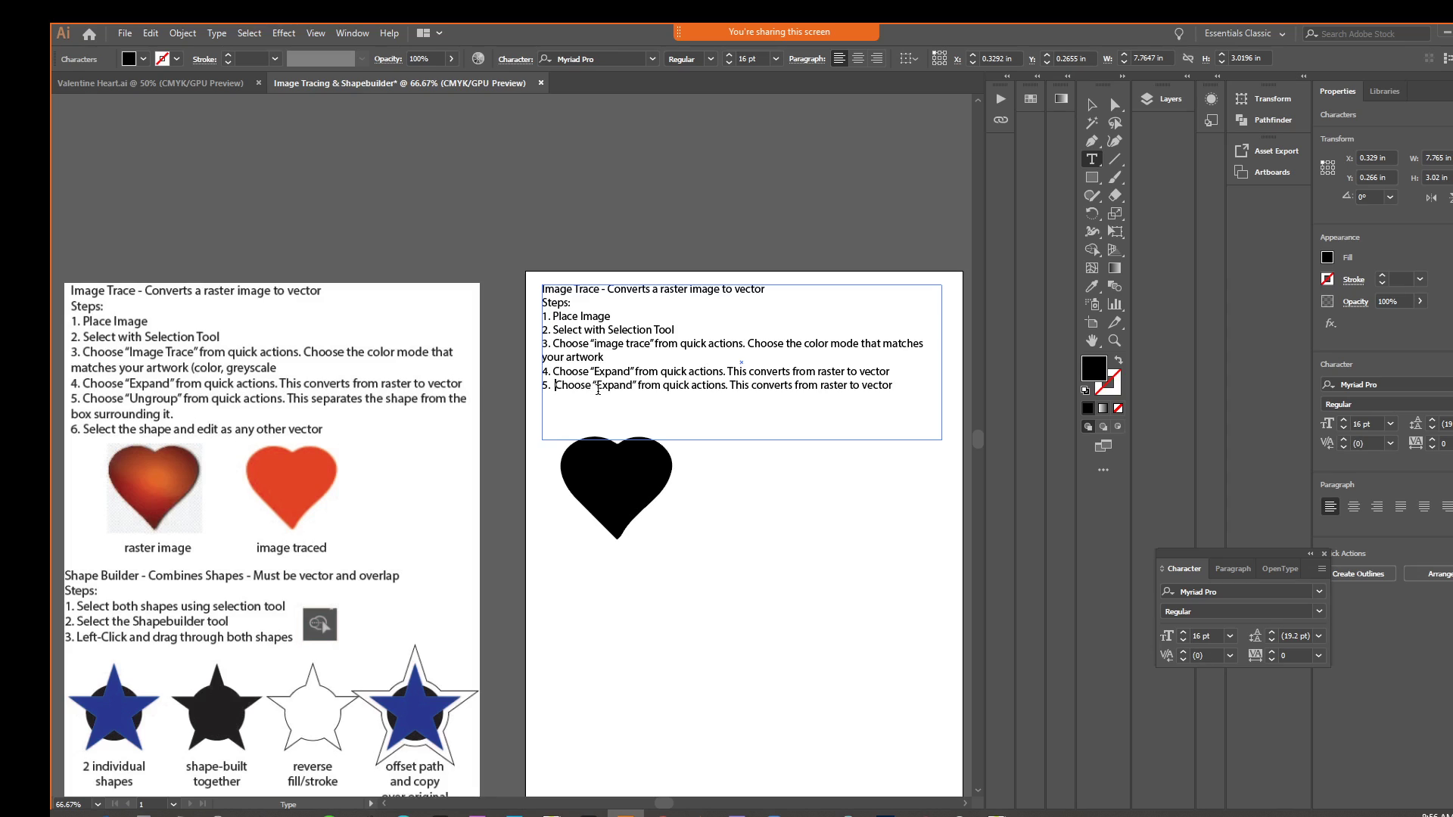
left_click_drag(597, 386, 632, 384)
type("Ungroup")
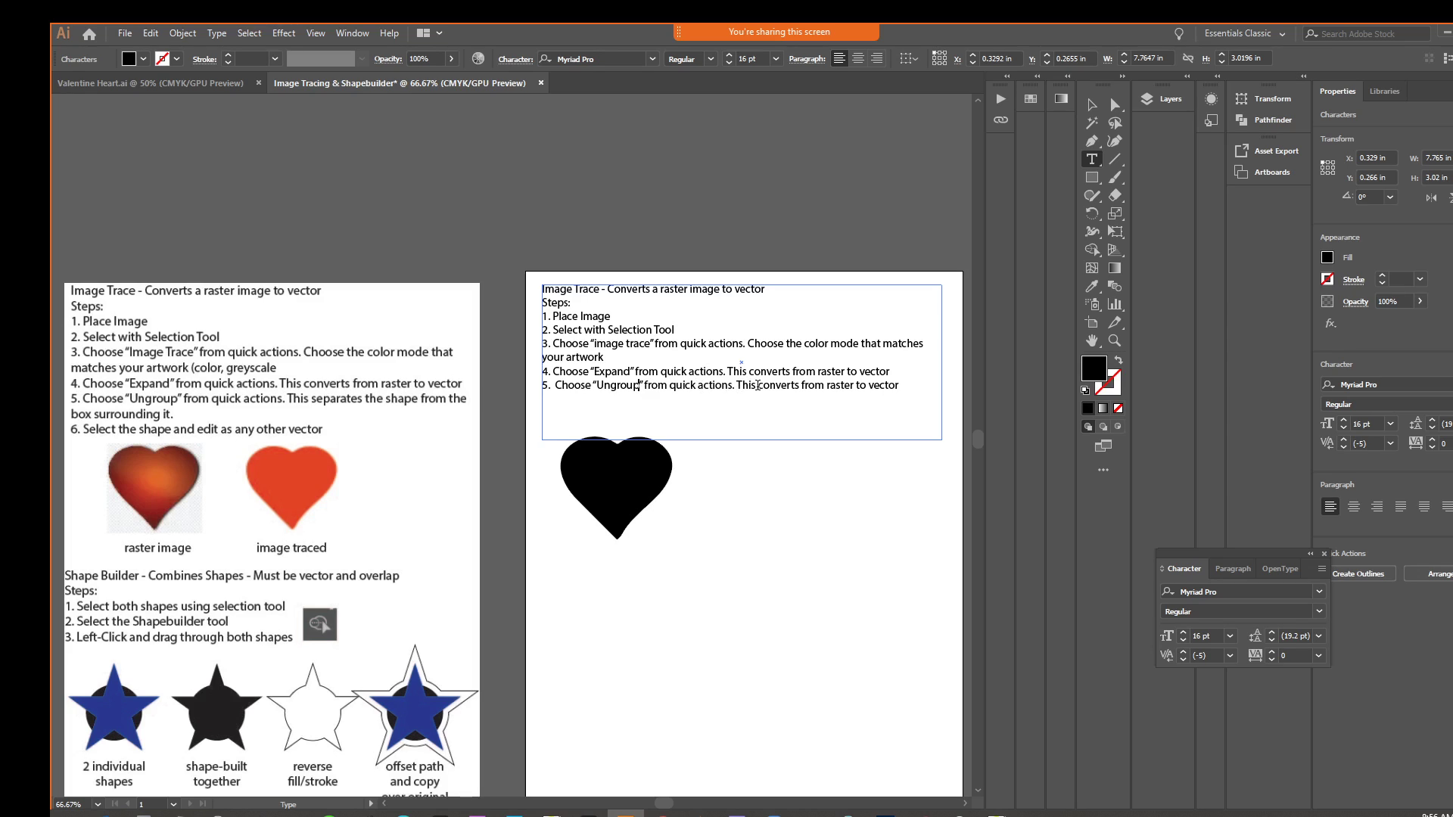
Replace the ending of line 5 so it reads "This separates the shape from the box surrounding it.".
left_click_drag(758, 386, 887, 395)
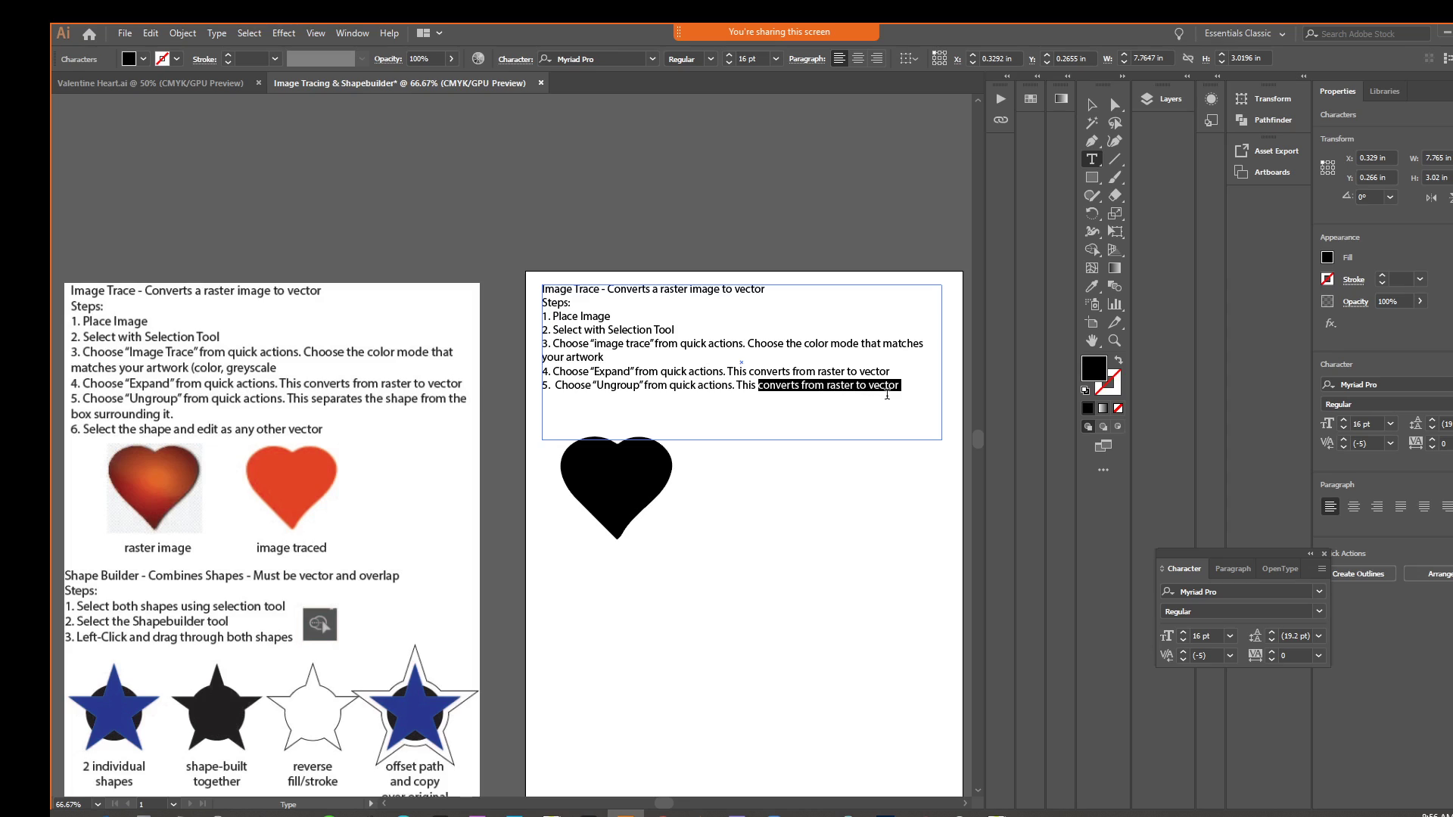
type("se")
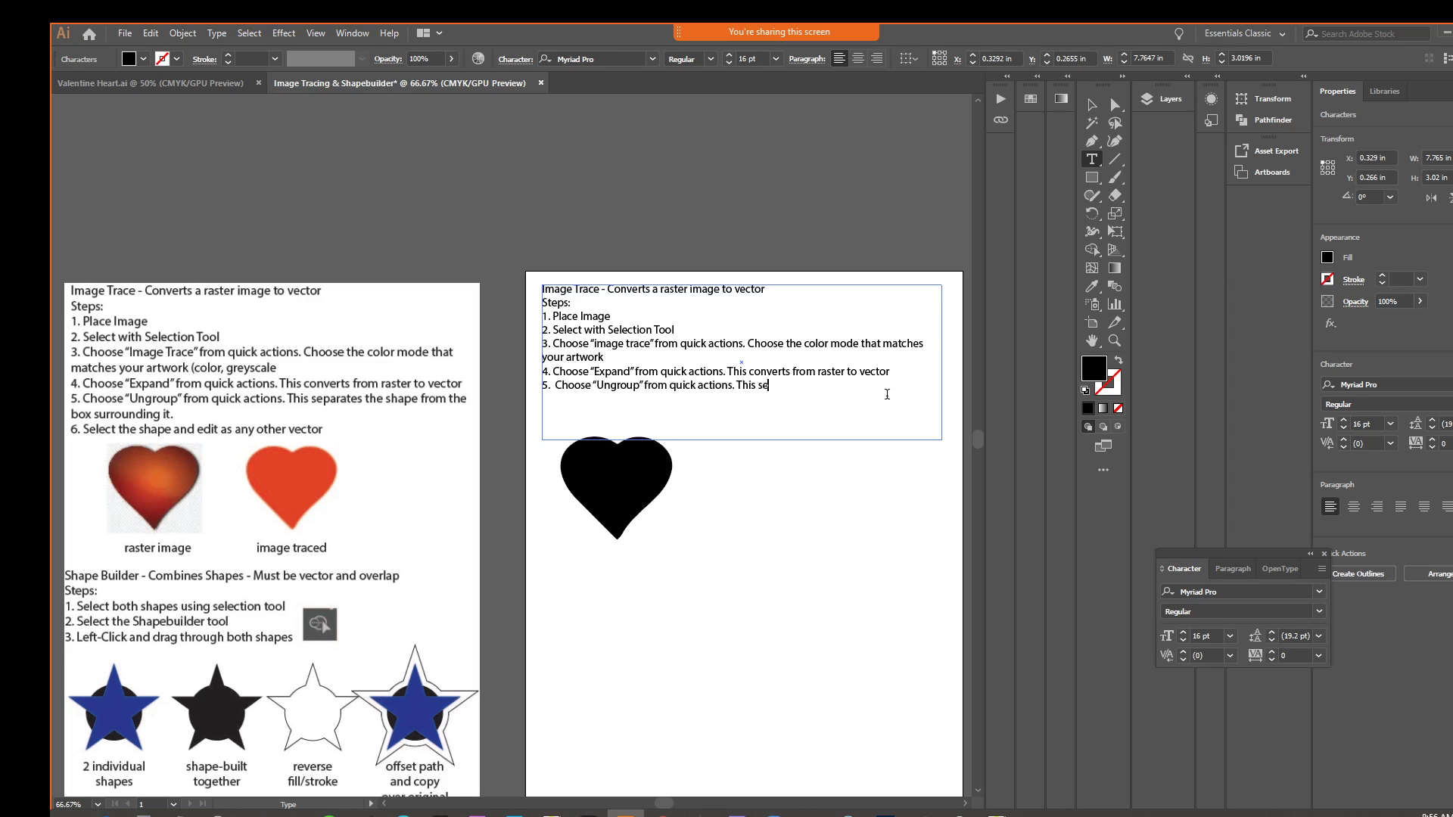
type("parates the shape from")
type("the box")
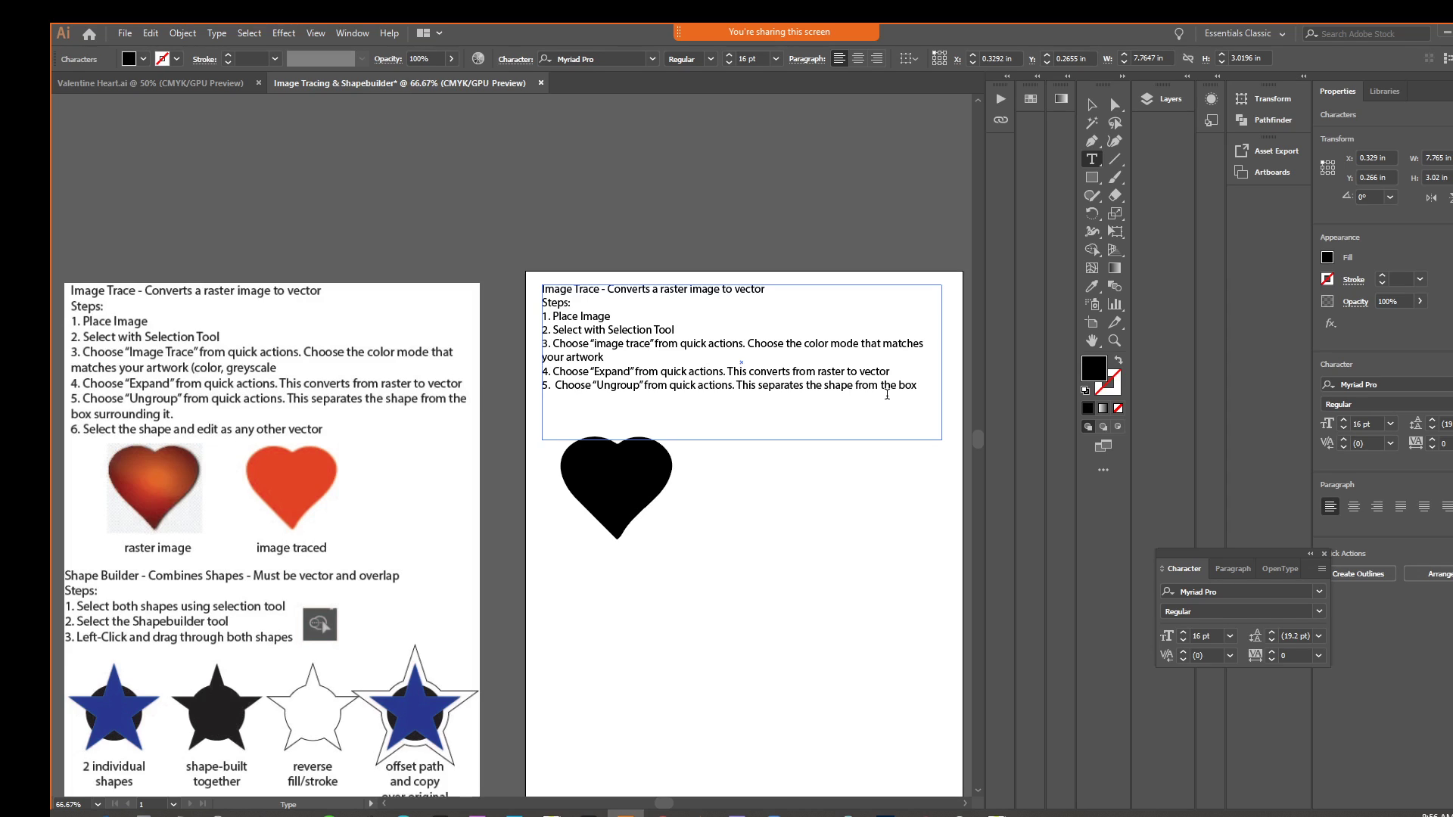
type("surrounding it.")
Ungroup the expanded heart artwork below the notes and deselect it.
left_click(1092, 105)
left_click(629, 463)
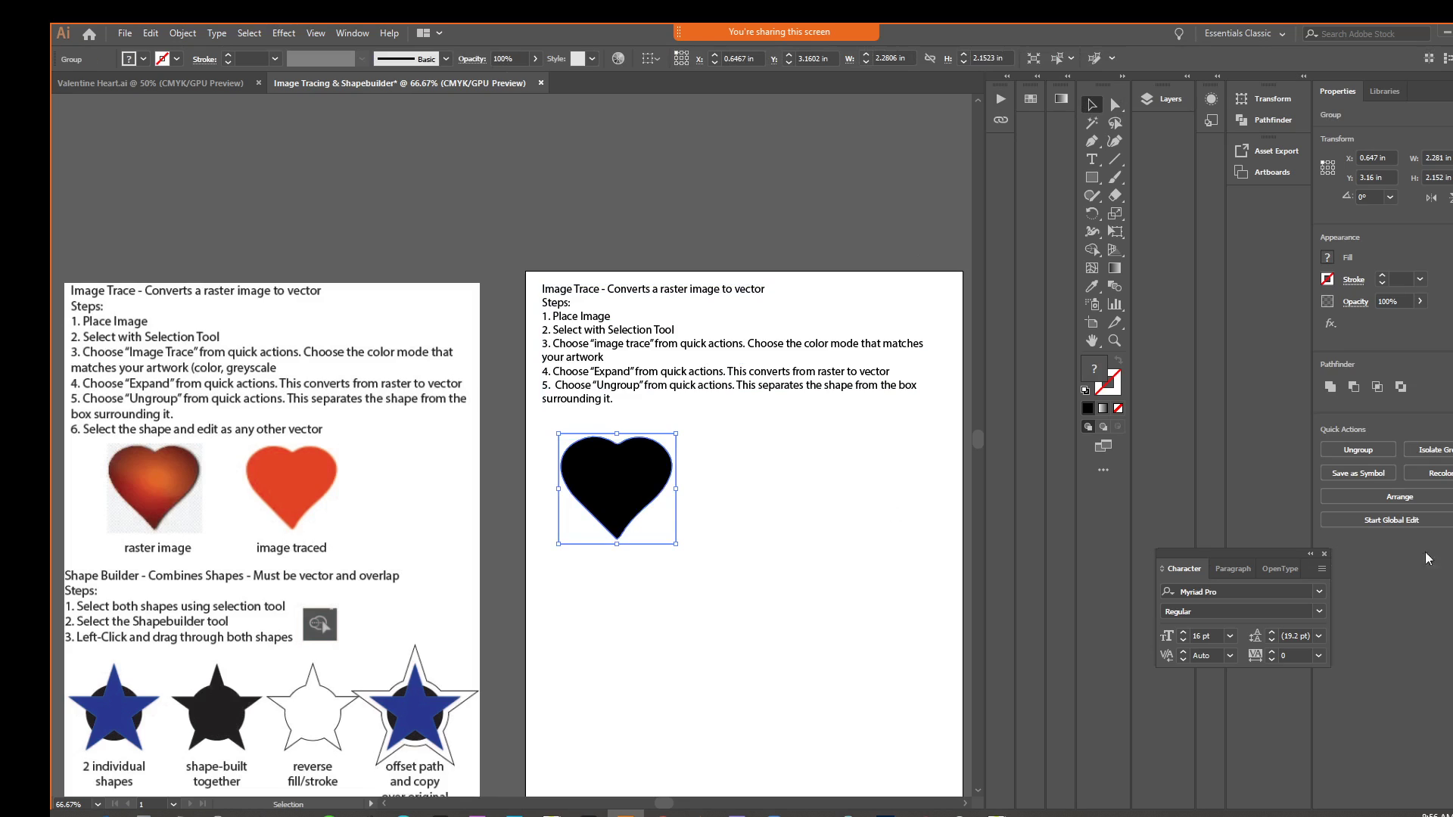
left_click(1358, 450)
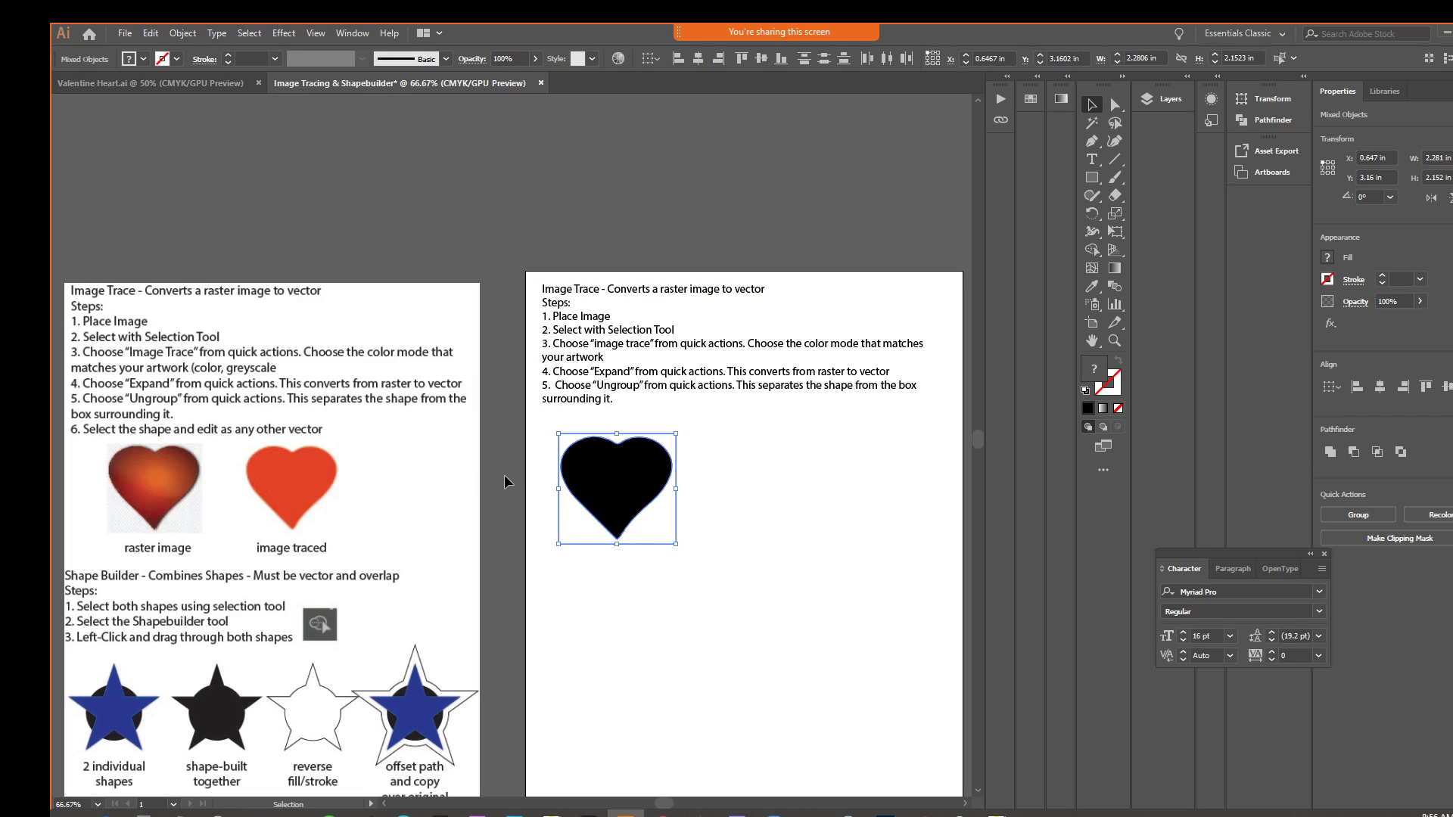
left_click(733, 494)
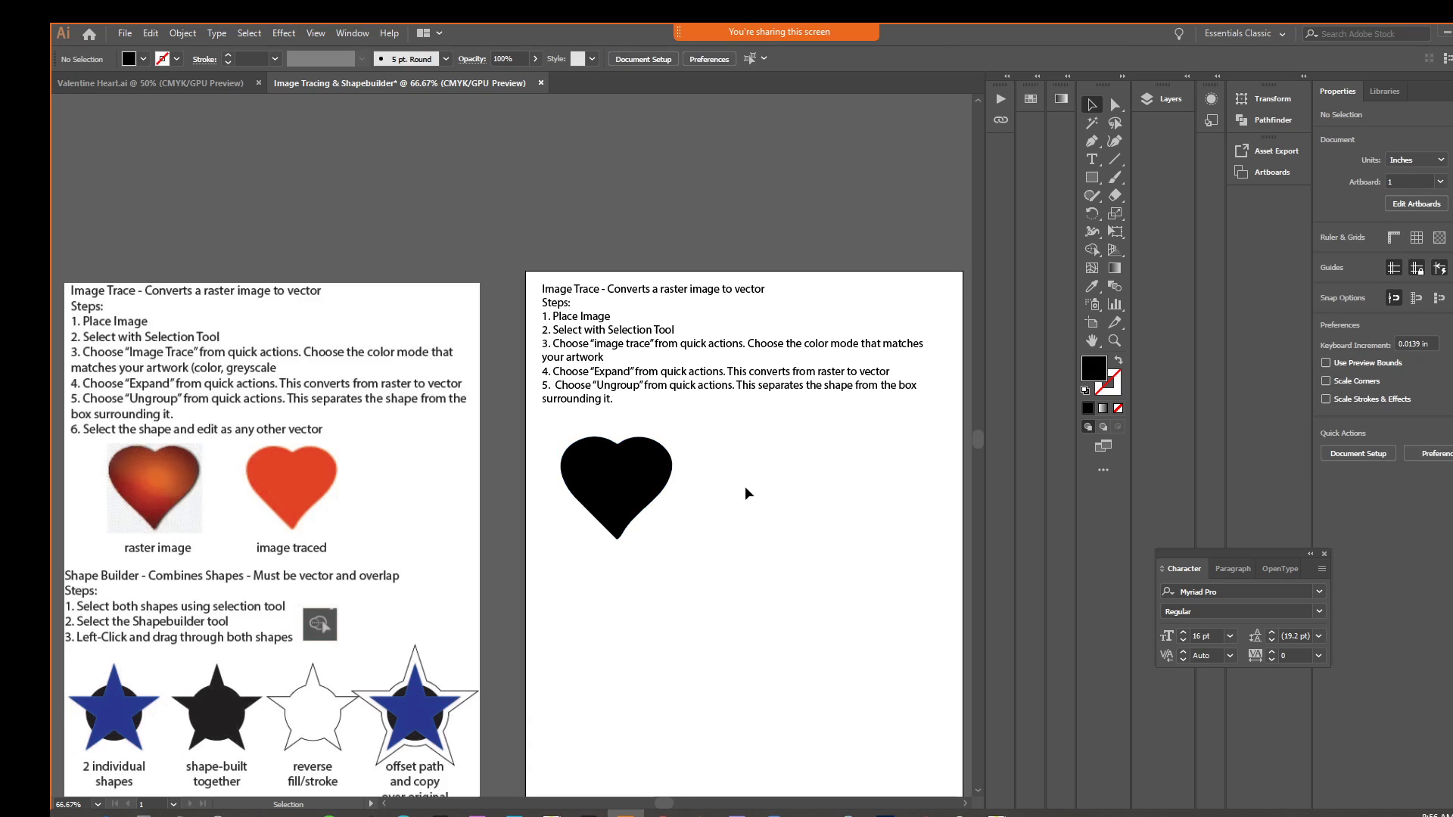
Select the white surrounding shape and the black heart individually to check their separation.
left_click(641, 488)
left_click(664, 510)
left_click(664, 509)
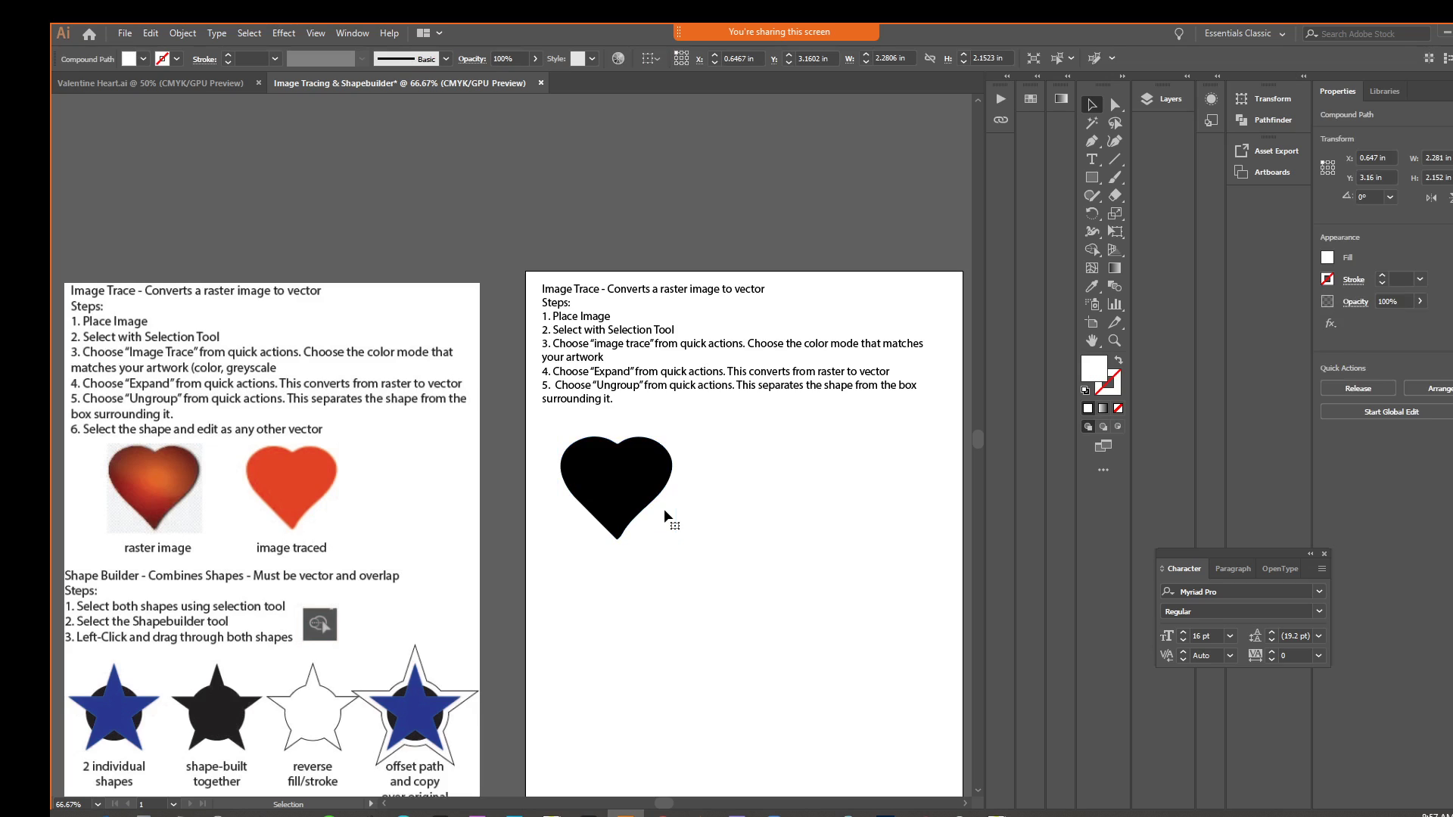
left_click(624, 522)
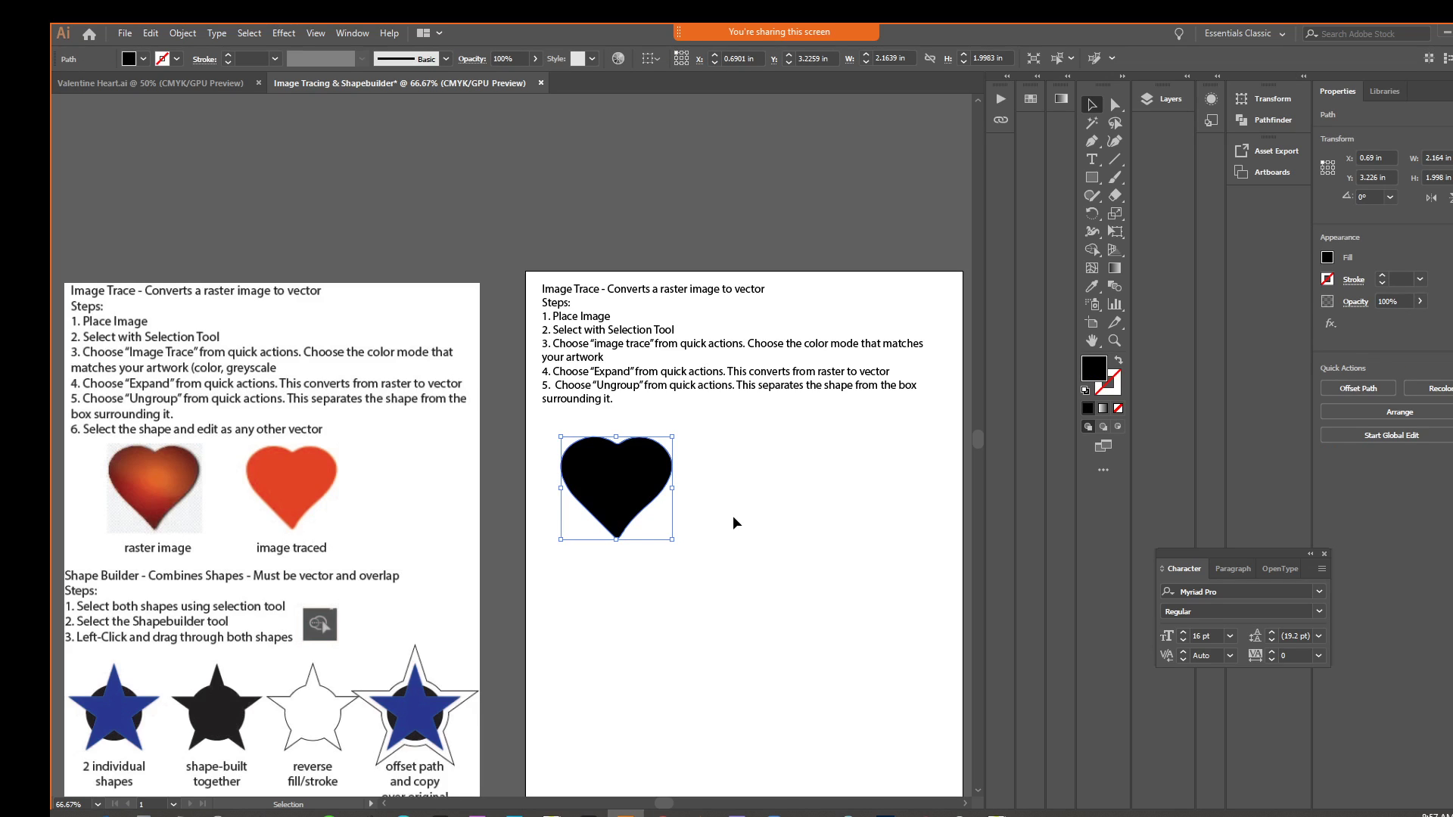
Try to recolor the black heart with a bright red fill in the Color Picker.
left_click(675, 453)
left_click(649, 476)
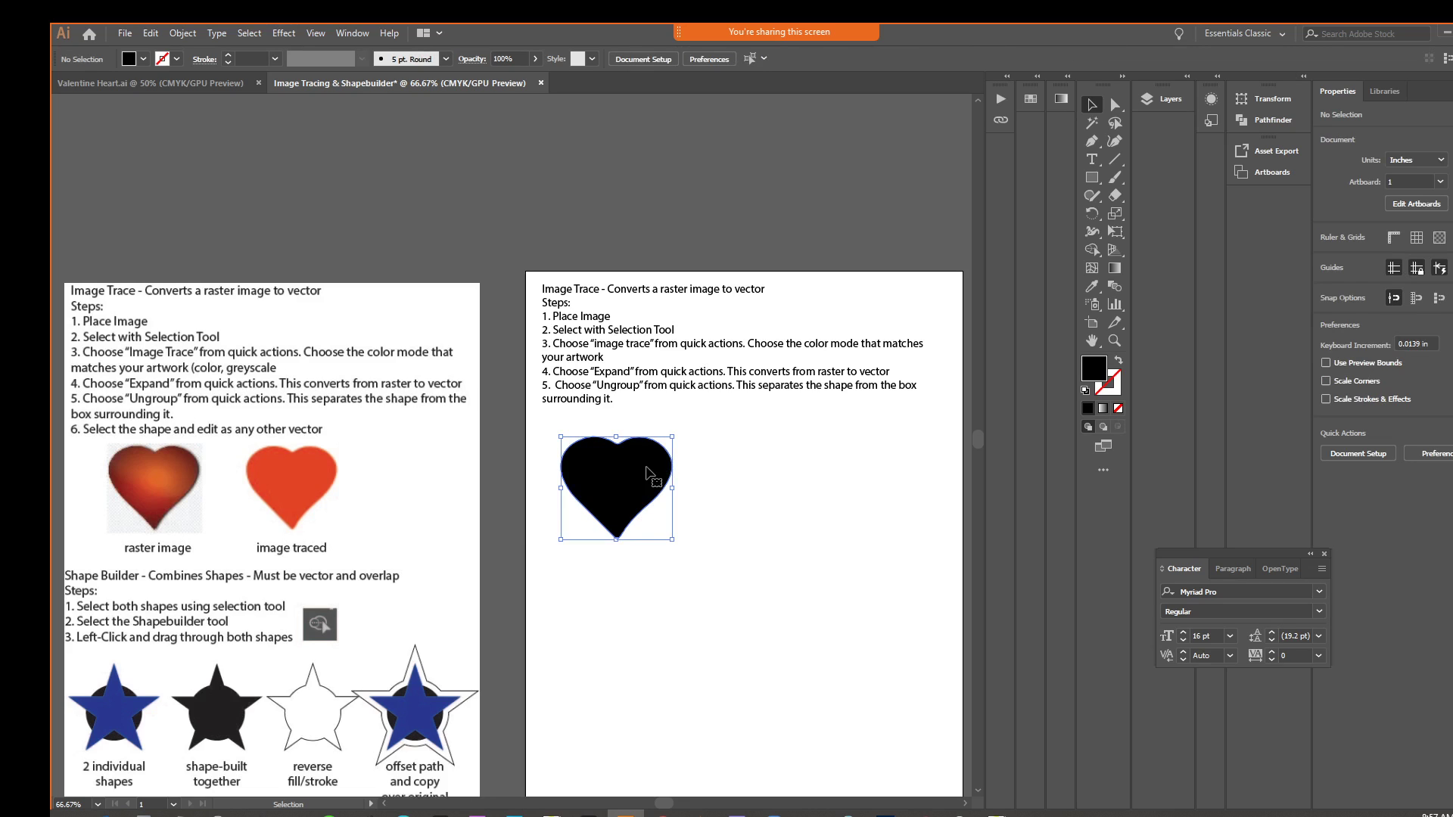
double_click(1093, 371)
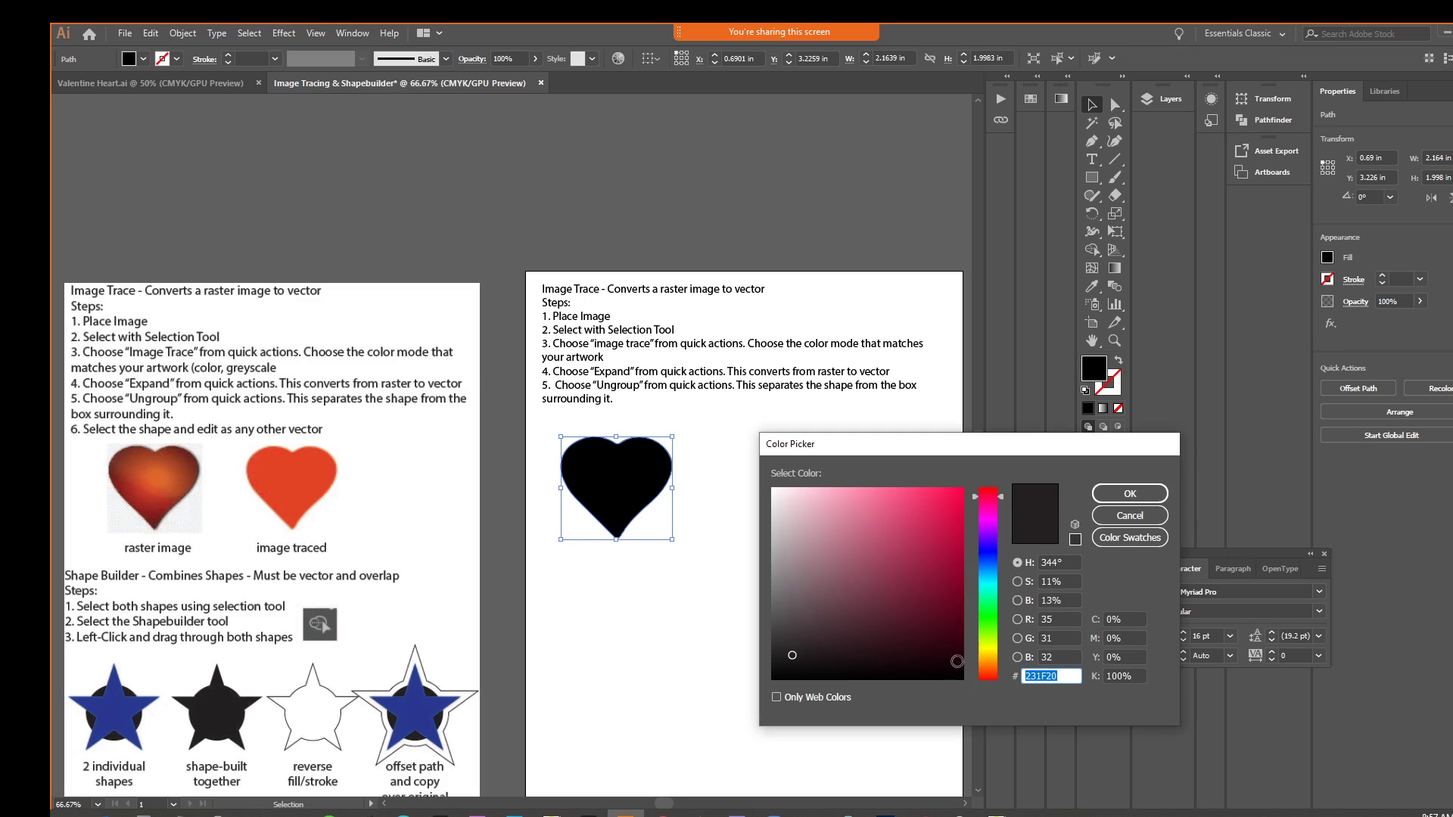
left_click(992, 677)
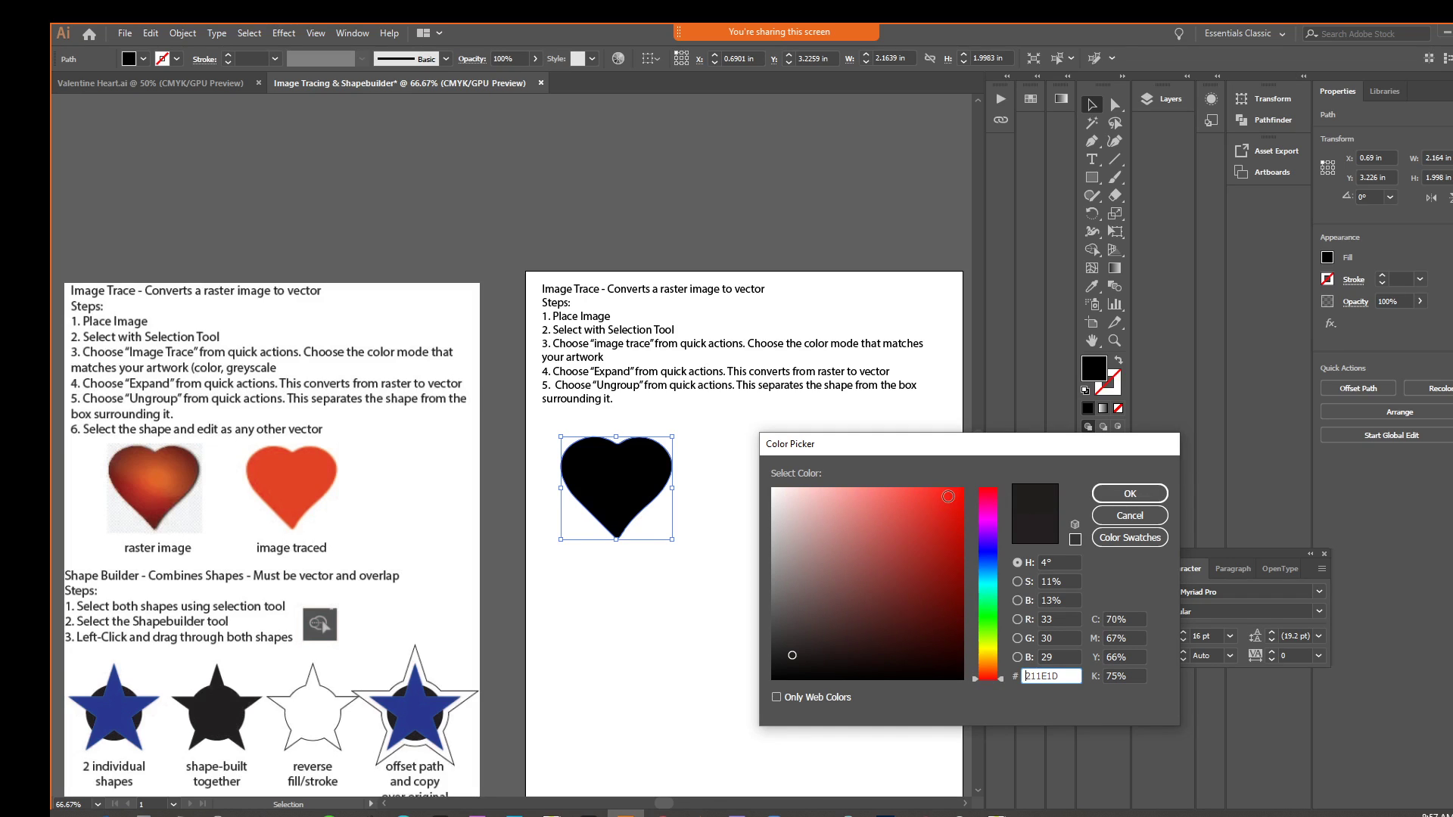
left_click(948, 496)
left_click(1112, 496)
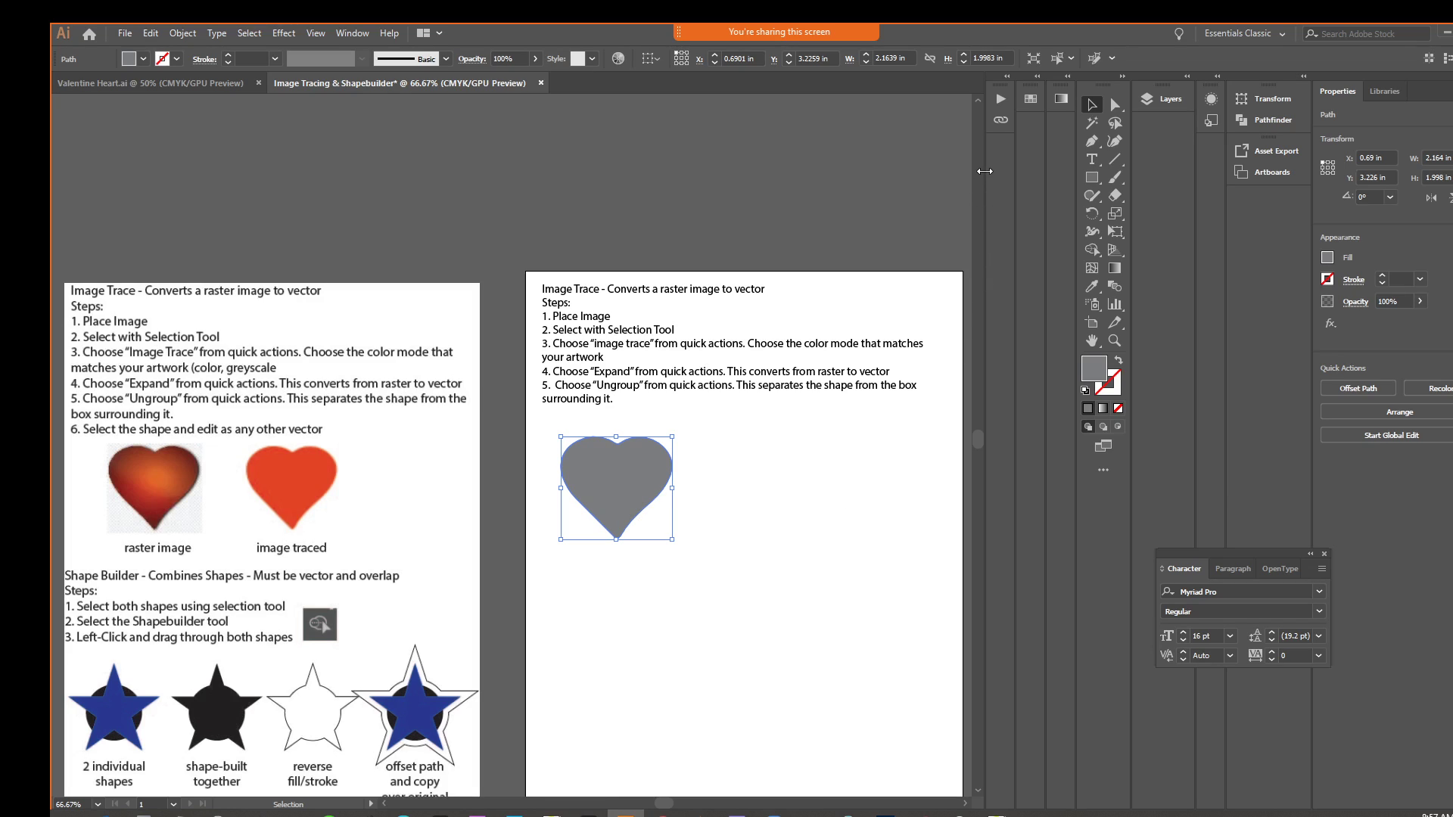
Toggle the Color panel's visibility off and on again.
left_click(351, 32)
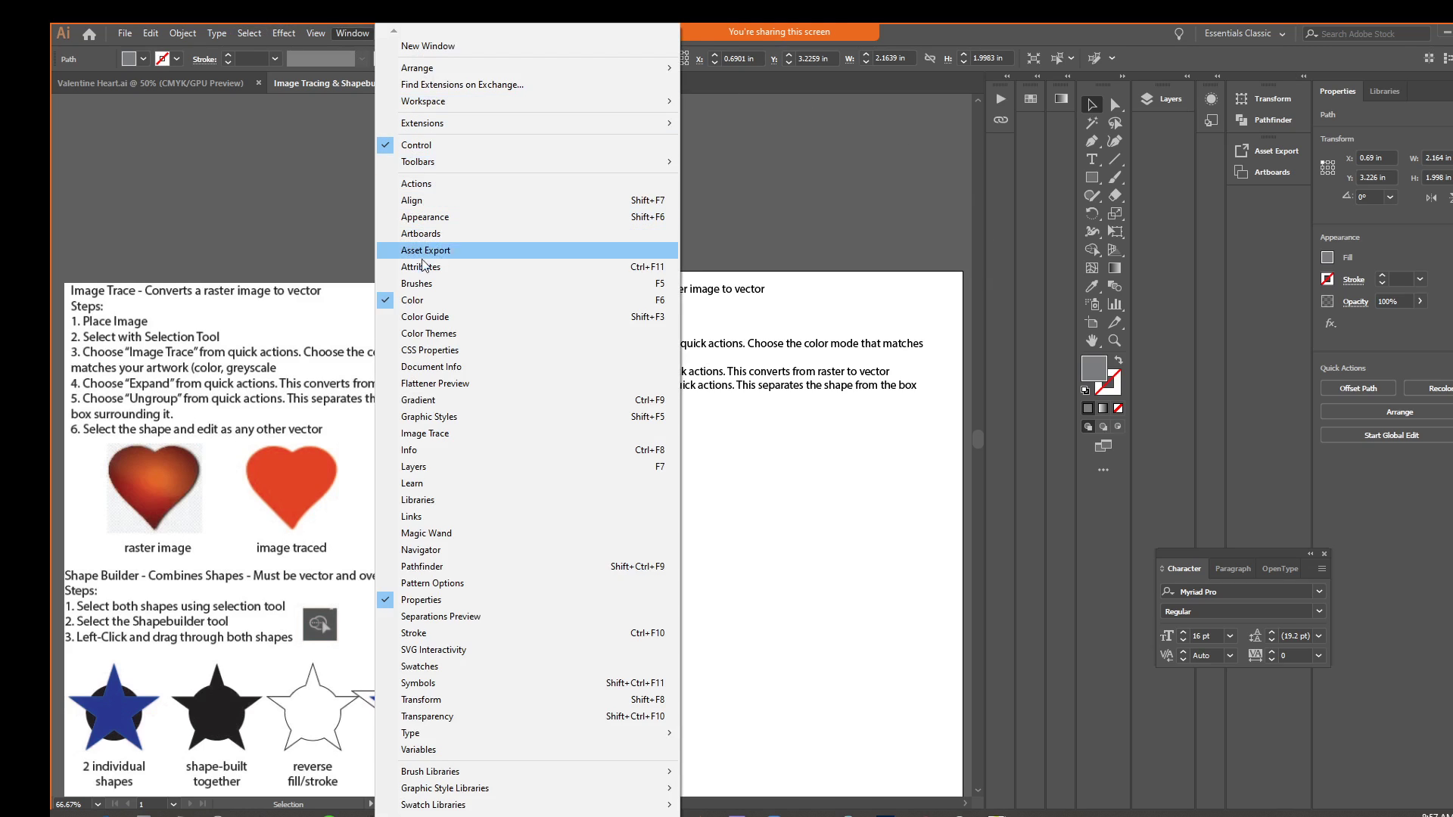
left_click(440, 300)
left_click(352, 32)
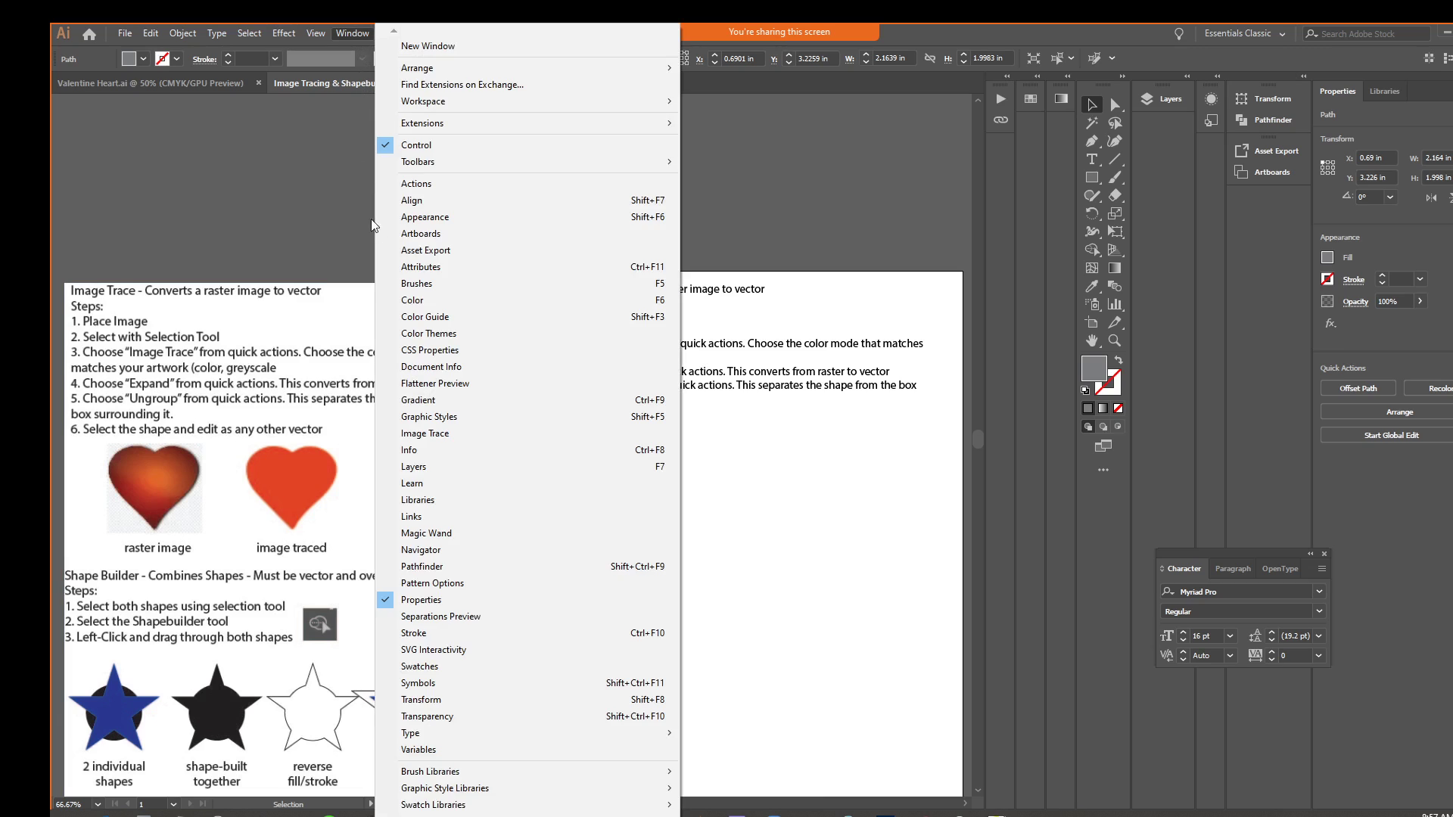
left_click(400, 301)
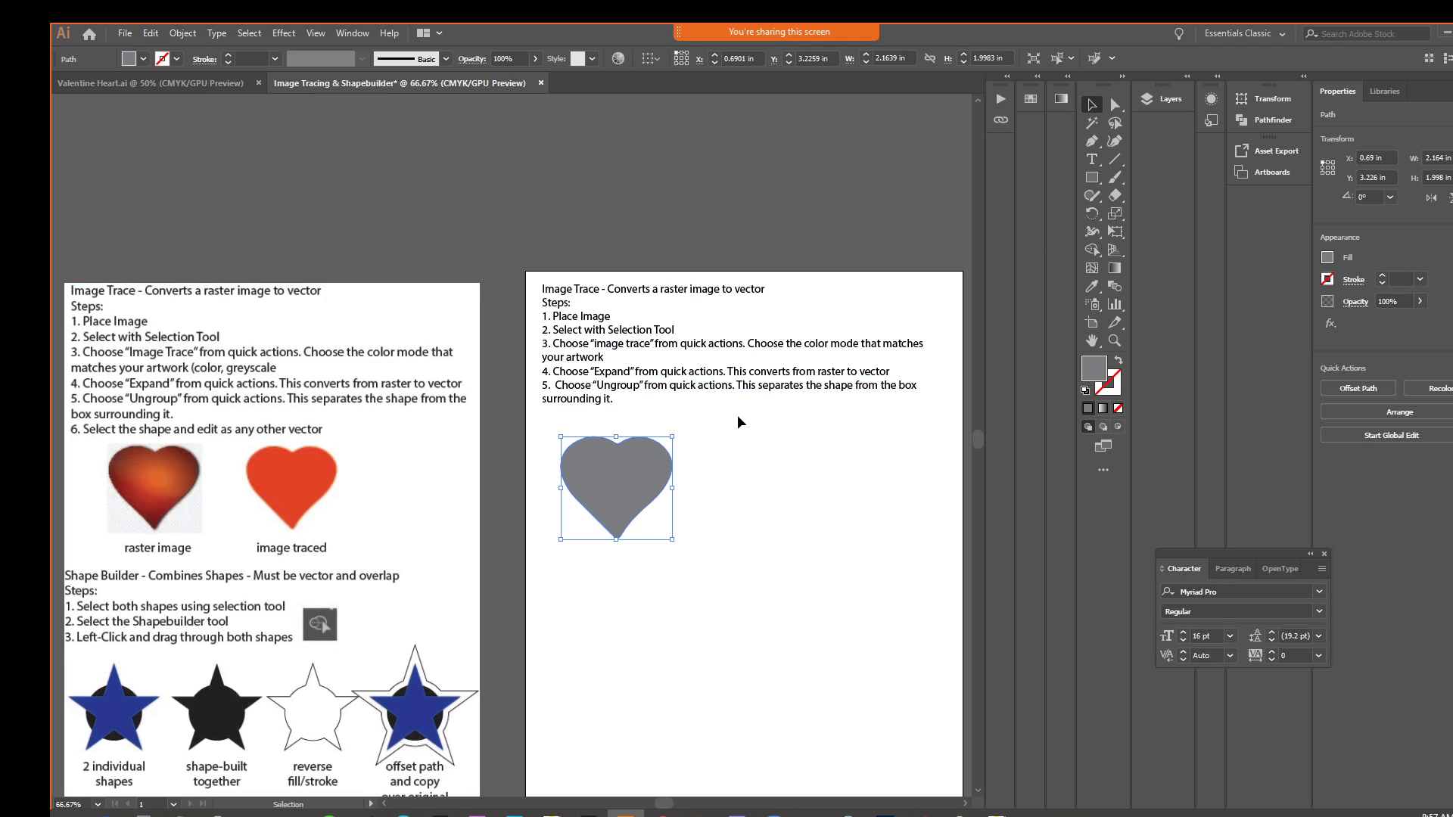
Look through the Gradient and Swatches panels in turn, collapse each one, and deselect the heart.
scroll(737, 415, "down", 3)
scroll(737, 415, "up", 1)
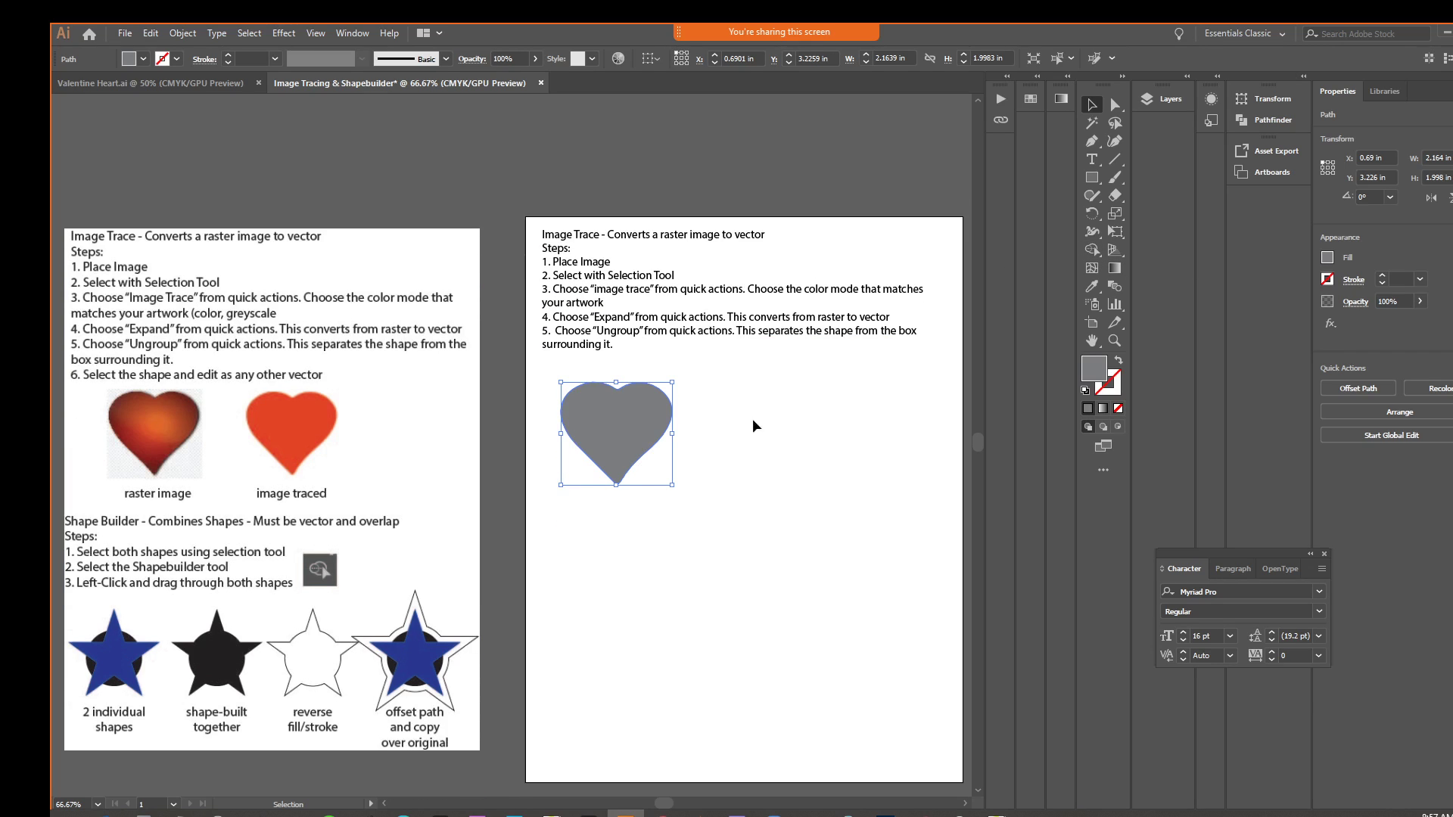
left_click(1060, 99)
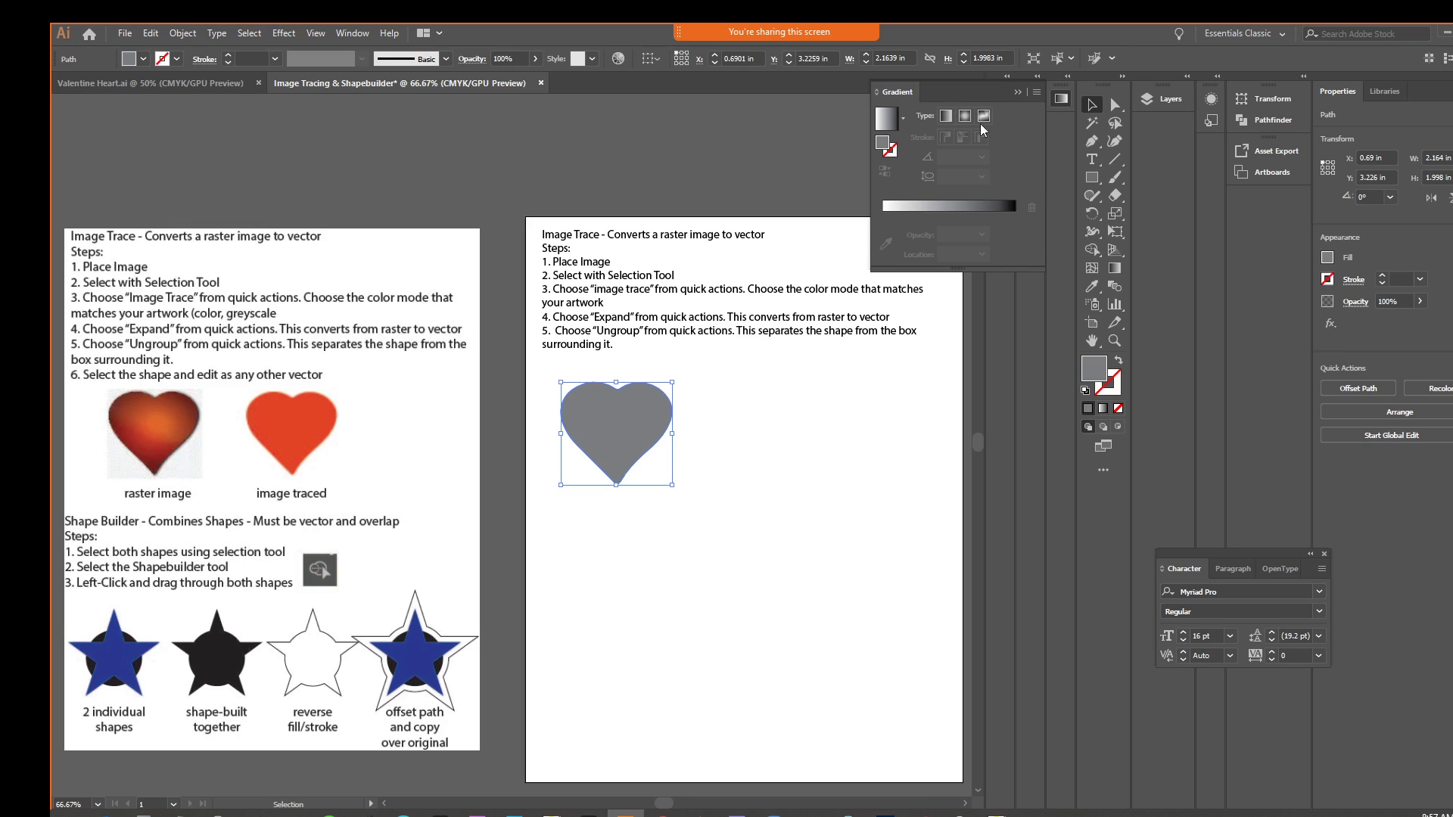
left_click(1015, 93)
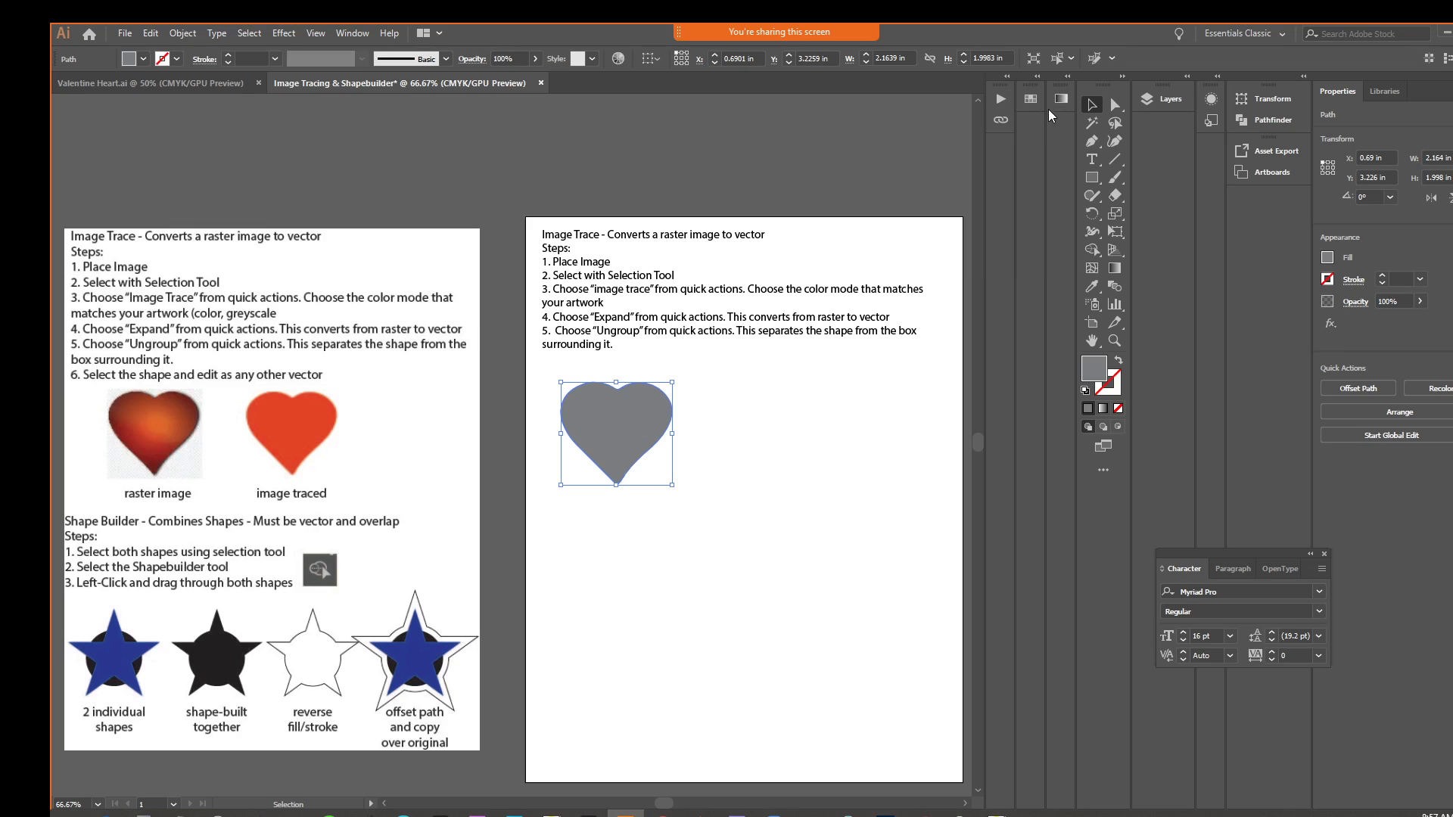
left_click(1033, 100)
left_click(756, 116)
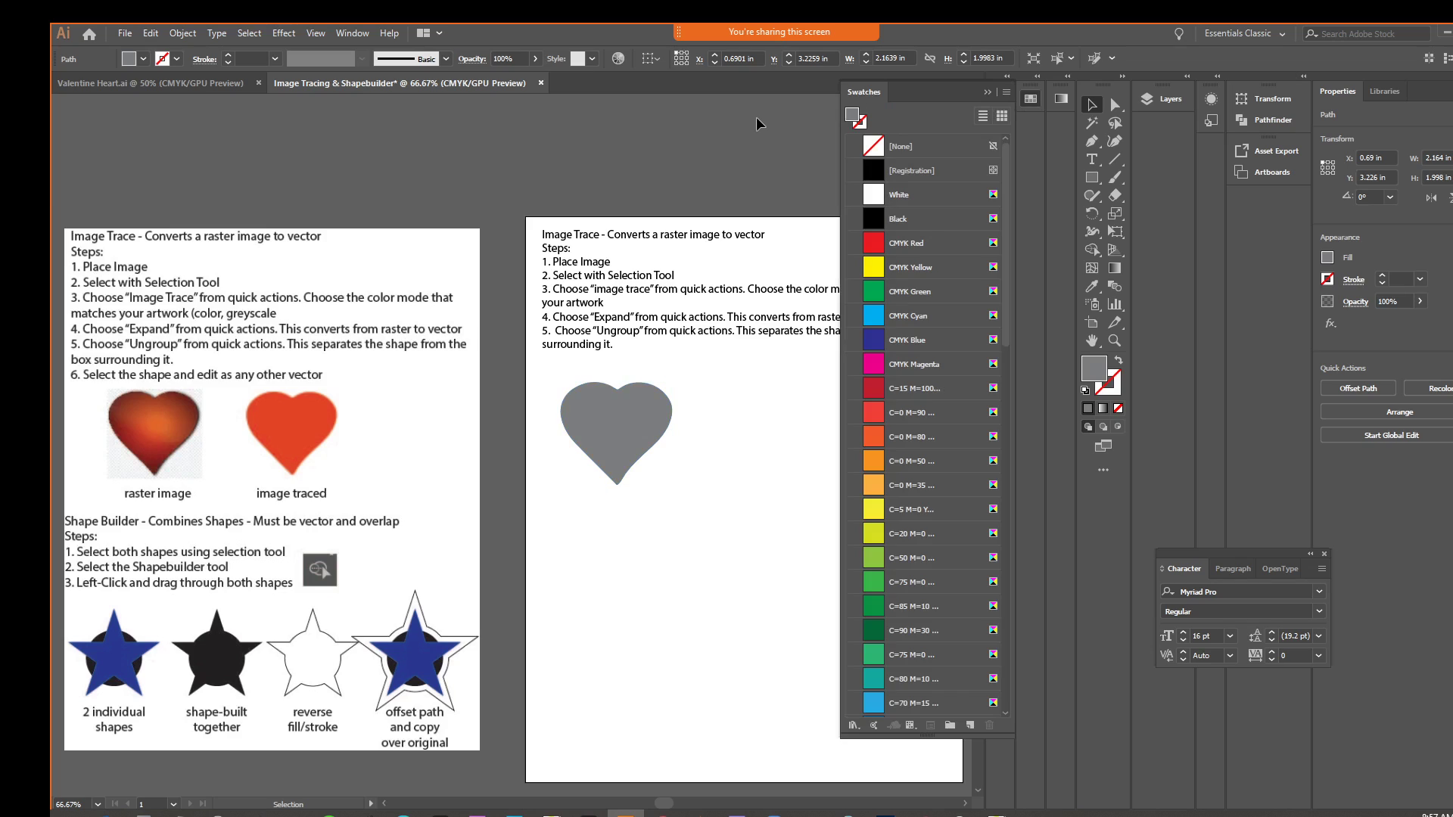
left_click(986, 94)
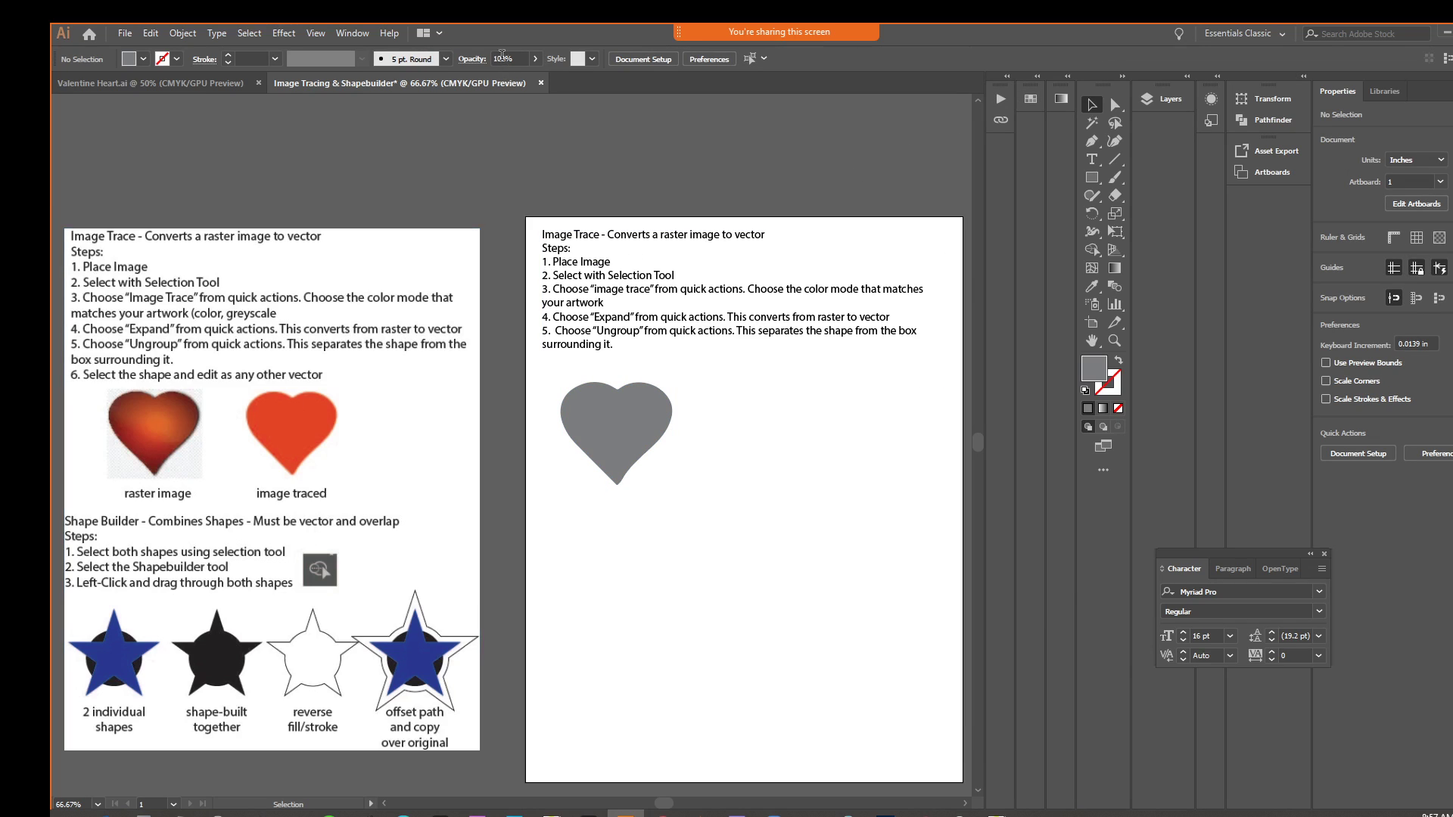
Hide and reshow the Color panel, then move the program window aside and maximize it again.
left_click(353, 33)
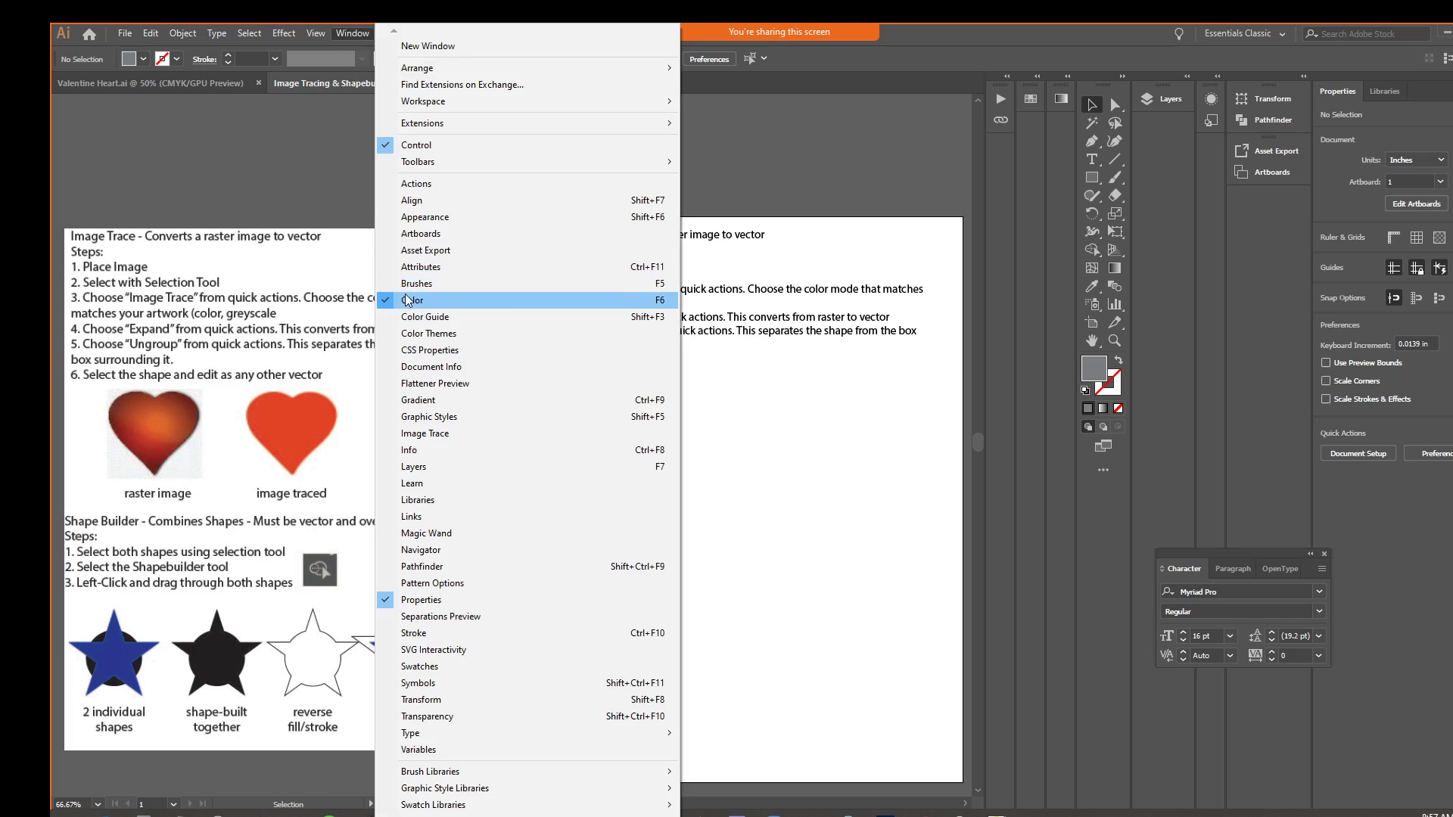
left_click(442, 301)
left_click(349, 38)
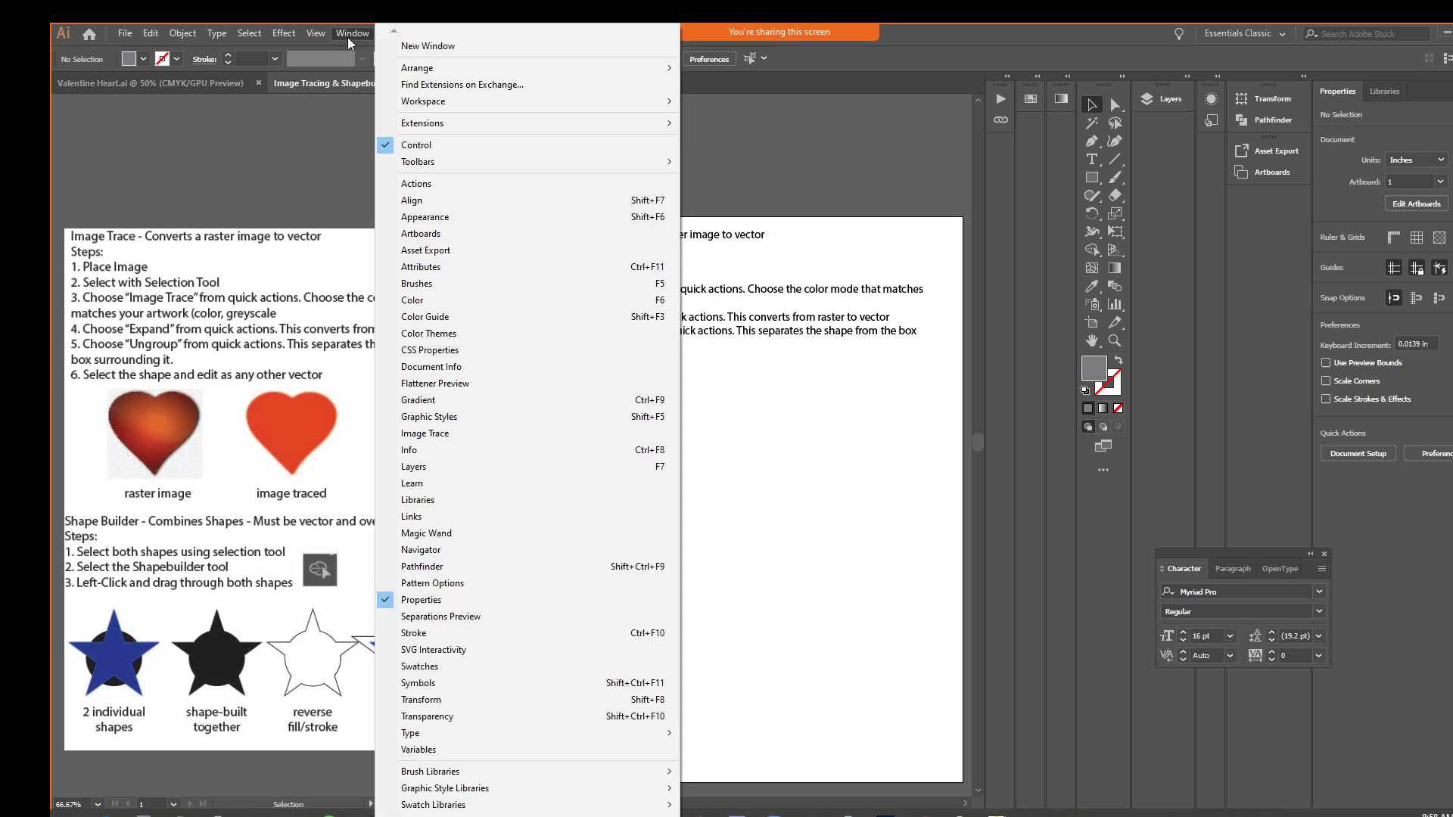
left_click(435, 301)
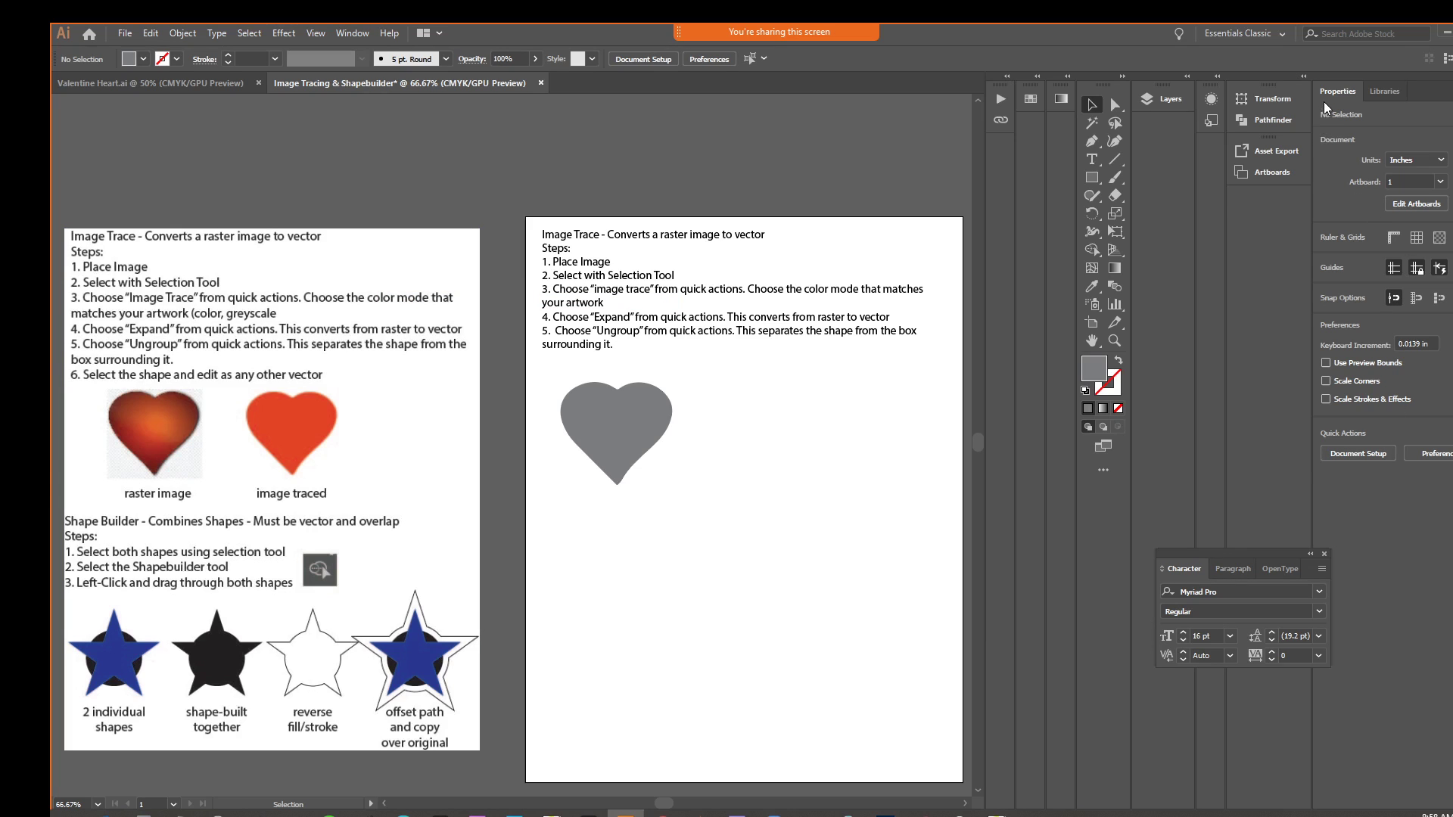
left_click_drag(1066, 28, 986, 201)
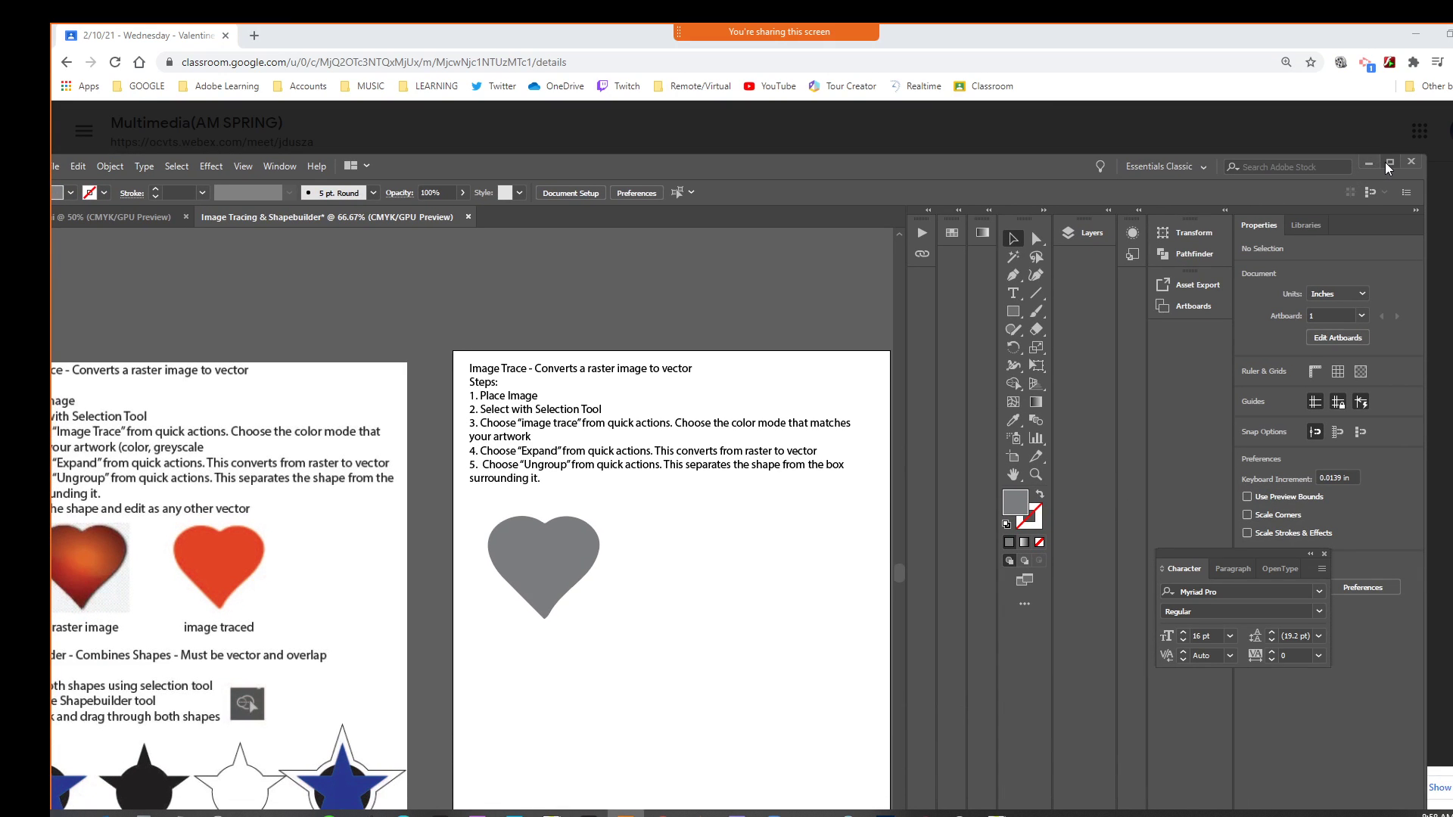
left_click(1385, 162)
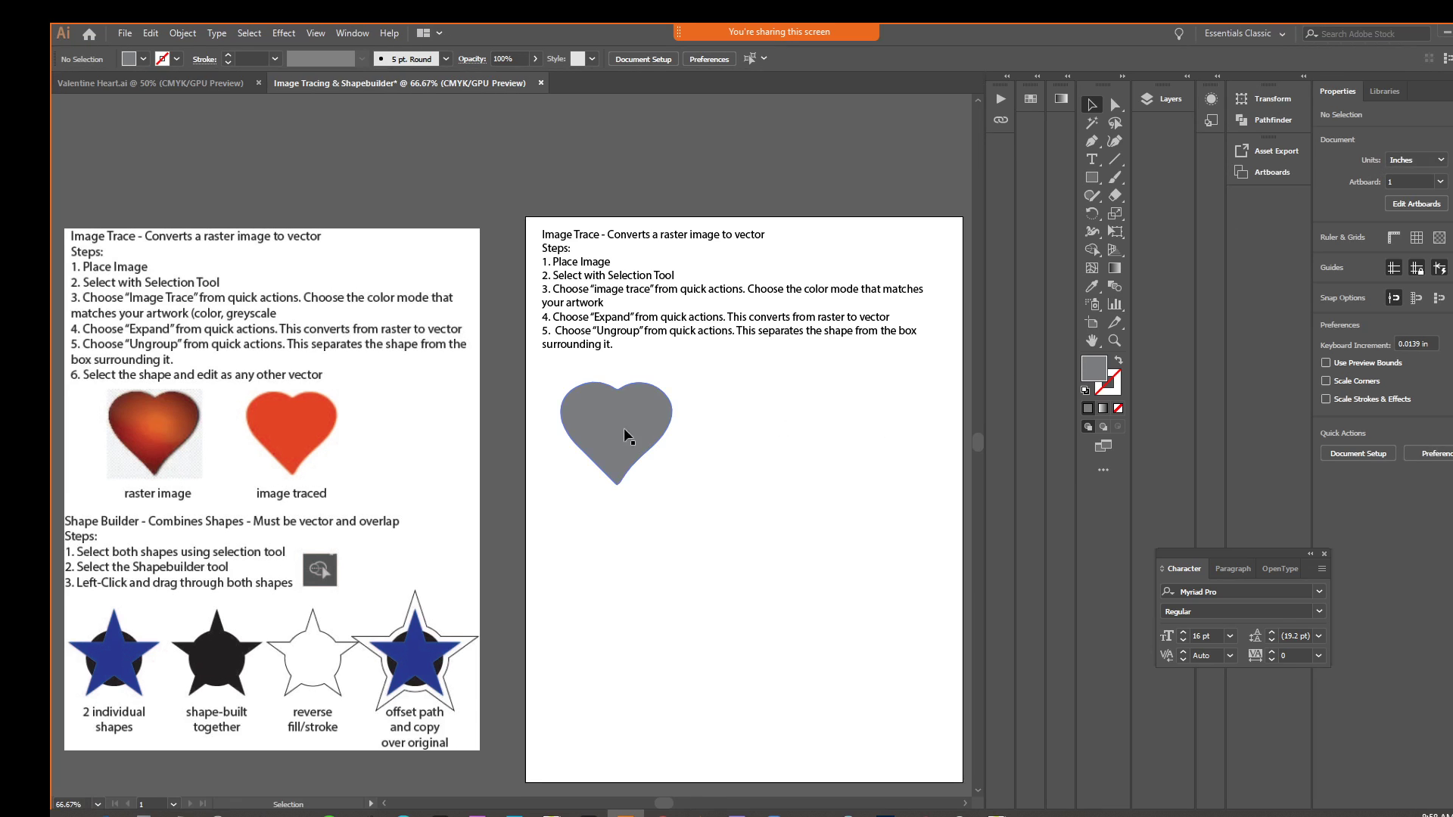
Expand the Swatches panel and fill the gray heart with the CMYK Red swatch.
left_click(477, 386)
left_click(1037, 78)
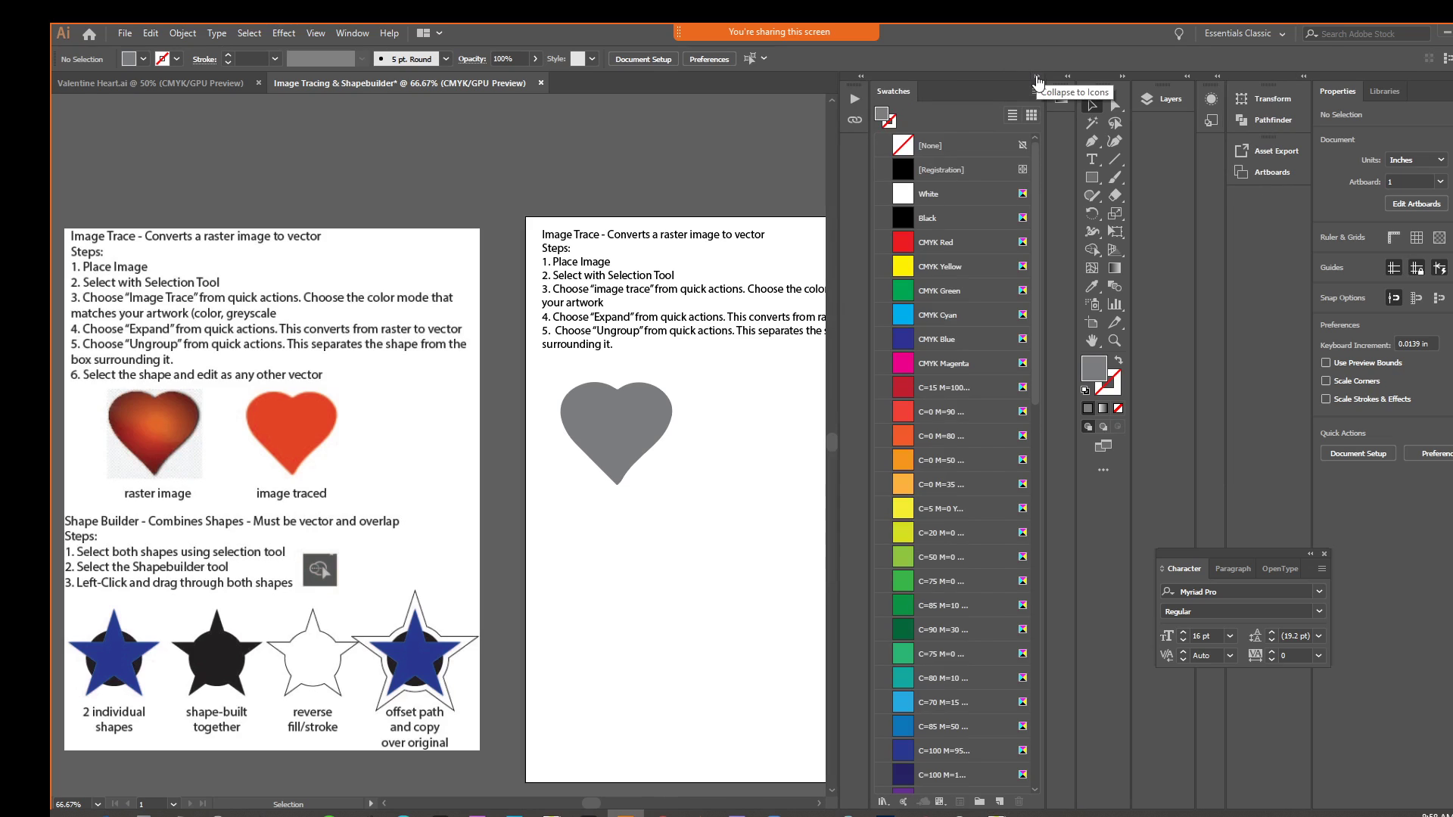
left_click(921, 241)
left_click(645, 427)
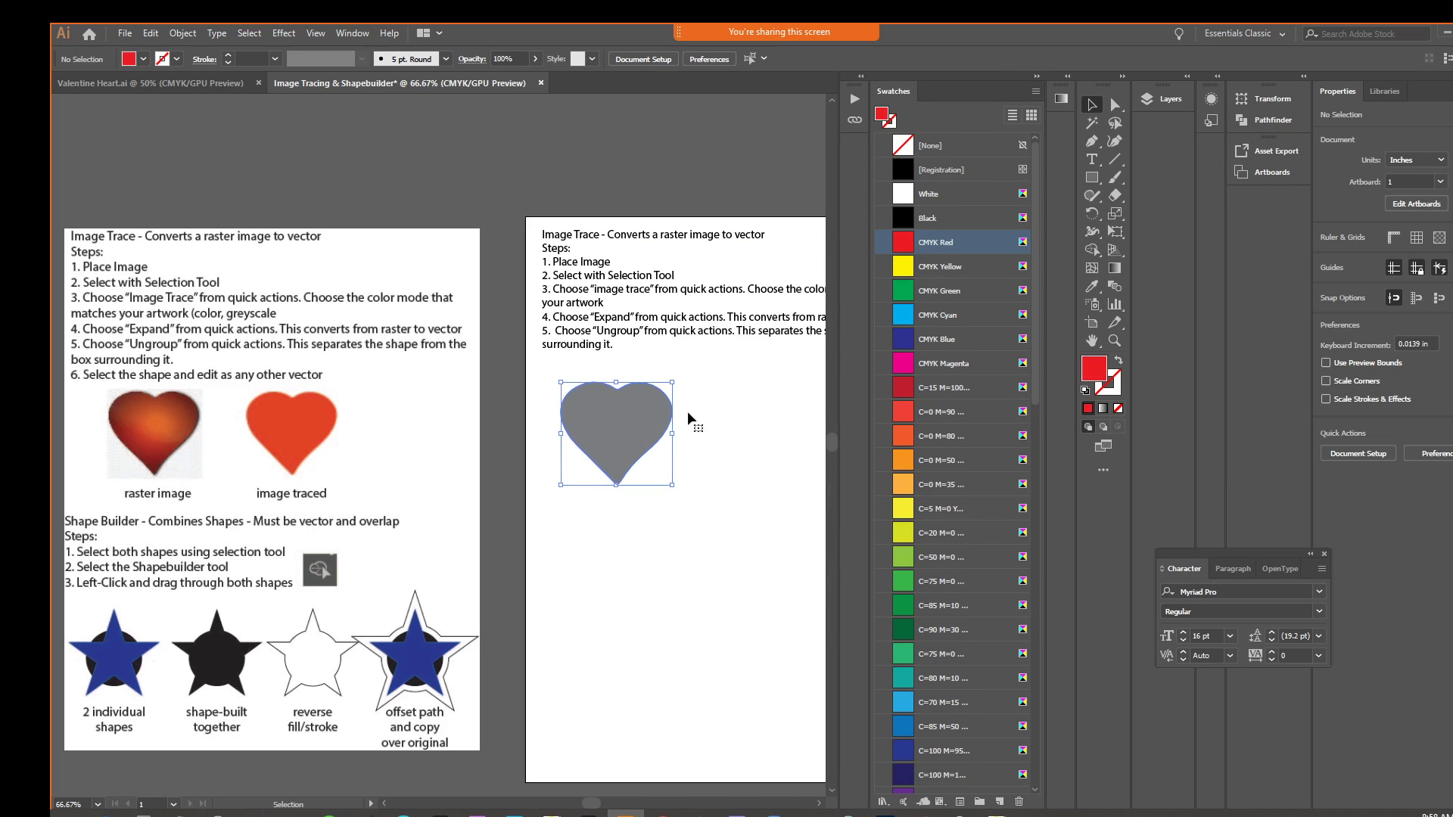
left_click(936, 244)
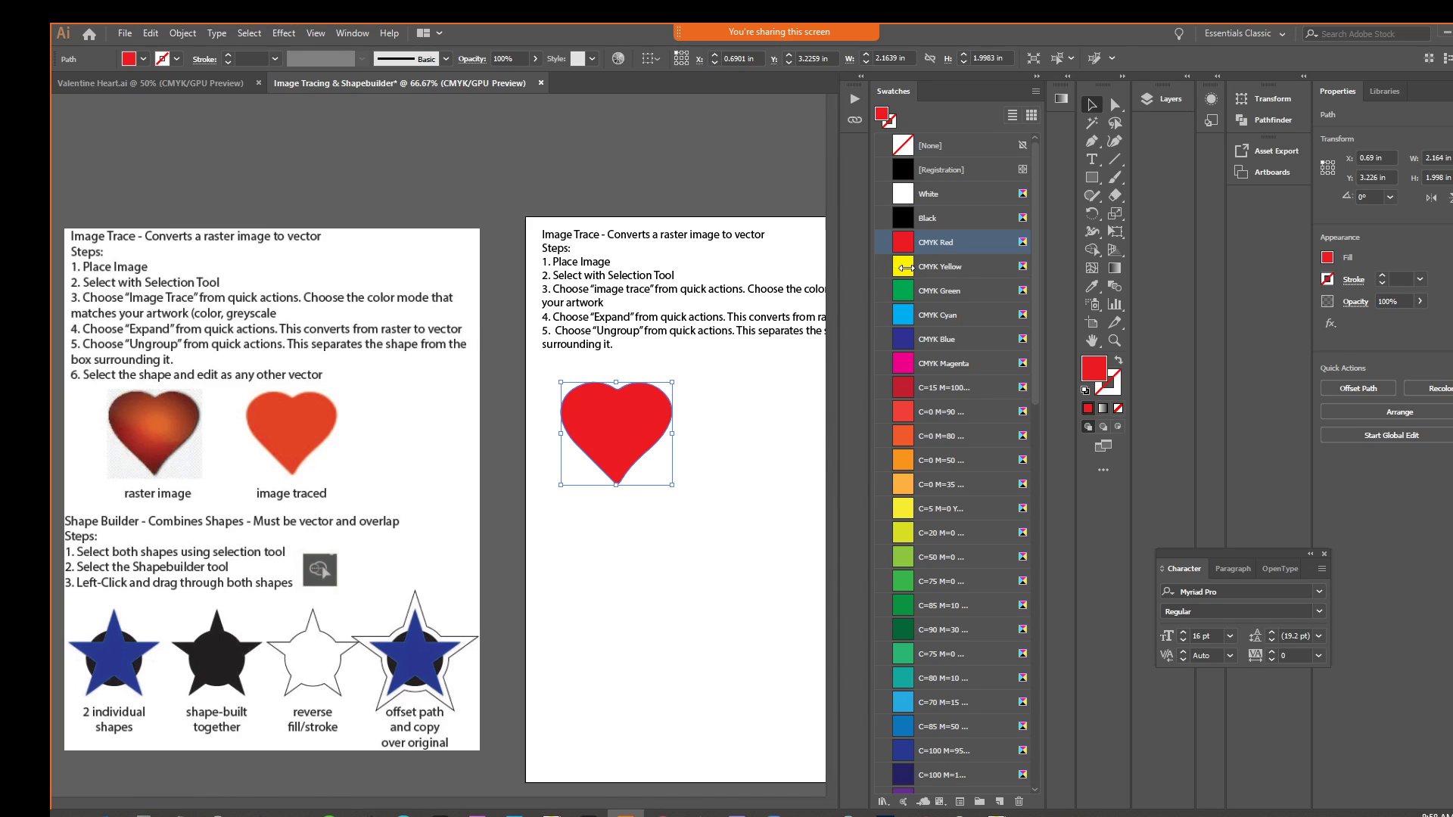
Add the line "6. If color is gray, open color paleette and change mode to CMYK" to the notes.
double_click(612, 344)
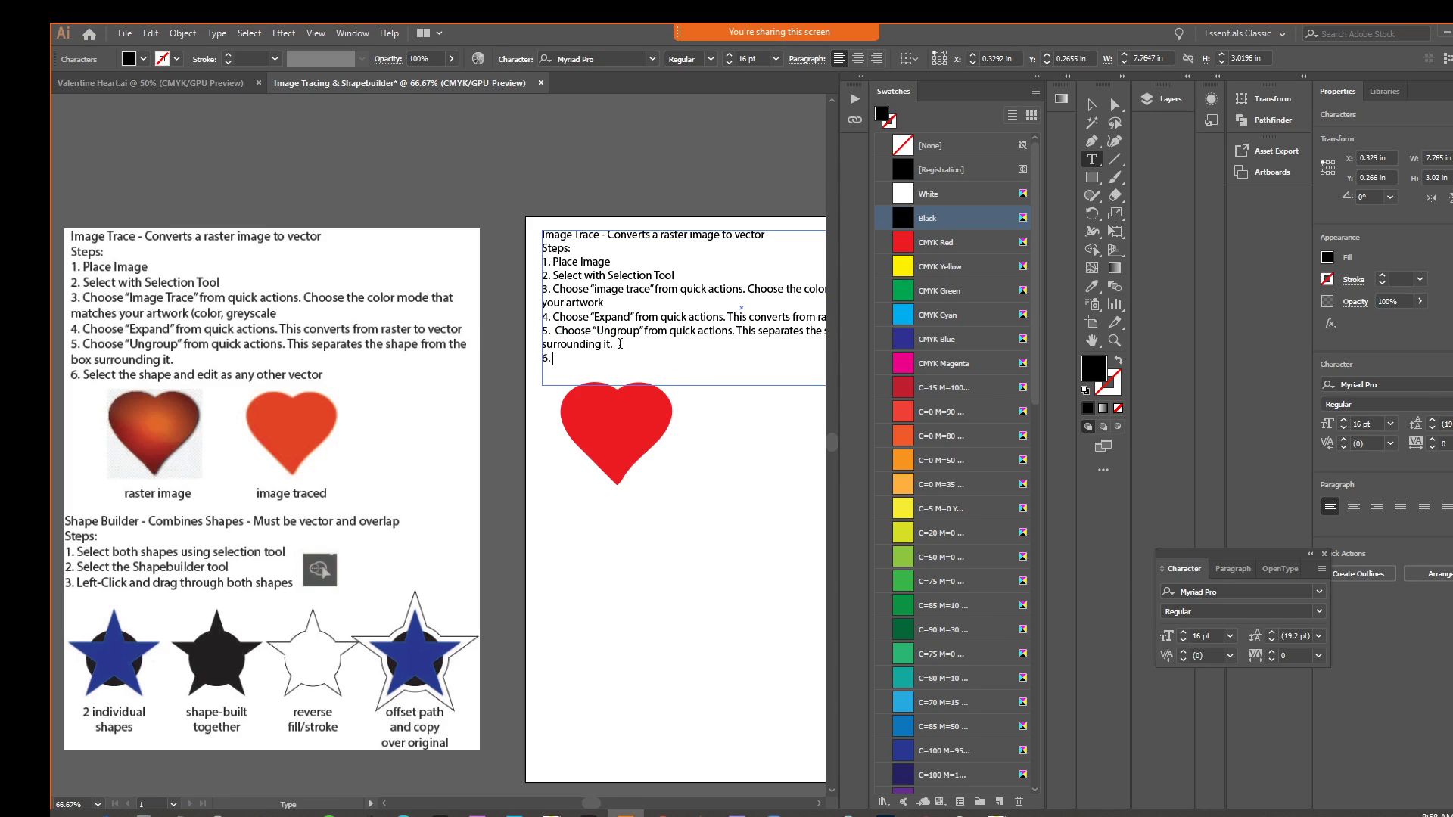
type("or is gray, open color pa")
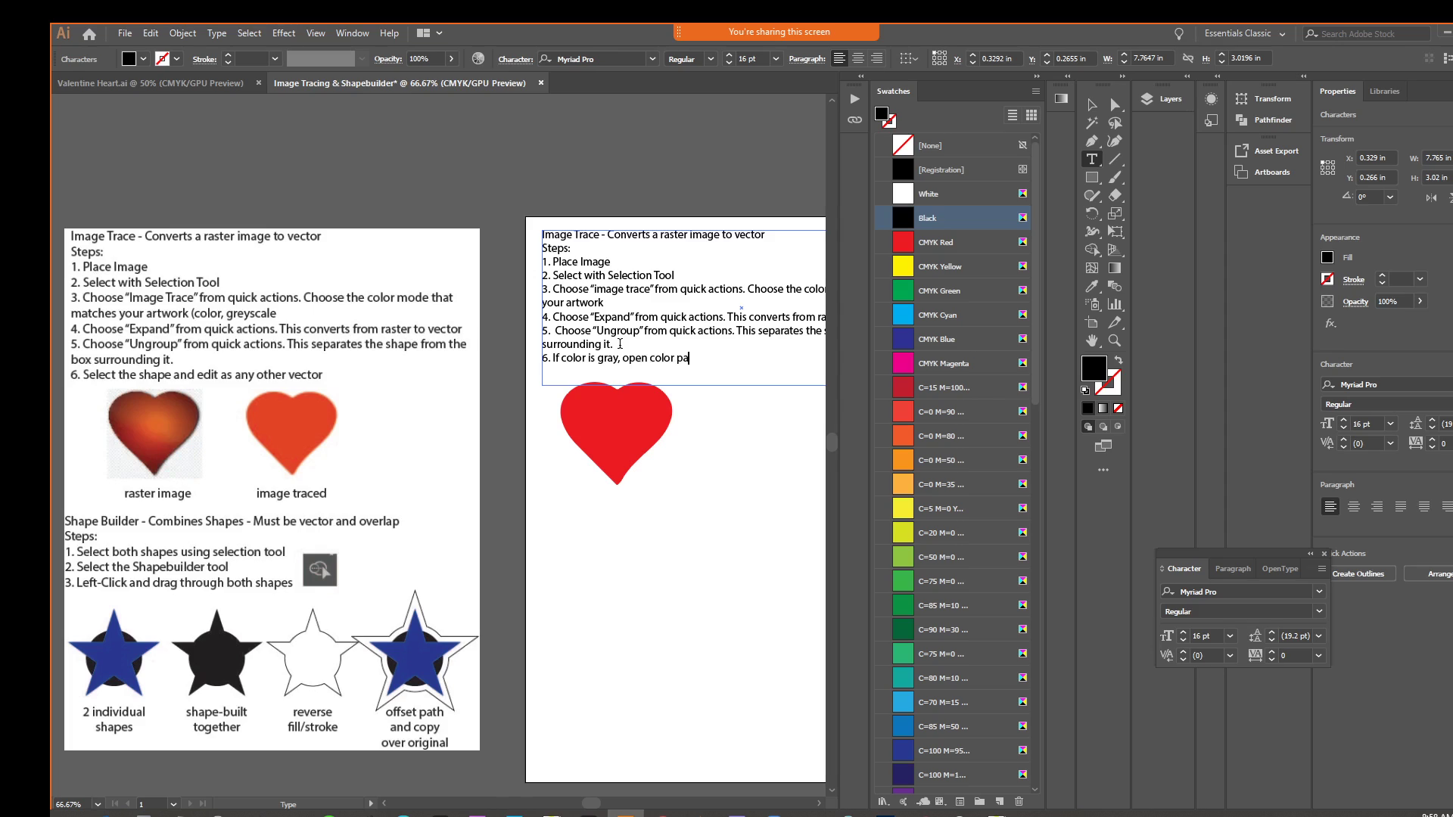
type("leette and change mode to CM")
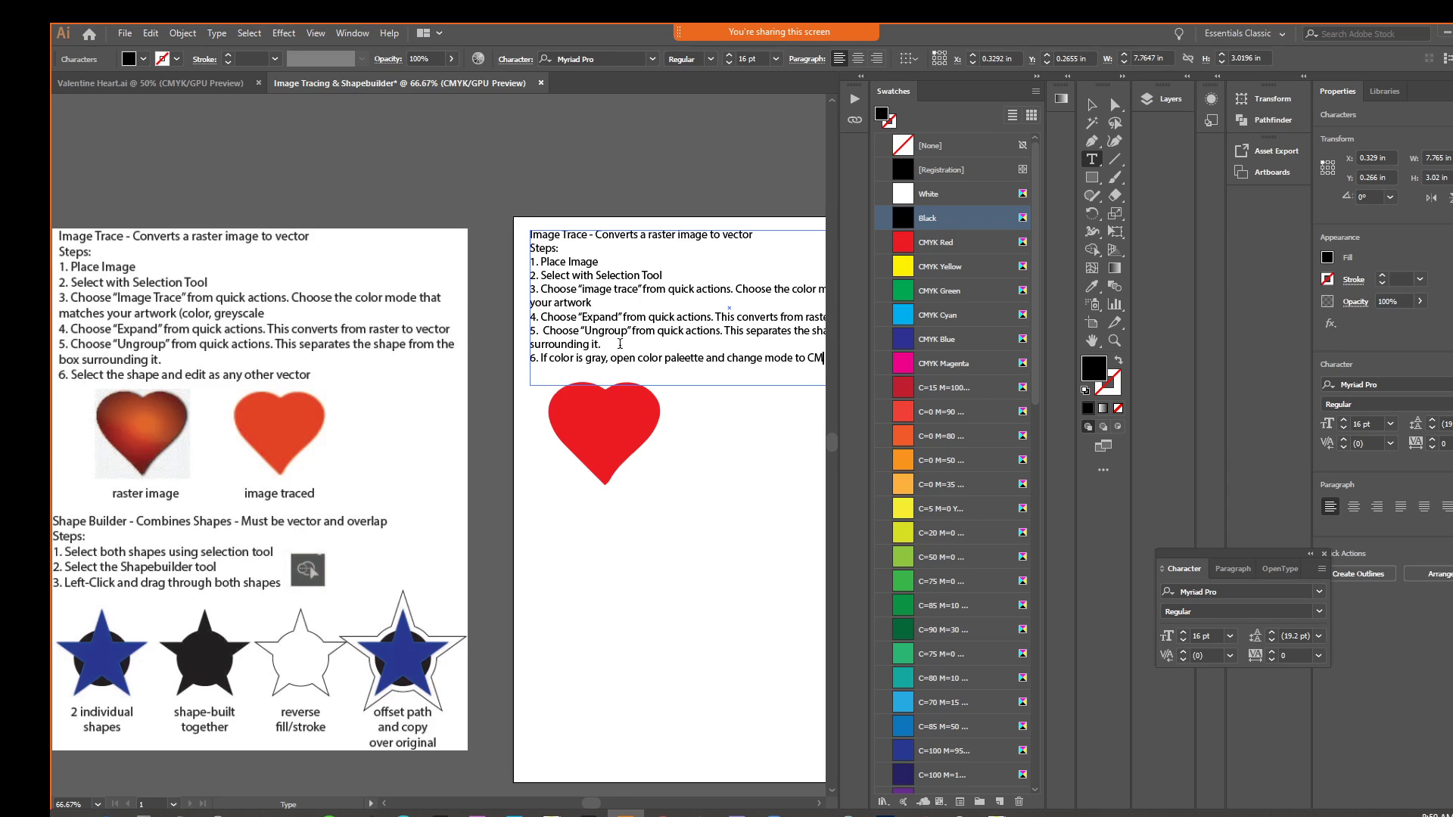
type("YK")
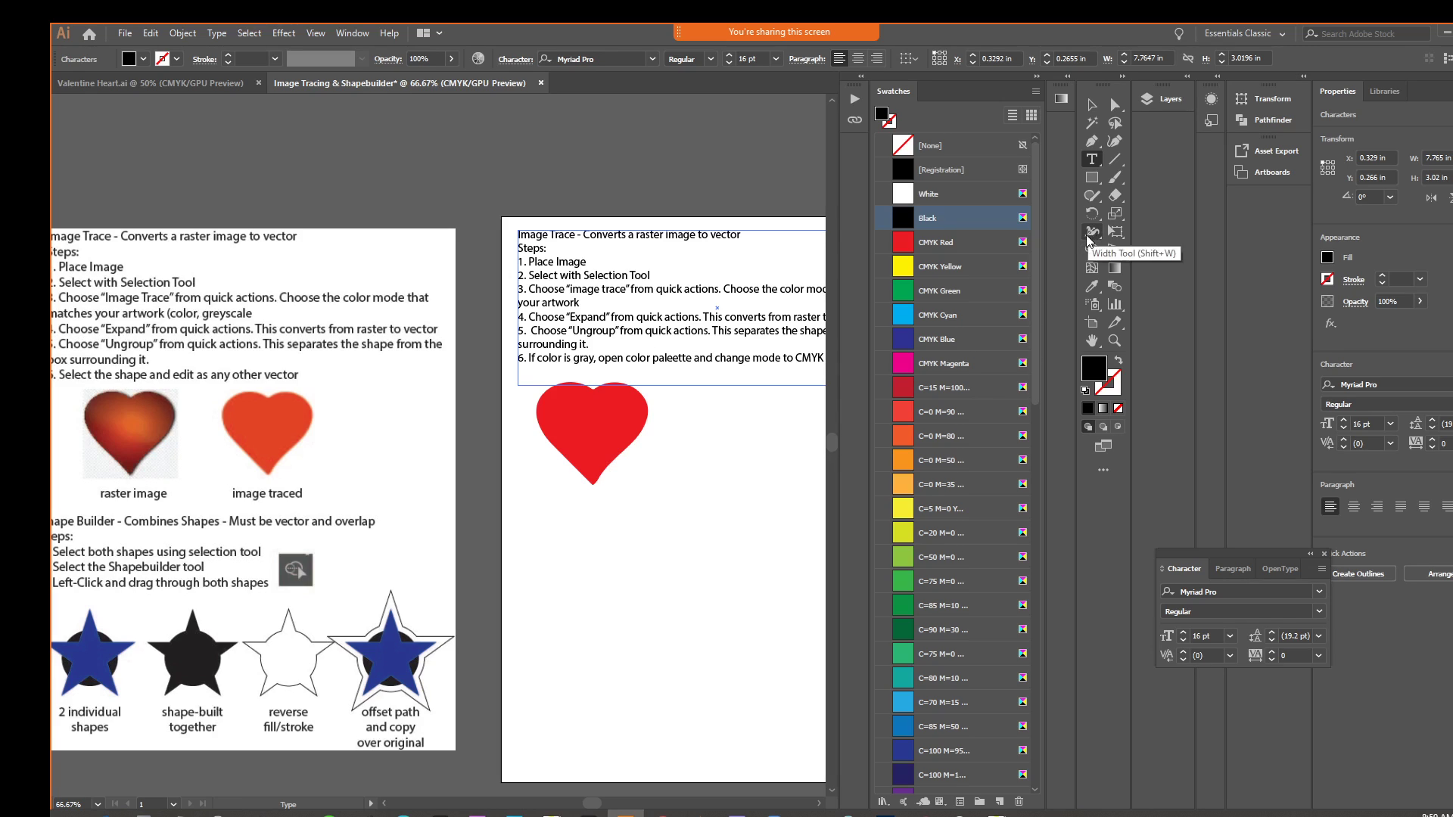
left_click_drag(591, 802, 601, 803)
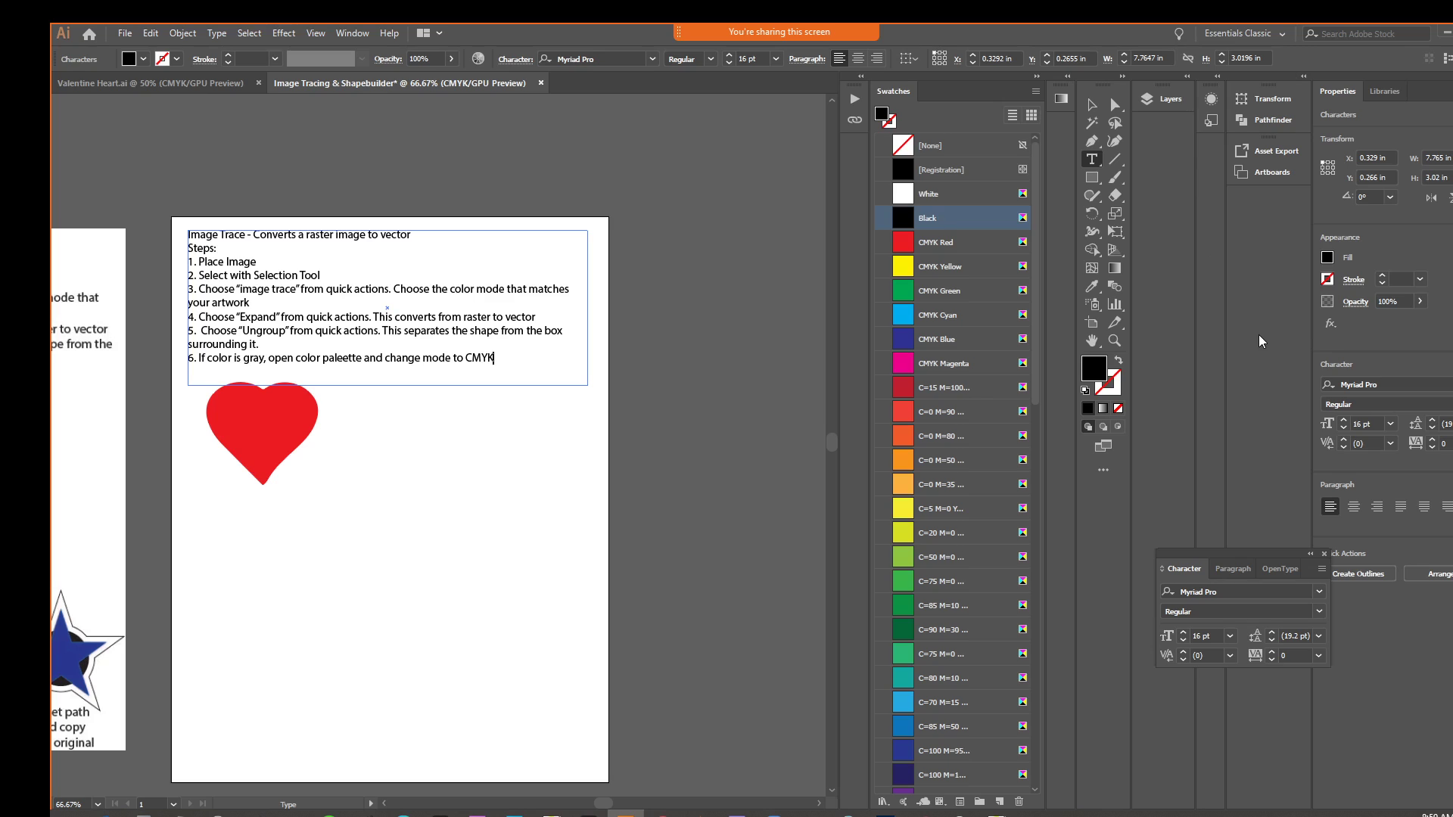
Move the red heart toward the right side of the artboard, below the notes, and deselect it.
left_click(1093, 104)
left_click_drag(206, 449, 685, 437)
left_click(624, 487)
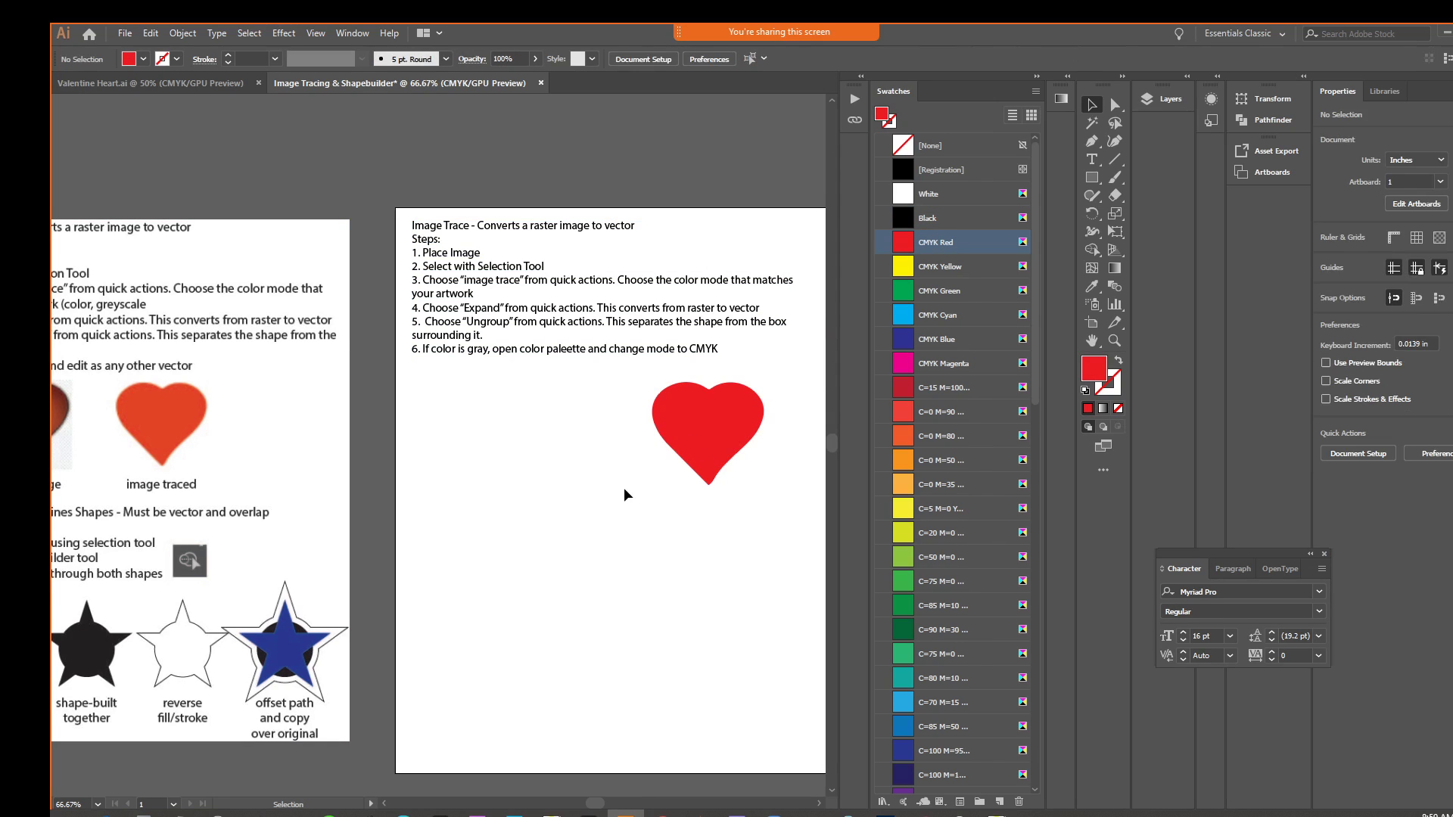
left_click_drag(551, 507, 575, 502)
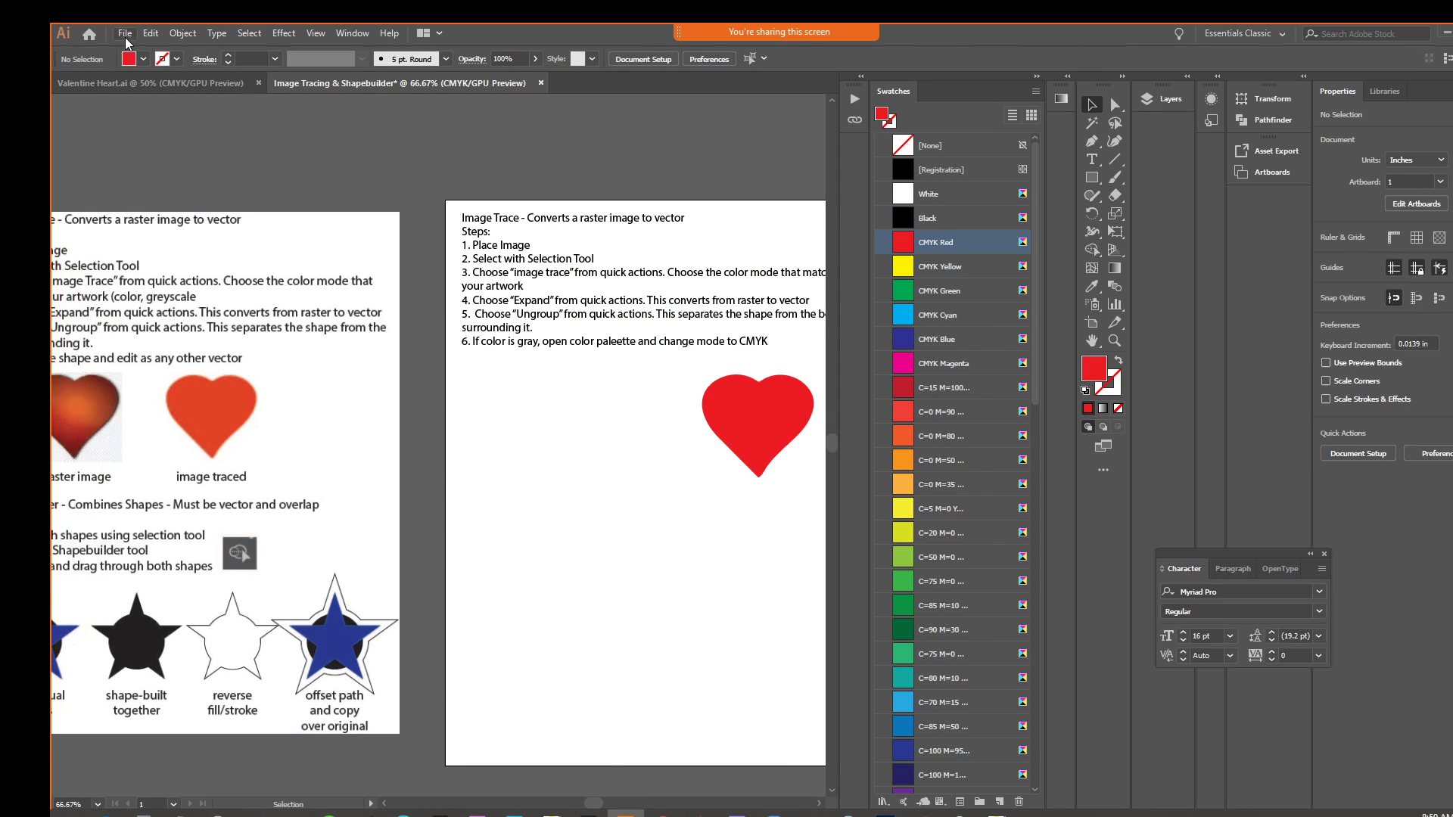
Place download.jpg beside the red heart and scale it down to about 2.02 by 1.91 in.
left_click(125, 38)
left_click(151, 277)
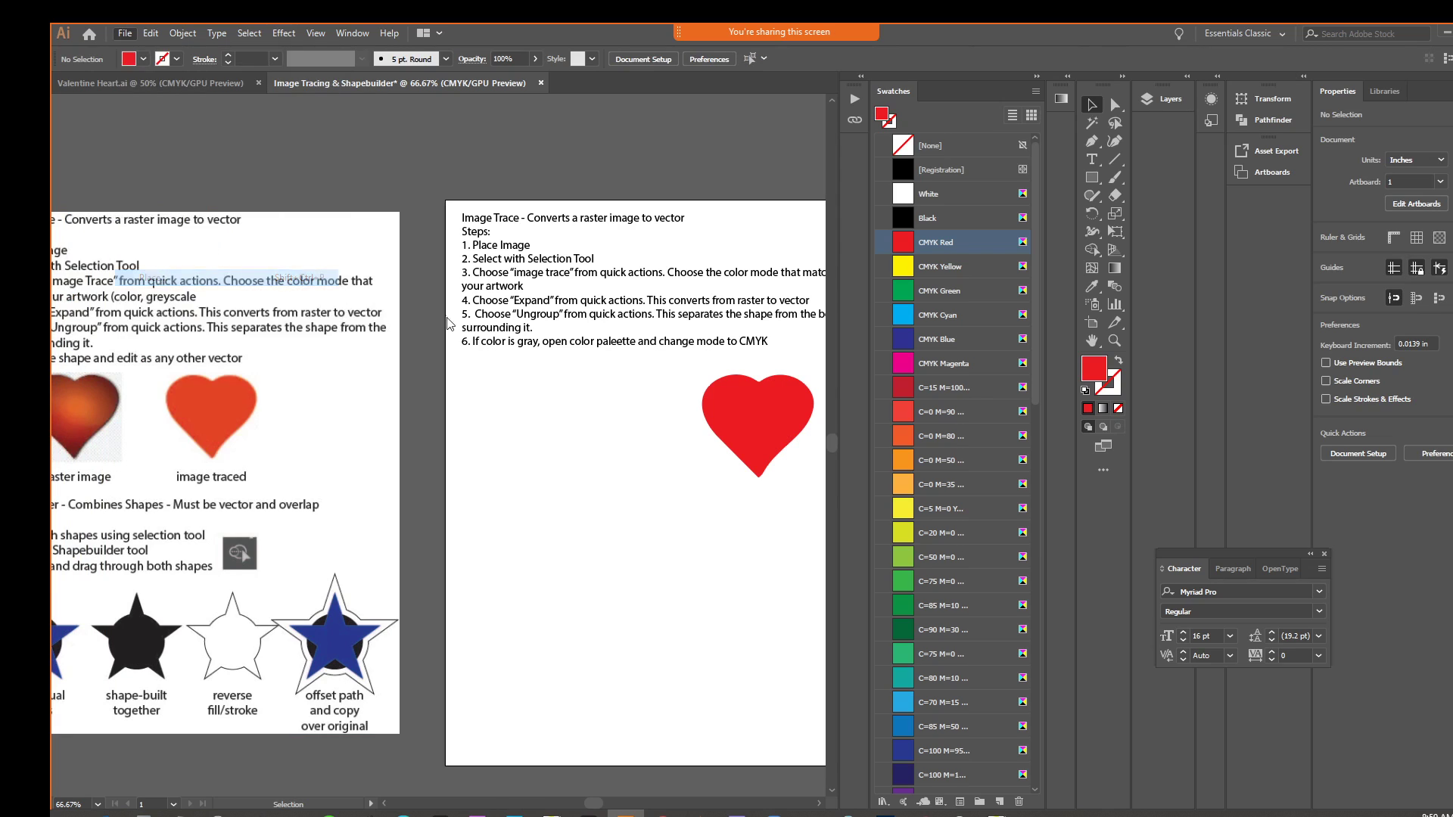
left_click(466, 152)
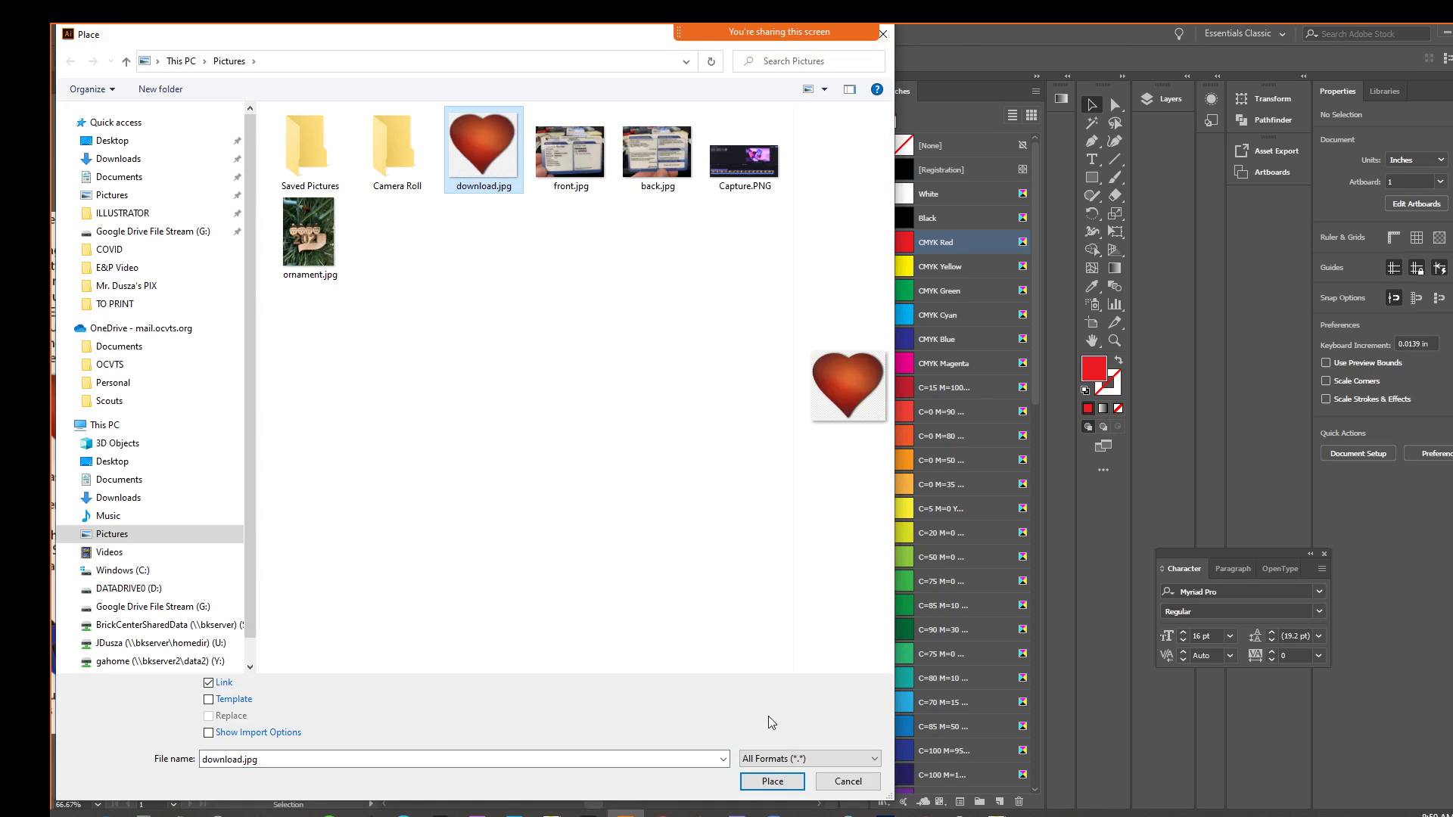
left_click(773, 782)
left_click(518, 374)
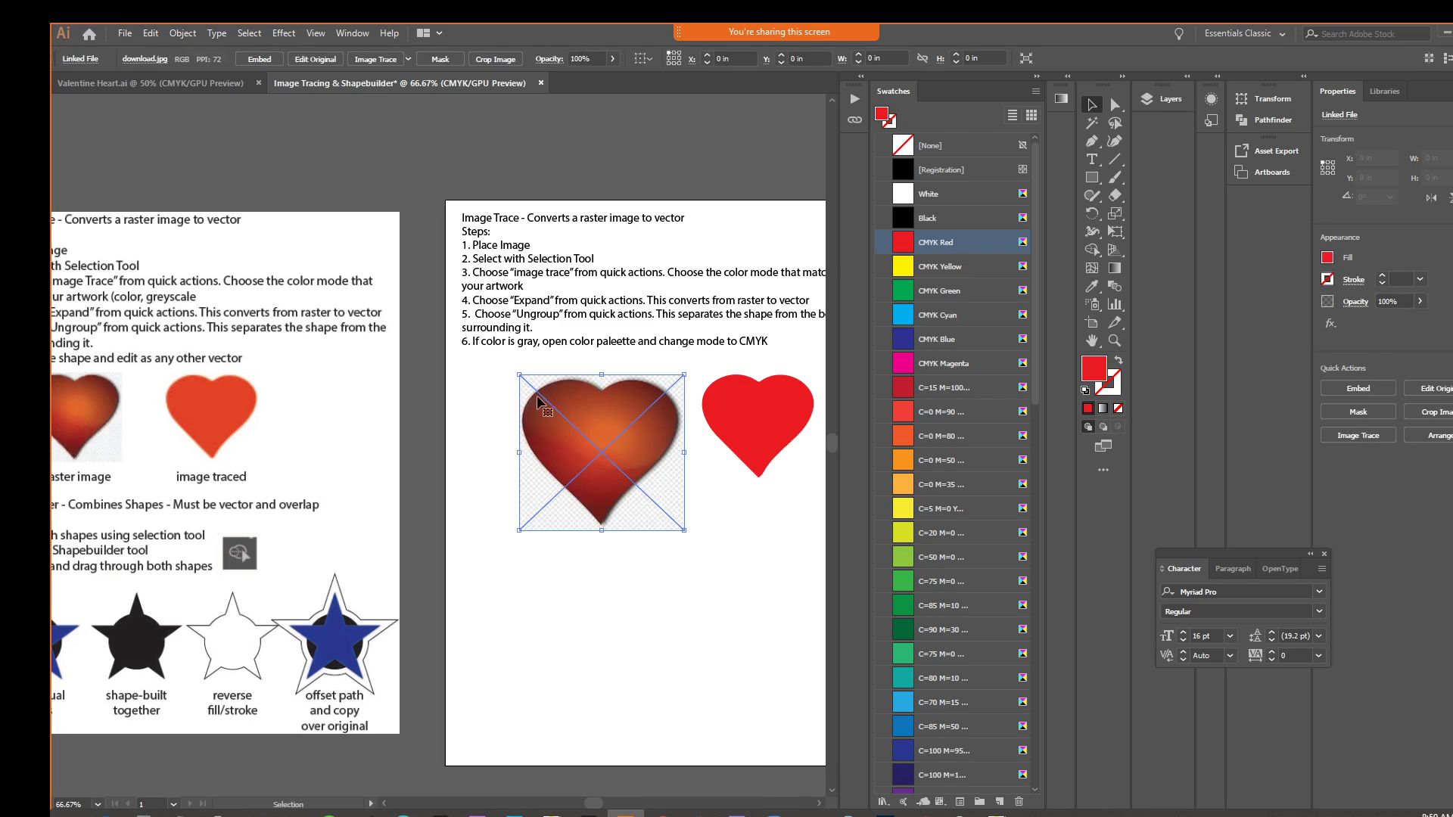
left_click_drag(680, 527, 619, 444)
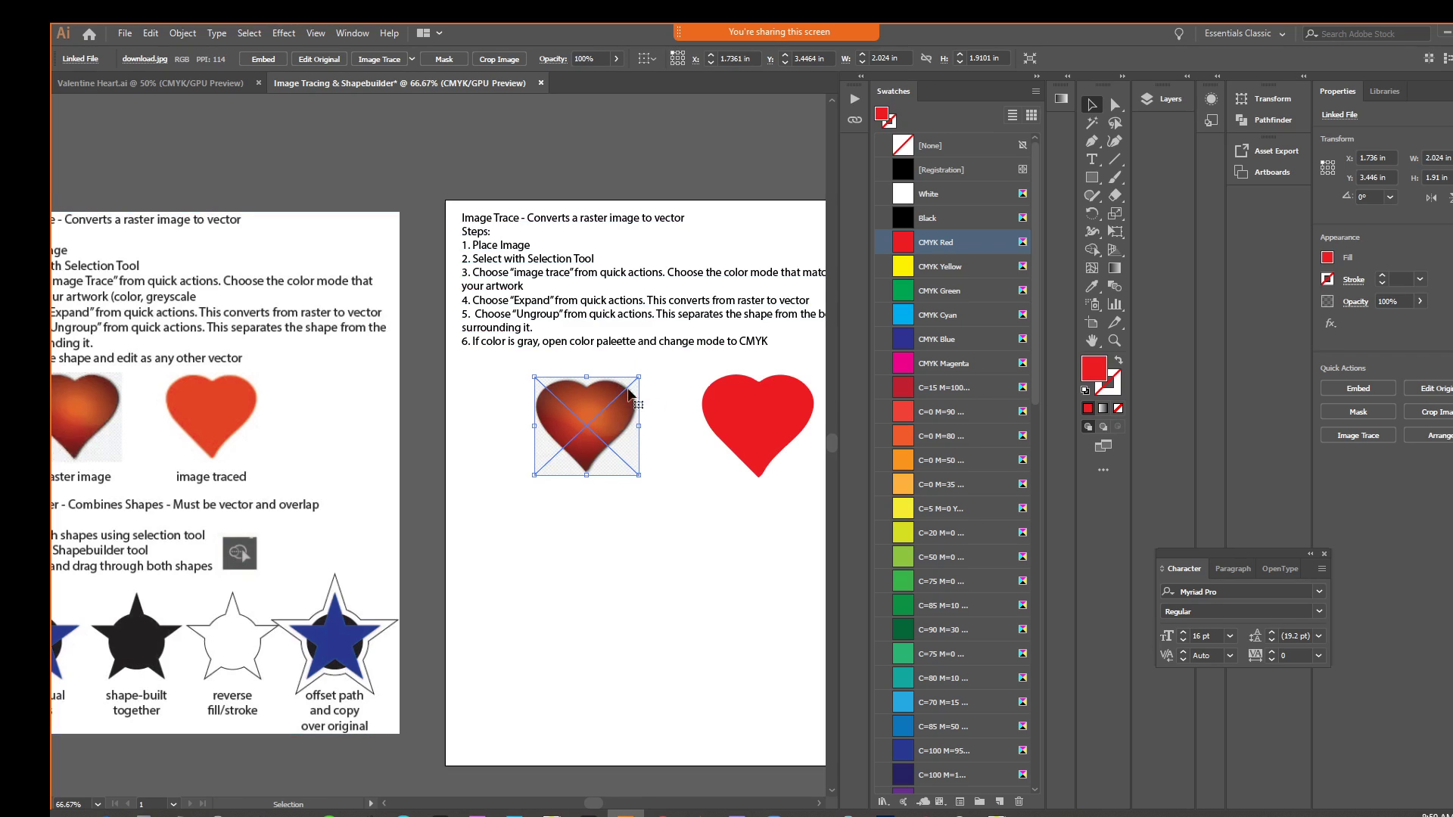
Draw a black circle about 1.22 in across in the empty area below the raster heart and shift it slightly right.
key("space")
left_click_drag(208, 472, 270, 454)
key("space")
left_click_drag(731, 469, 603, 466)
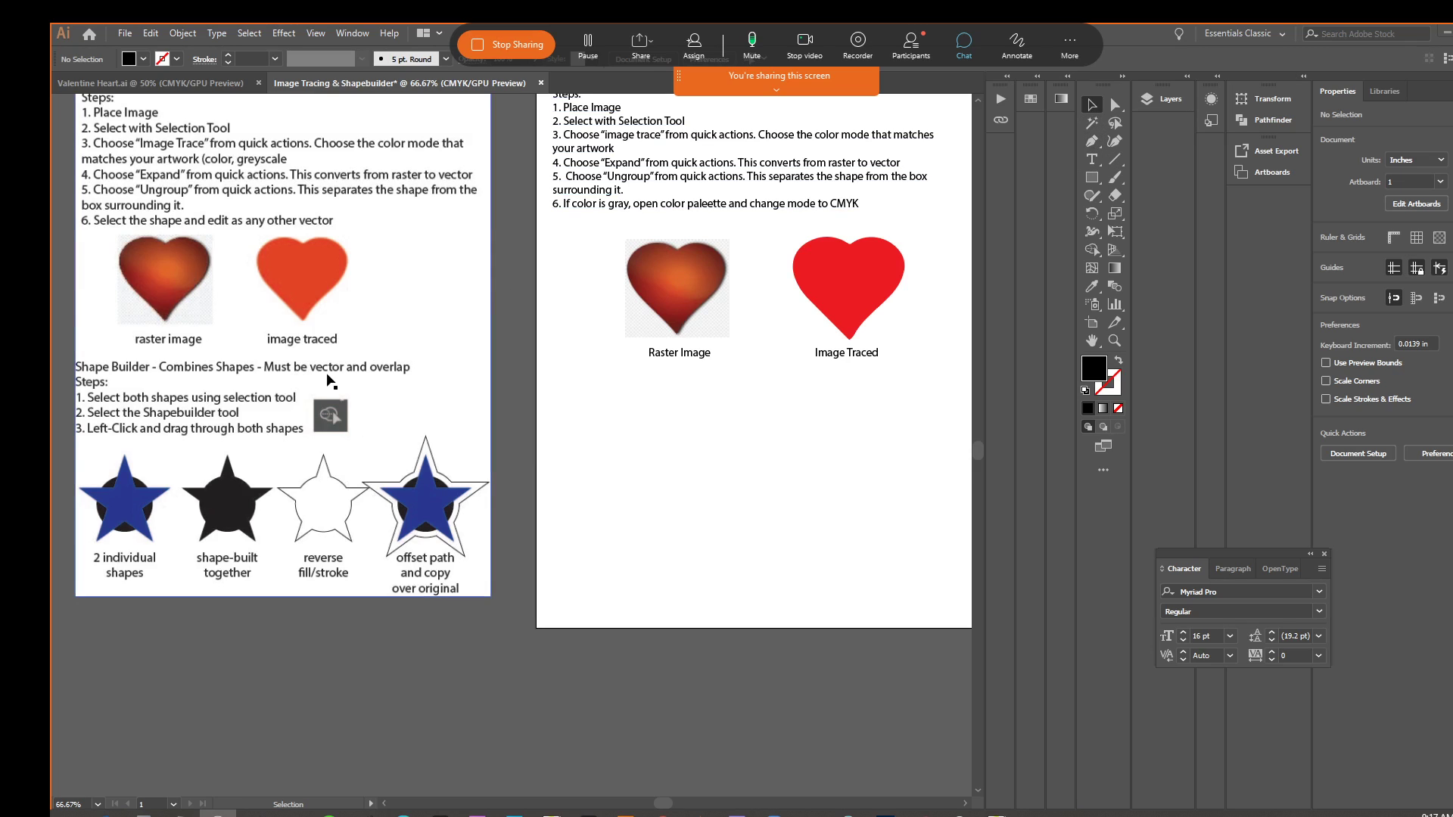
left_click_drag(338, 373, 343, 366)
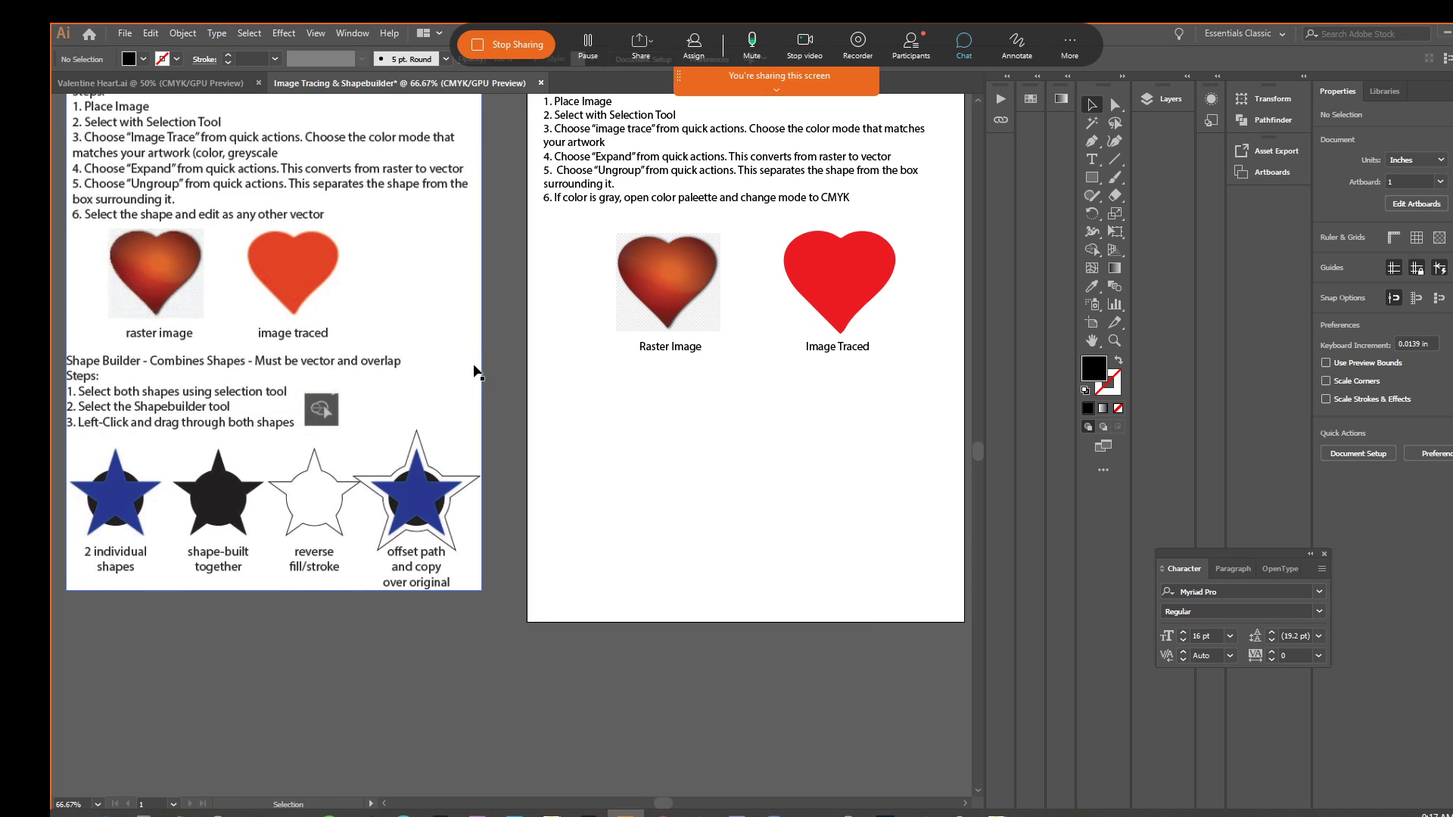
left_click(1095, 179)
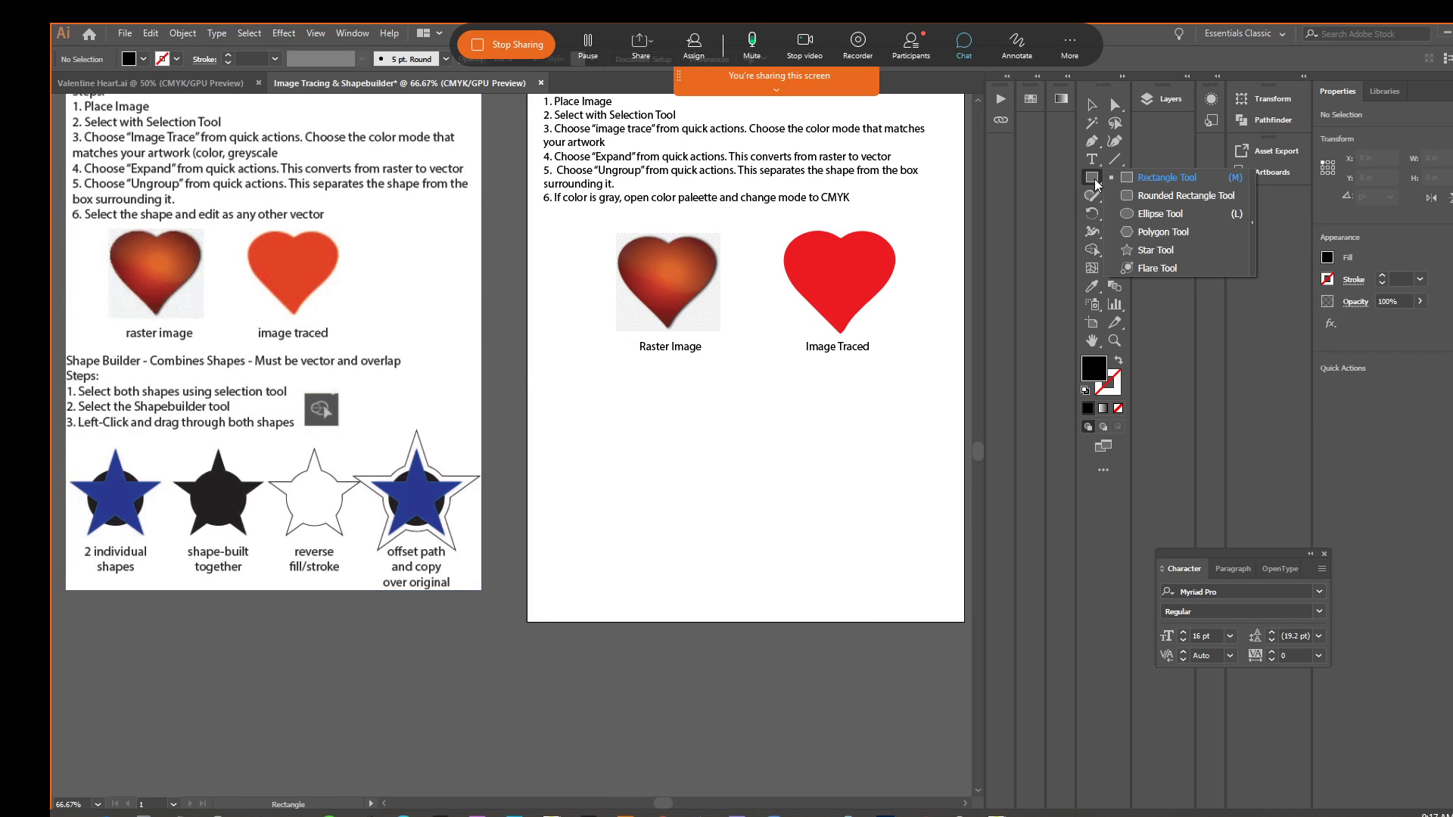
left_click(1160, 213)
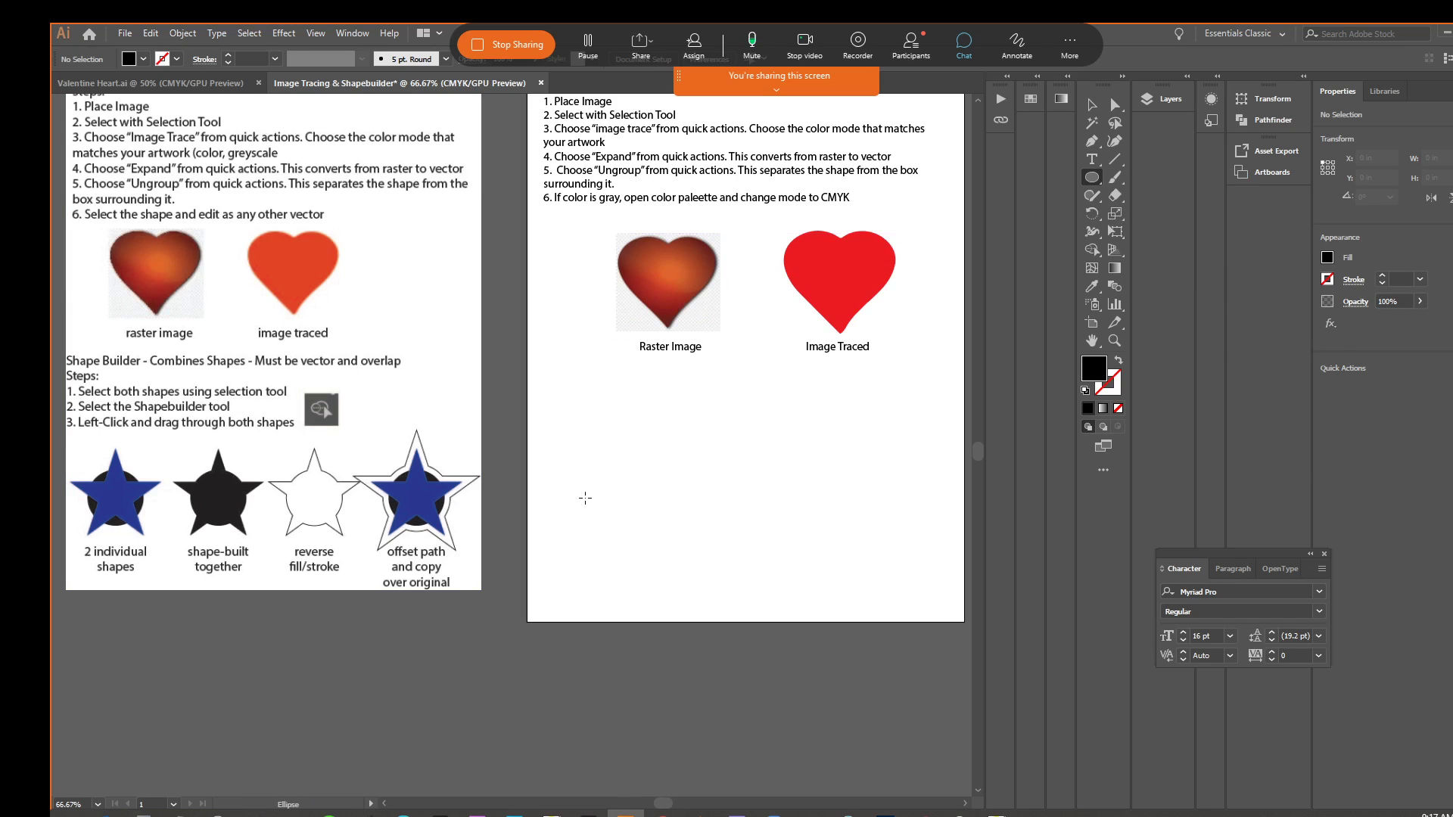
mouse_move(590, 493)
left_mouse_down()
mouse_move(677, 539)
mouse_move(655, 551)
mouse_move(621, 502)
left_mouse_up()
left_click(1092, 104)
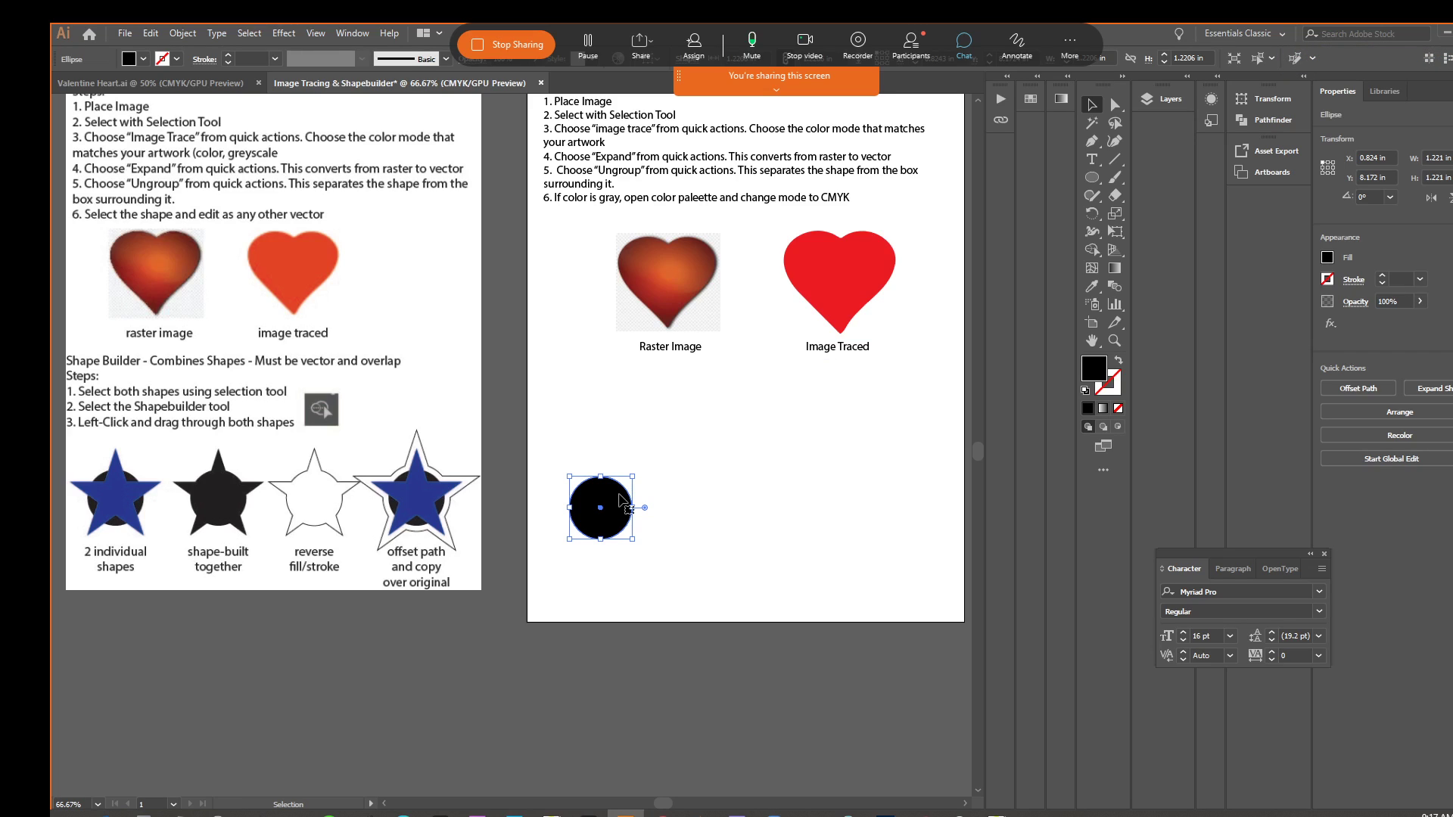
left_click_drag(621, 499, 624, 500)
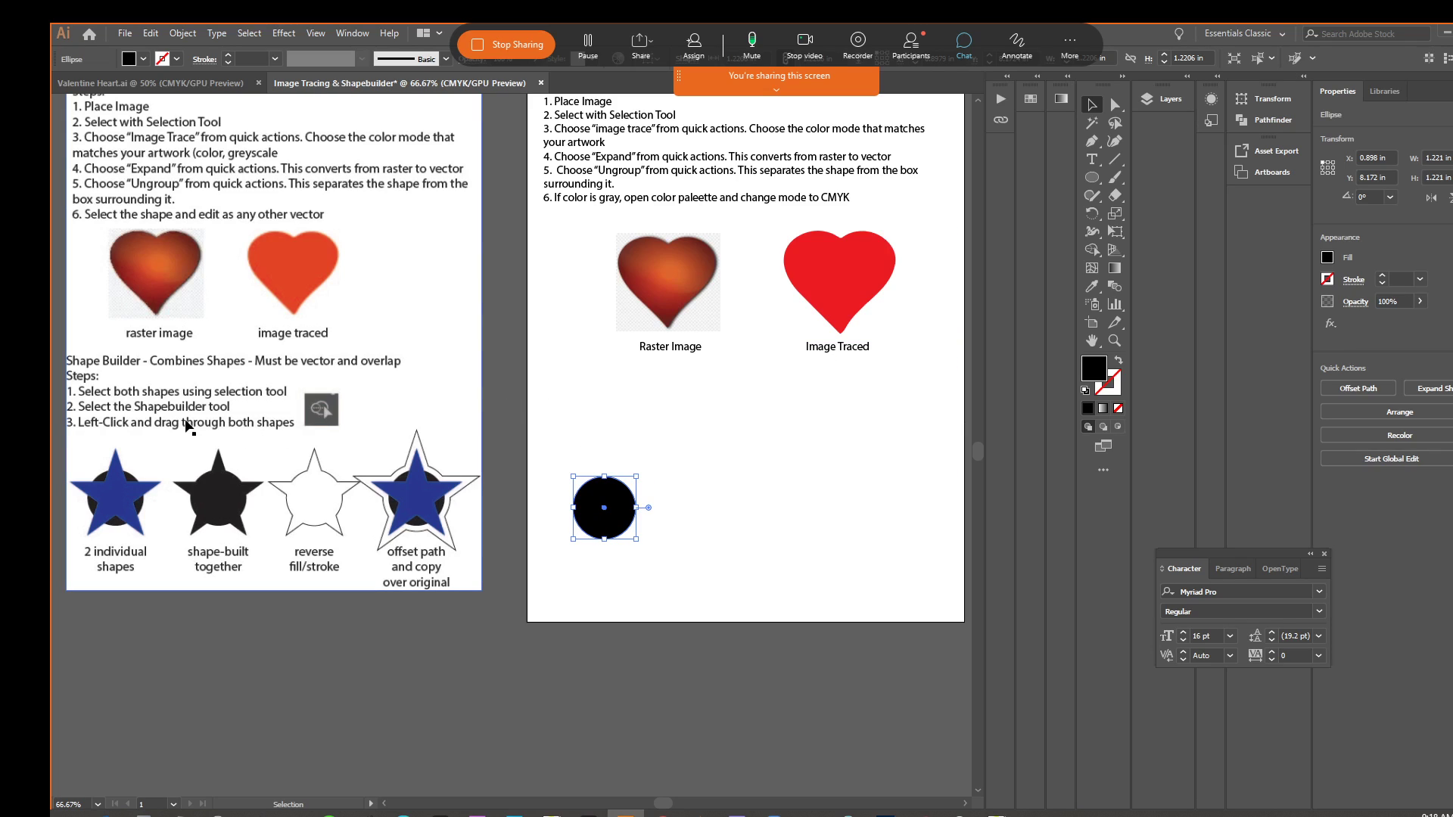
Draw a five-pointed star about 1.79 by 1.71 in from the black circle's center, undoing the first attempt and redrawing it.
left_click_drag(1092, 177, 1140, 259)
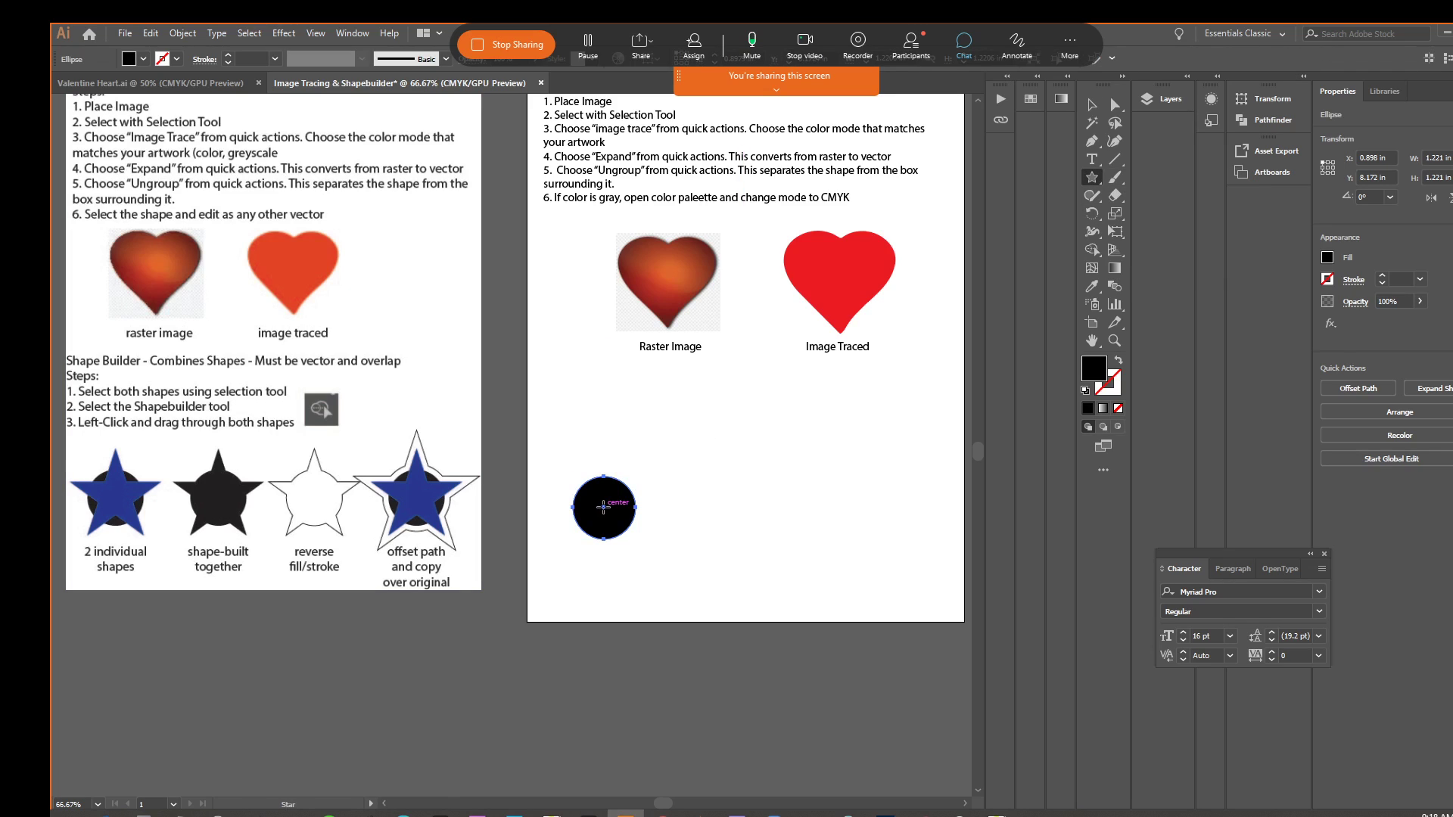
left_click_drag(605, 509, 638, 545)
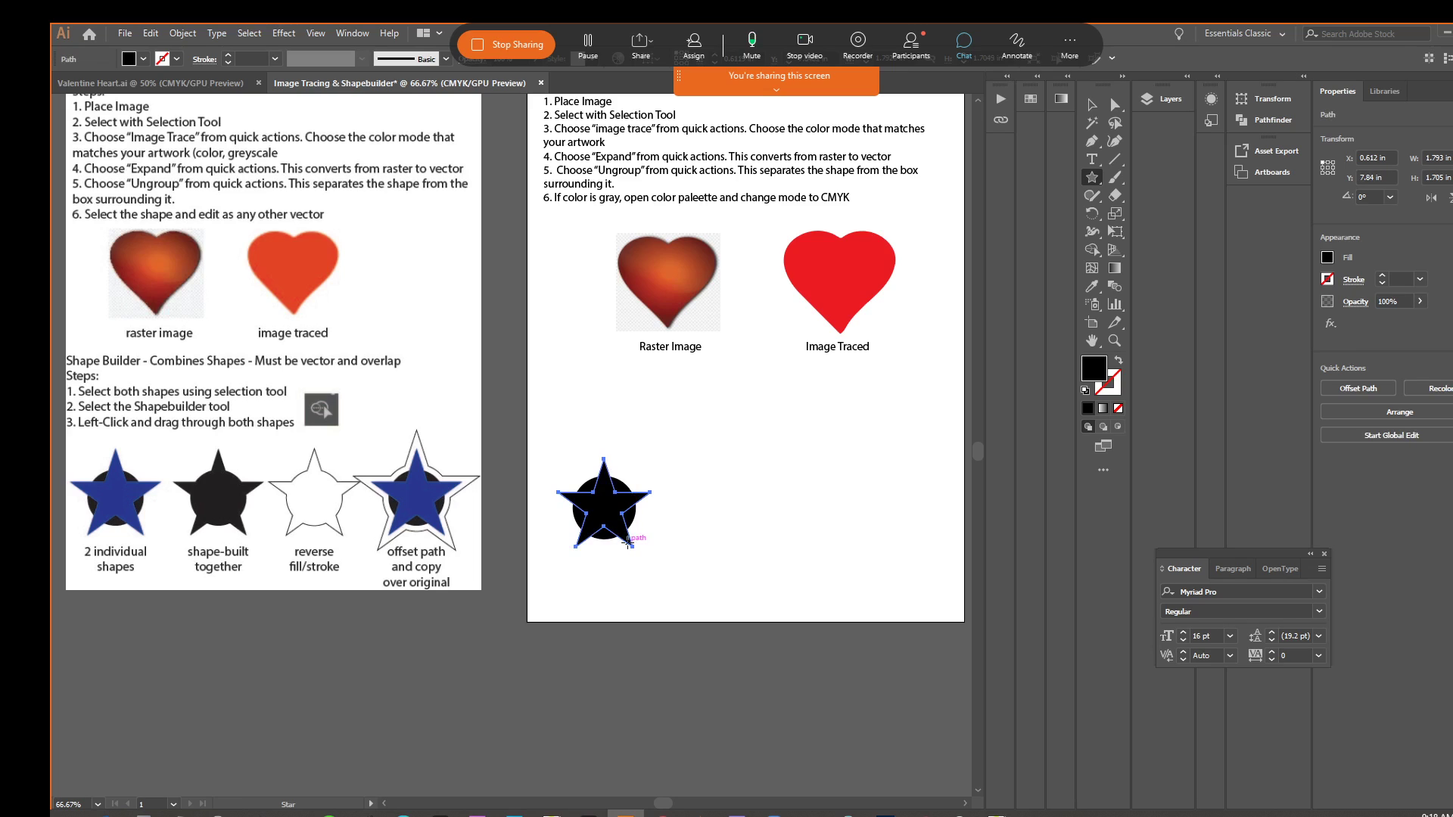
key("ctrl+z")
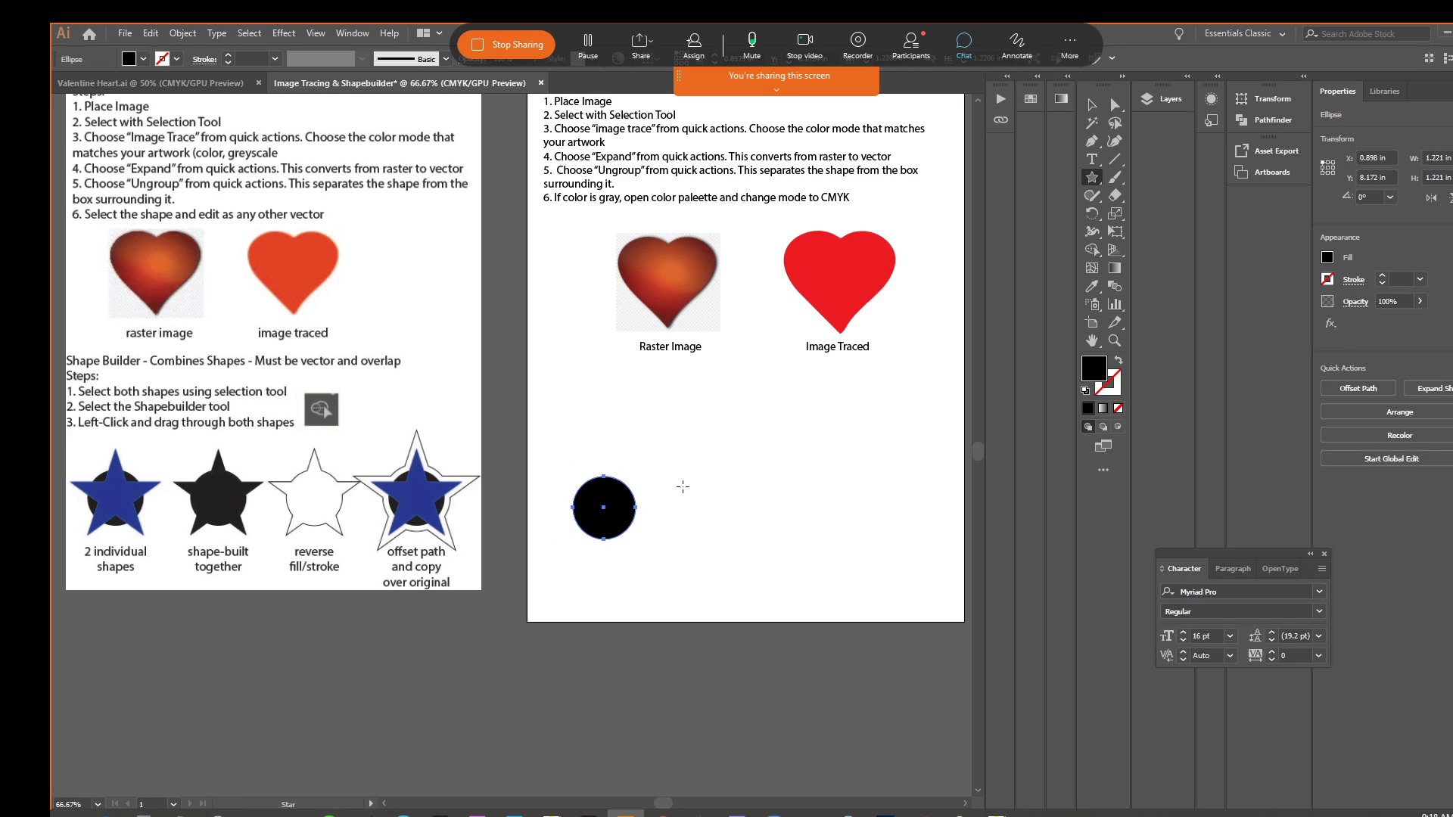
left_click_drag(603, 507, 637, 546)
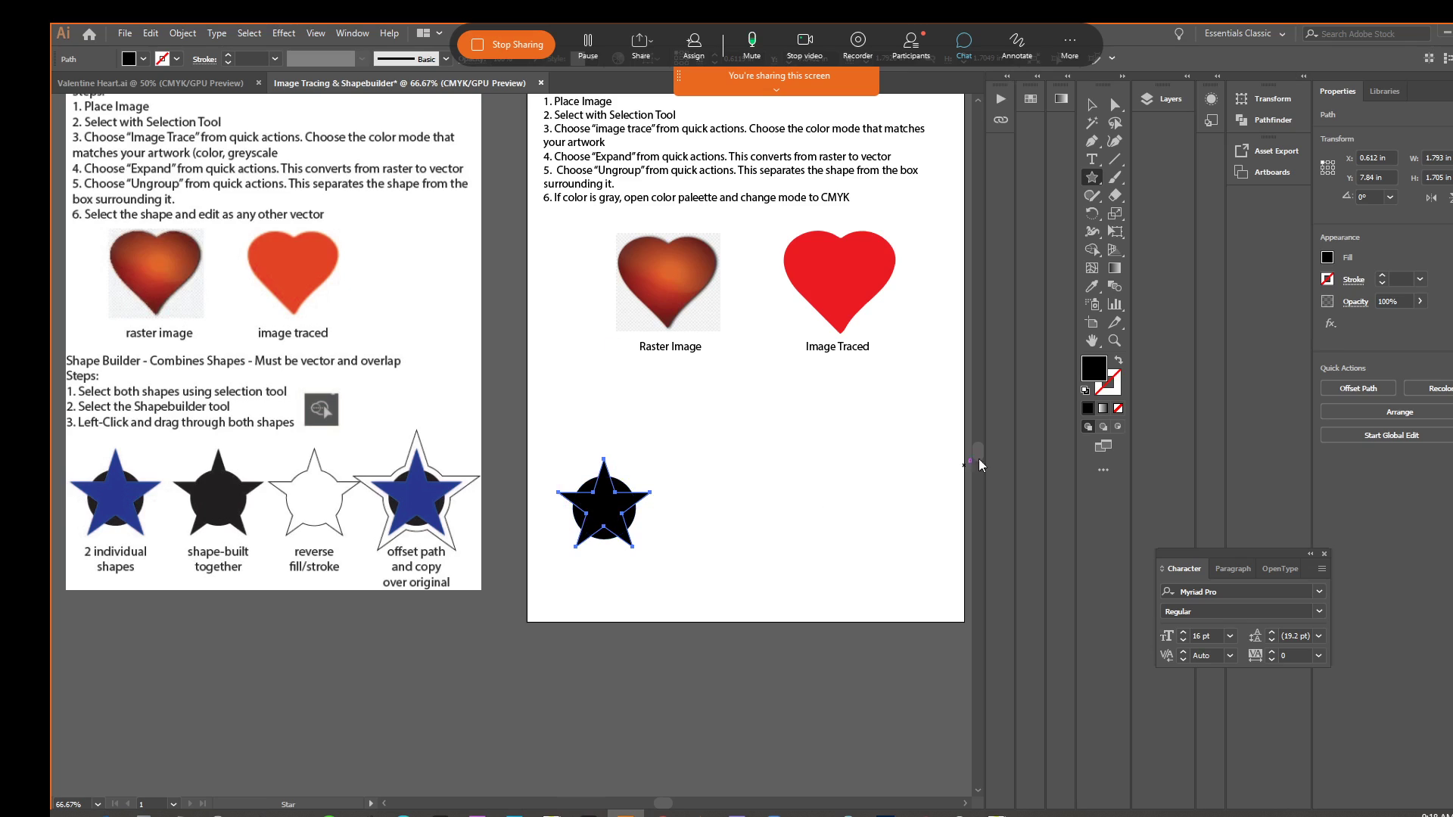
Fill the star with the crimson color C42C58 and deselect it.
double_click(1094, 371)
left_click(923, 530)
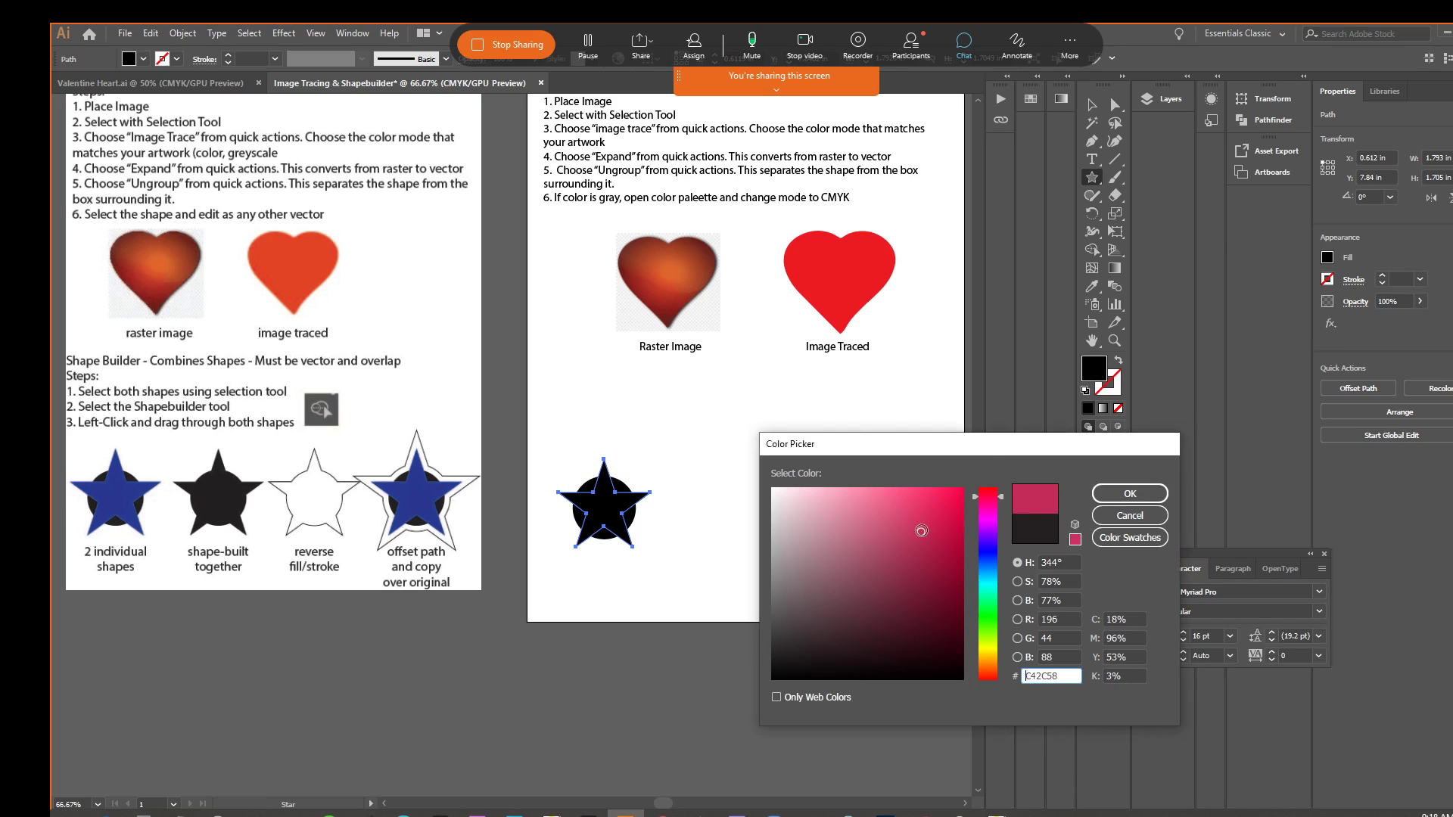
left_click(1106, 497)
key("v")
left_click(818, 430)
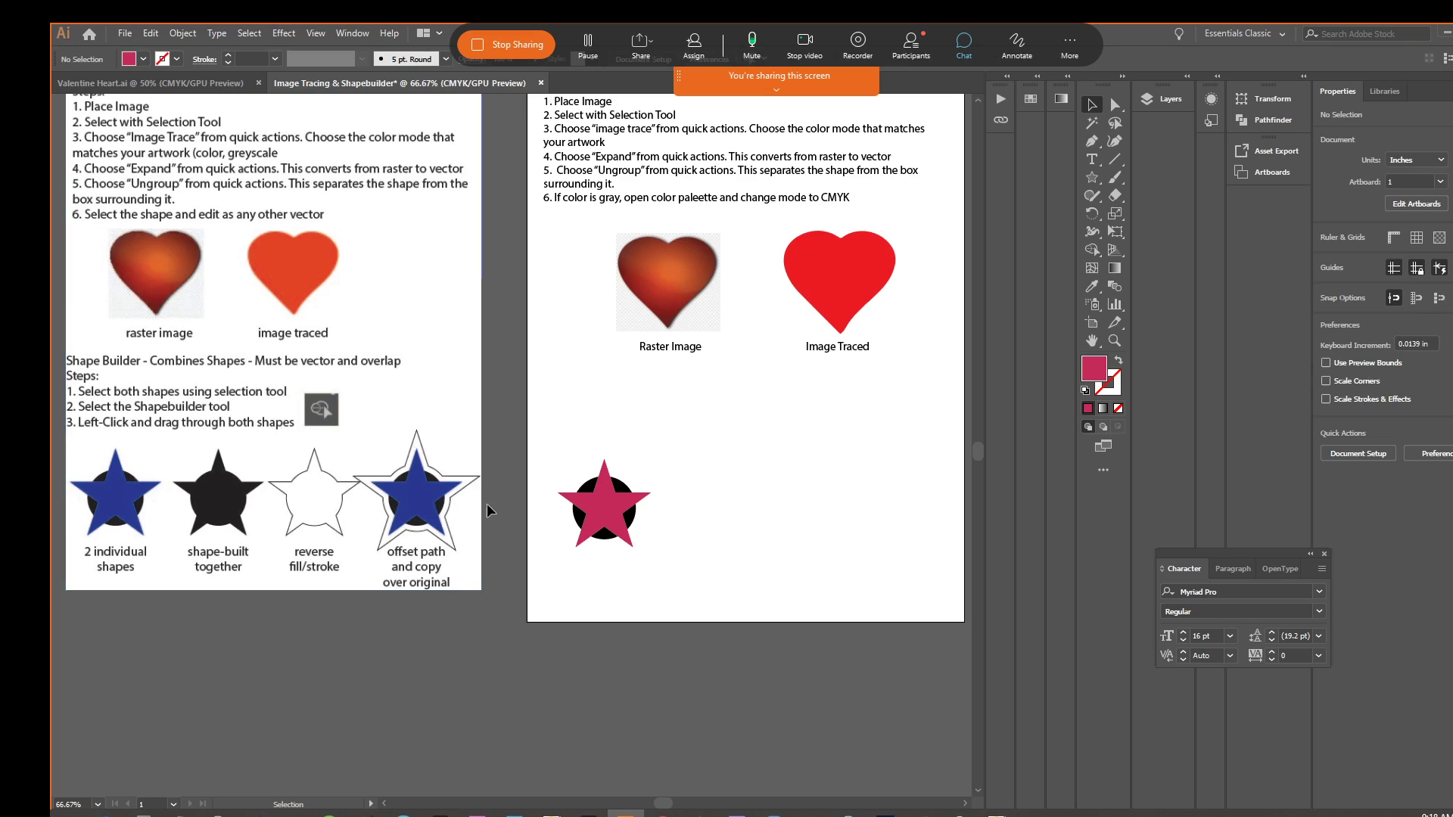
Duplicate the star and circle together directly to the right of the originals and deselect the copy.
left_click_drag(559, 458, 646, 560)
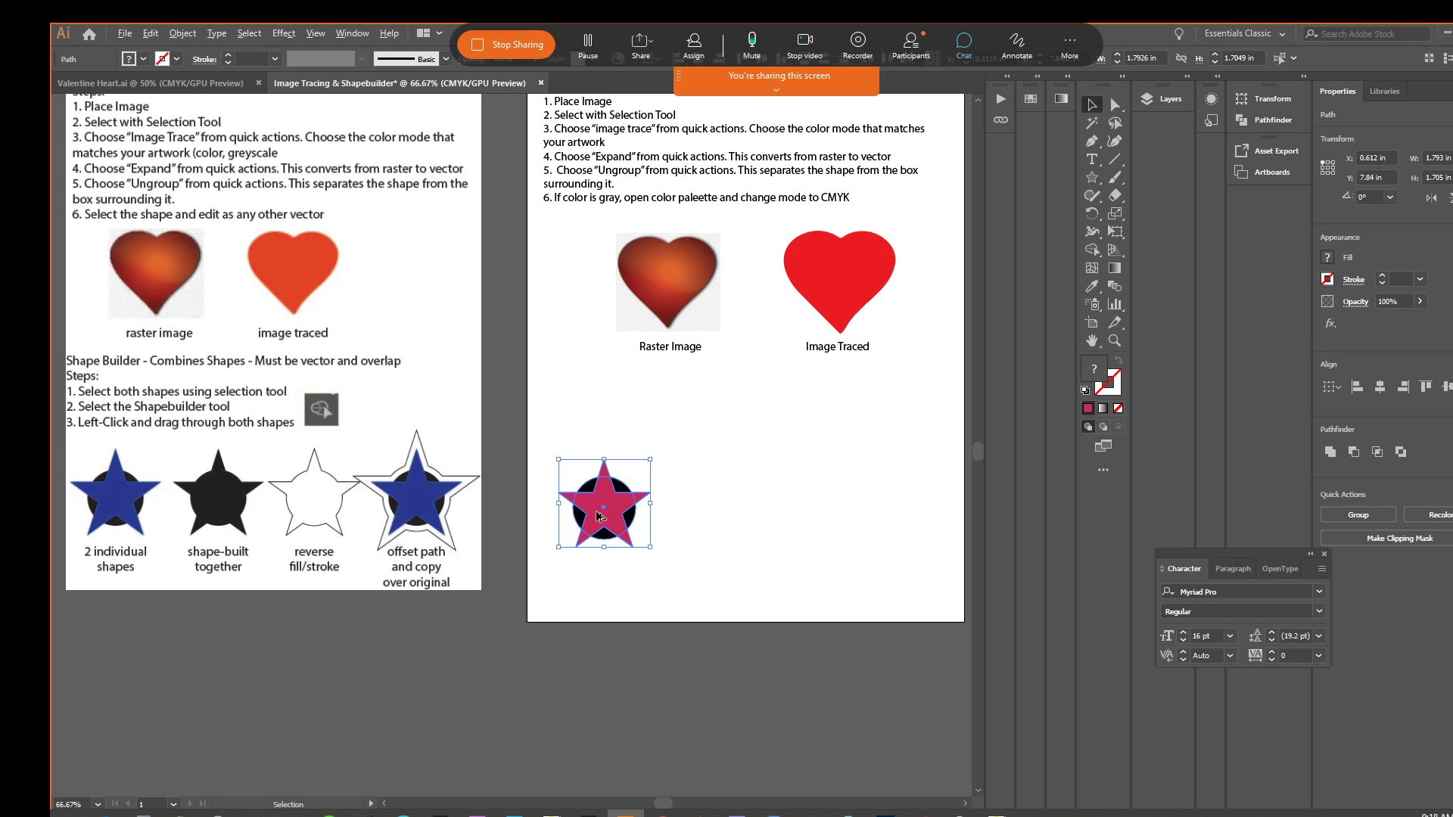
left_click_drag(597, 517, 695, 517)
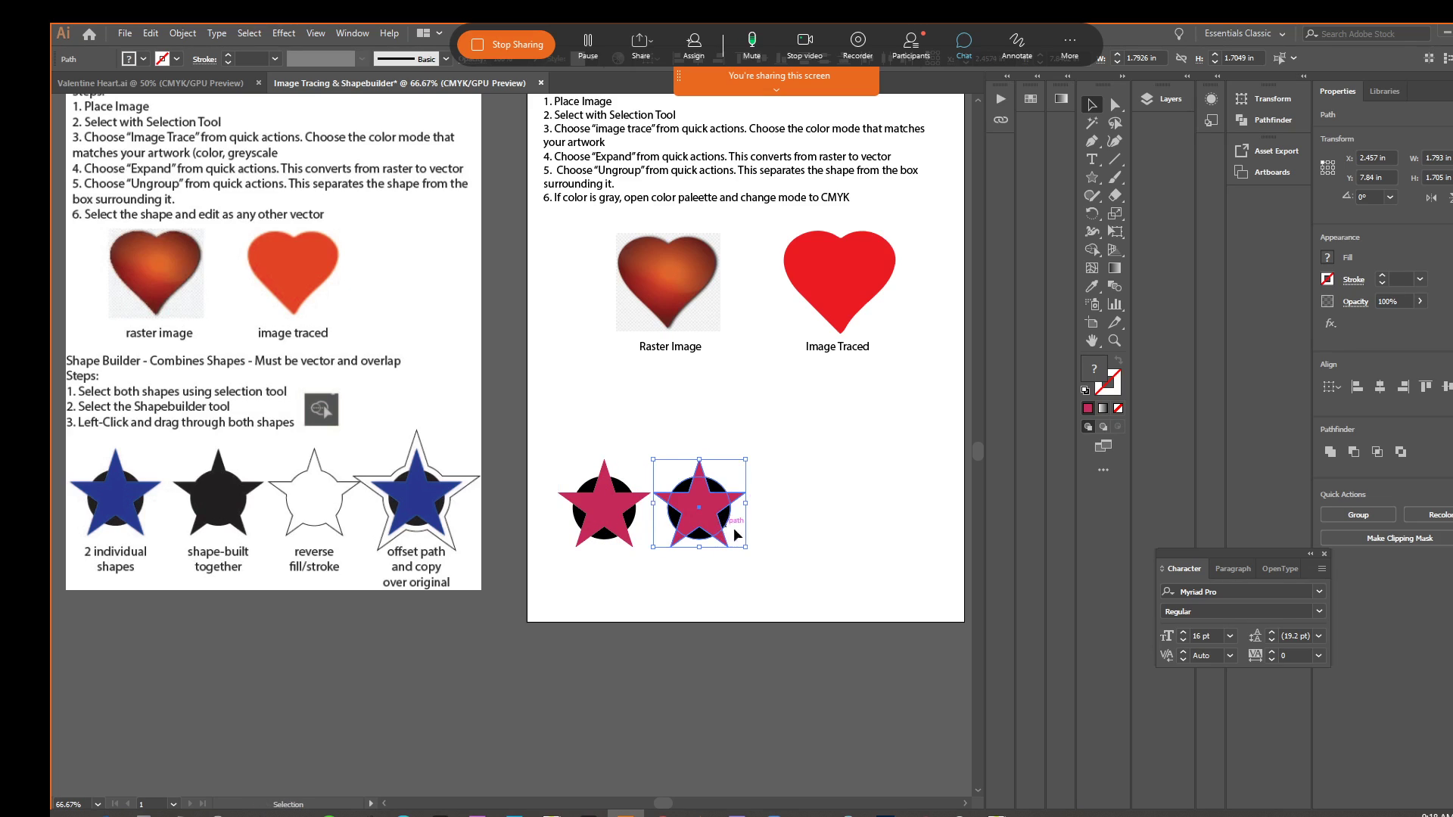
left_click(824, 540)
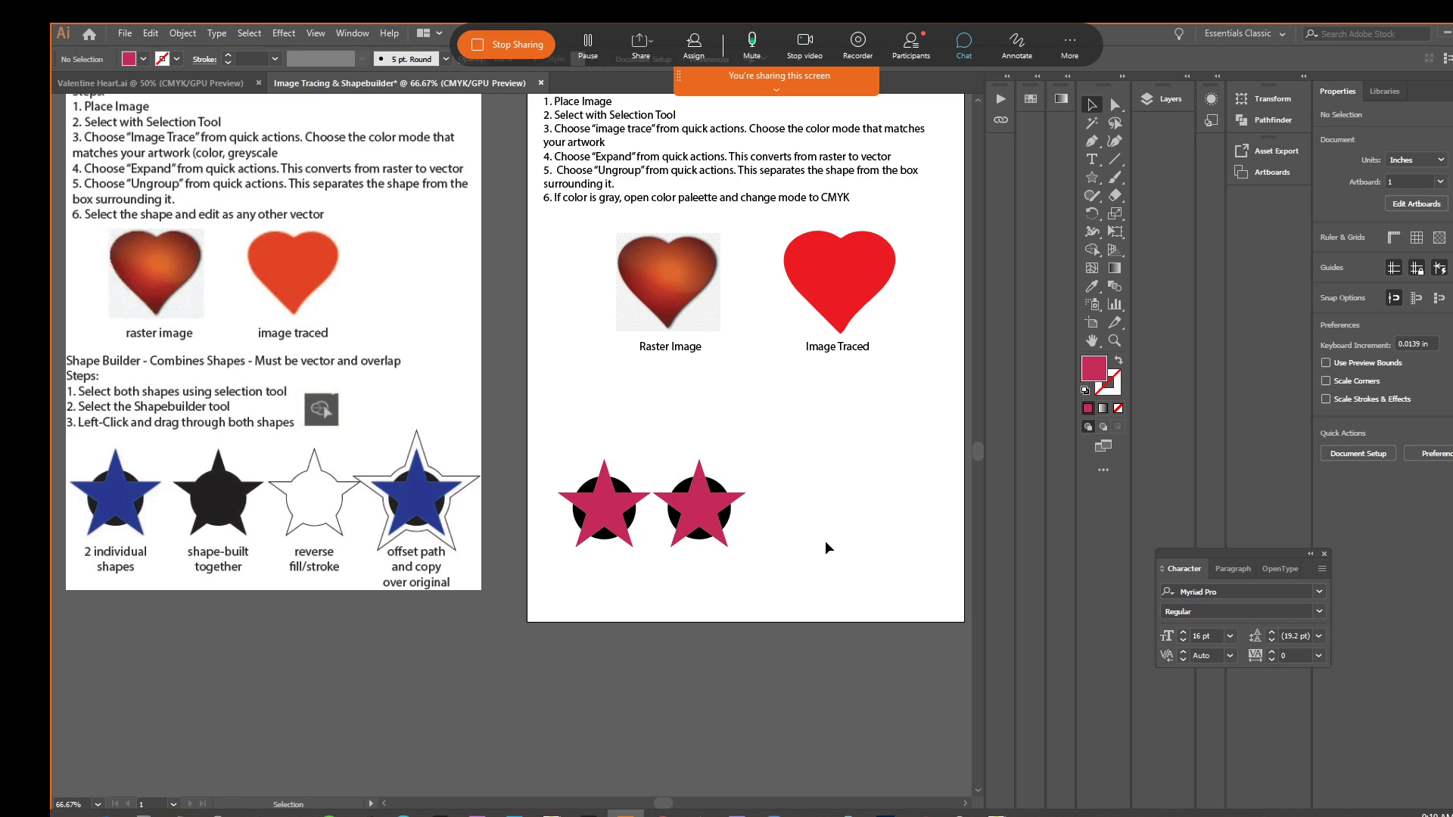